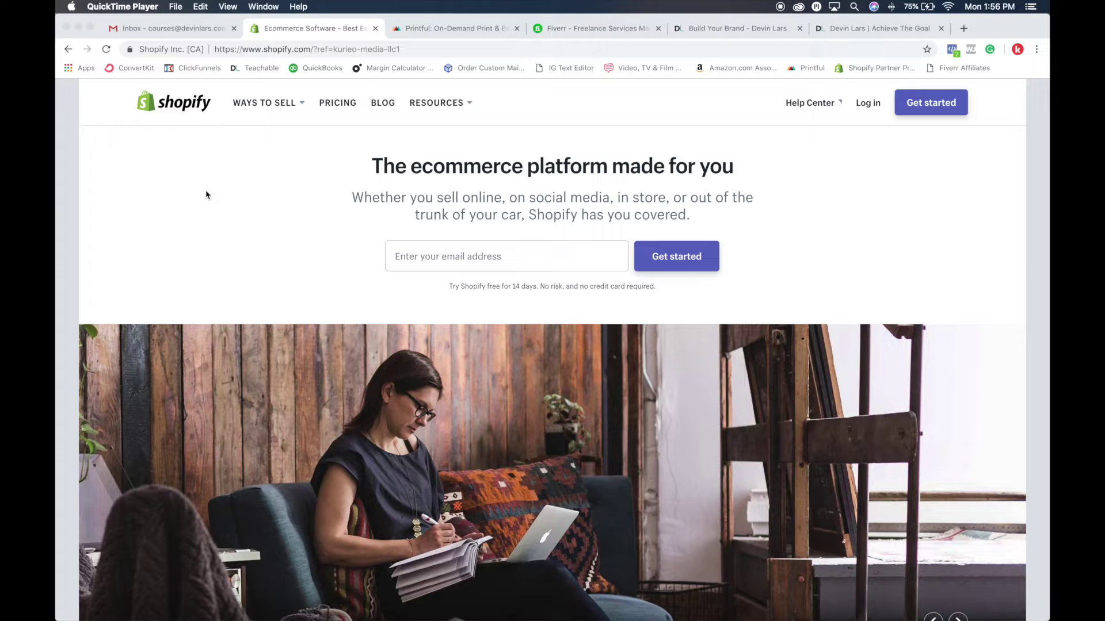
{"action": "scroll", "coordinate": [242, 207], "scroll_direction": "down", "scroll_amount": 10}
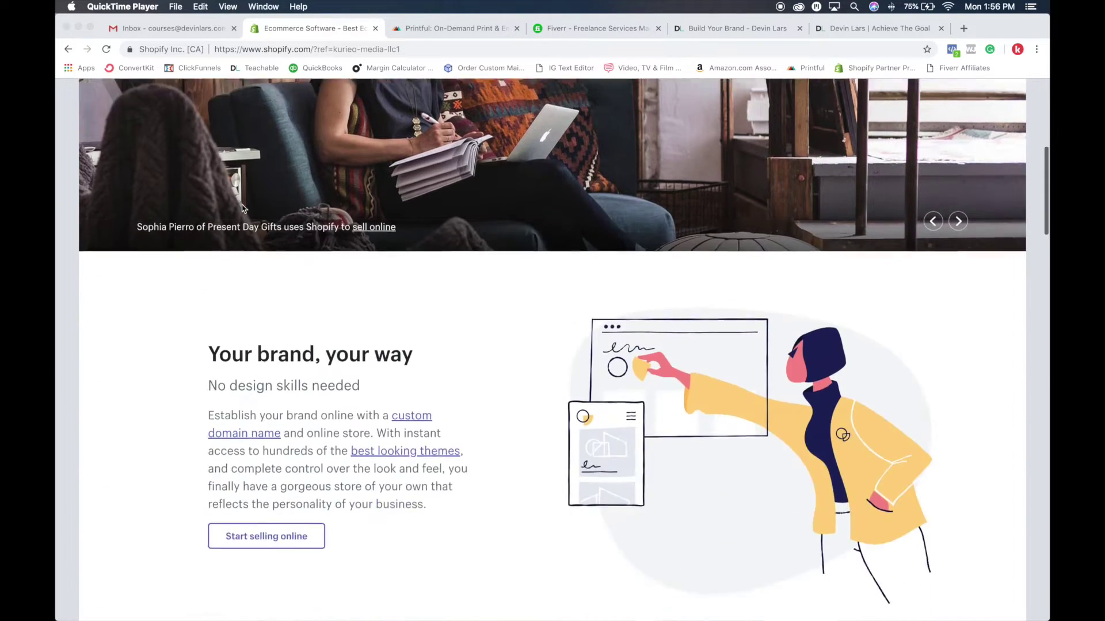
{"action": "scroll", "coordinate": [242, 209], "scroll_direction": "down", "scroll_amount": 6}
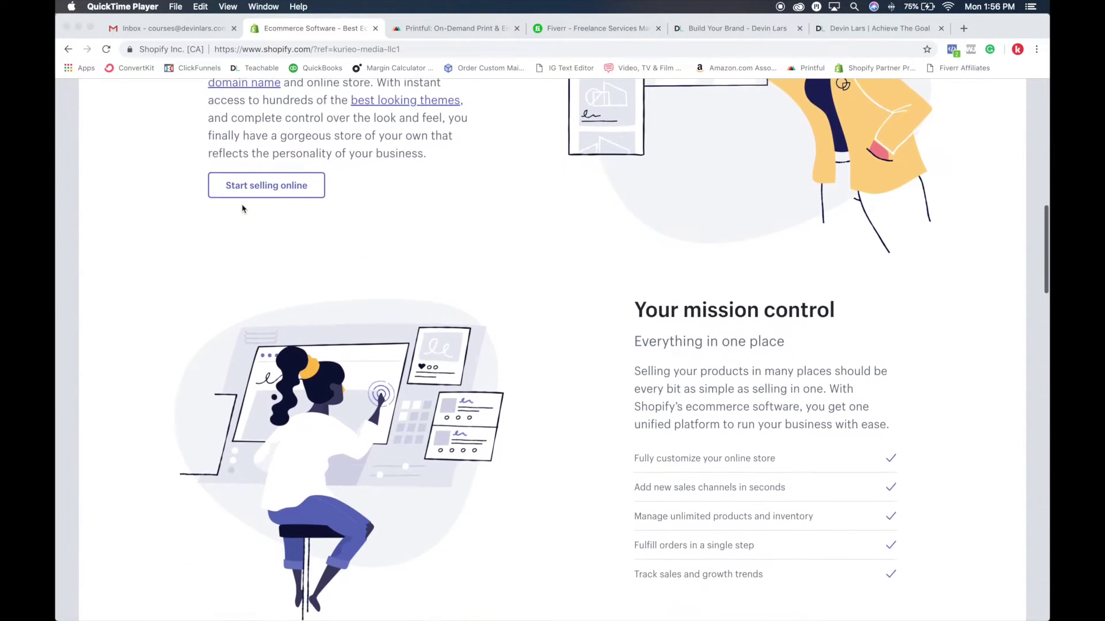
{"action": "scroll", "coordinate": [243, 208], "scroll_direction": "down", "scroll_amount": 8}
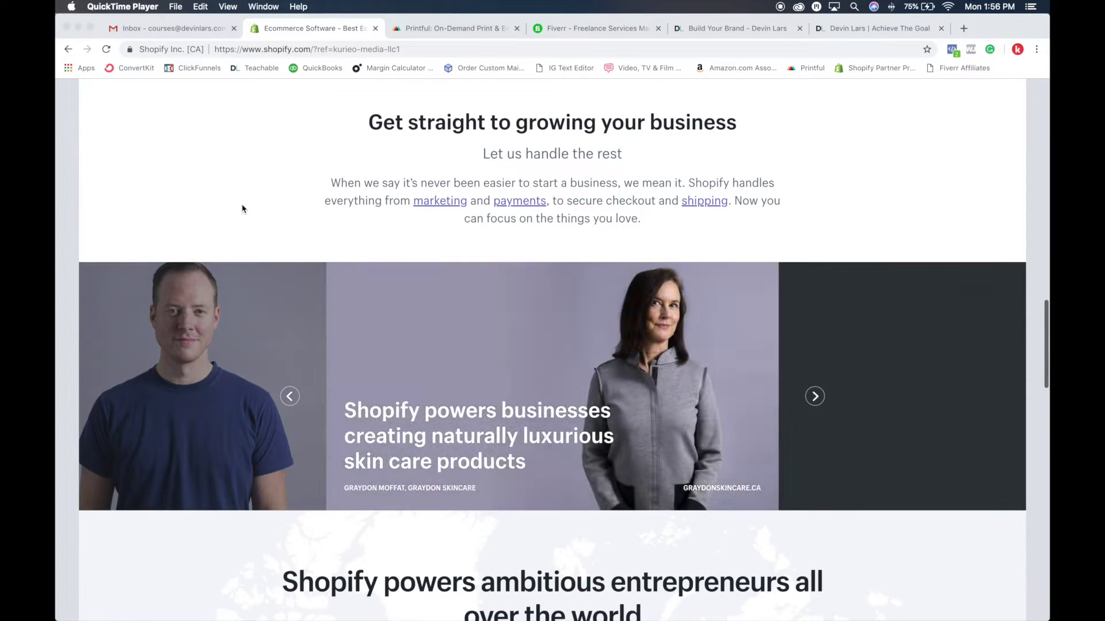
{"action": "scroll", "coordinate": [242, 209], "scroll_direction": "down", "scroll_amount": 5}
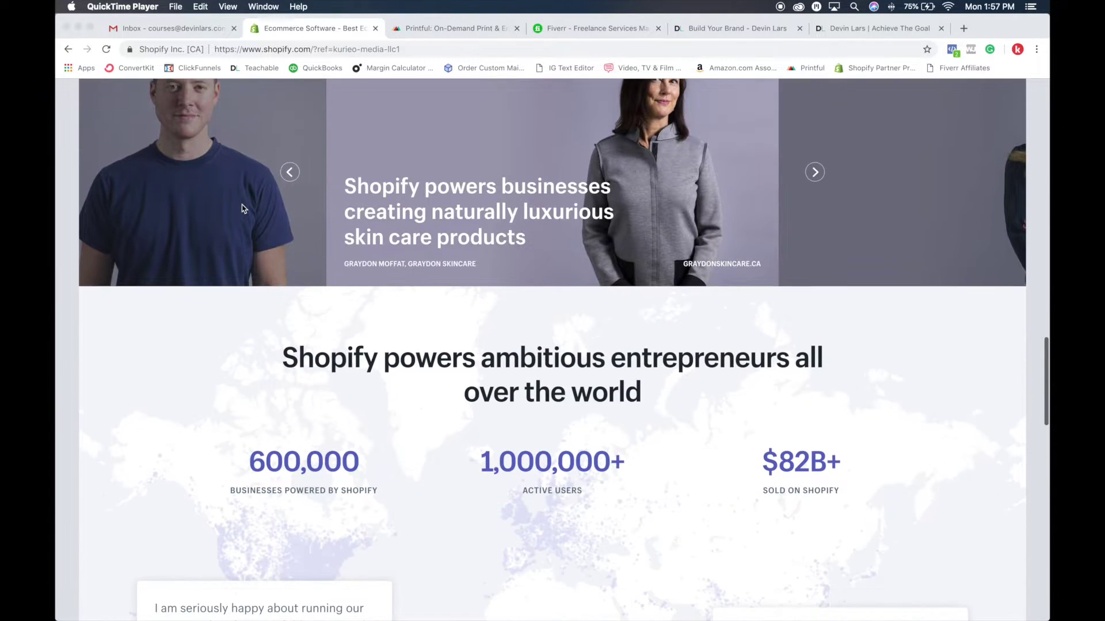
{"action": "scroll", "coordinate": [241, 208], "scroll_direction": "down", "scroll_amount": 10}
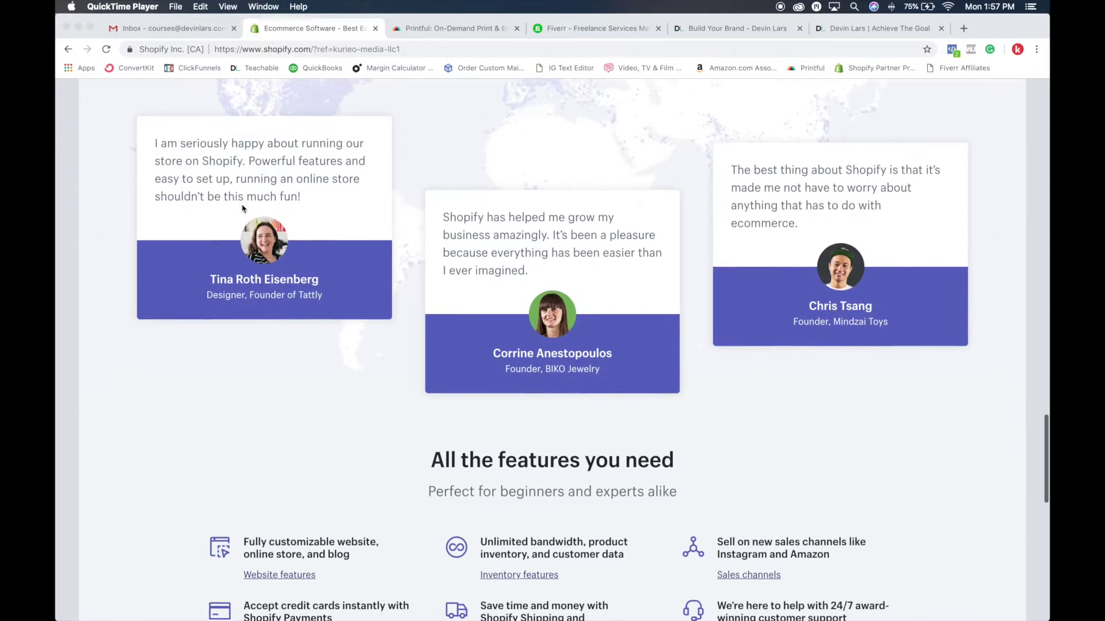
{"action": "scroll", "coordinate": [241, 209], "scroll_direction": "down", "scroll_amount": 10}
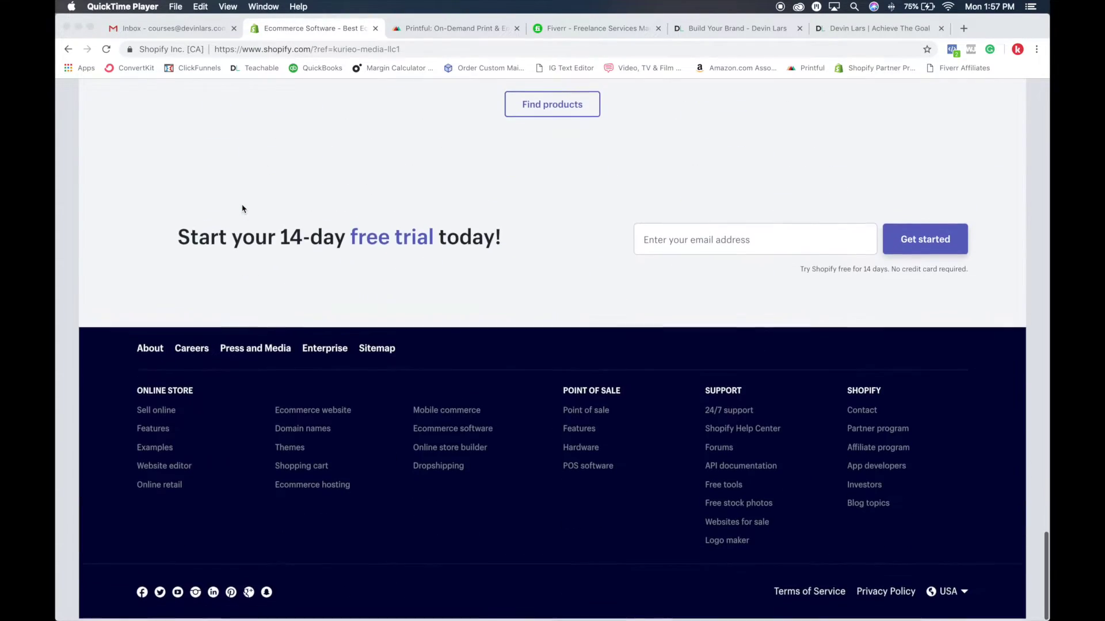
{"action": "key", "text": "Home"}
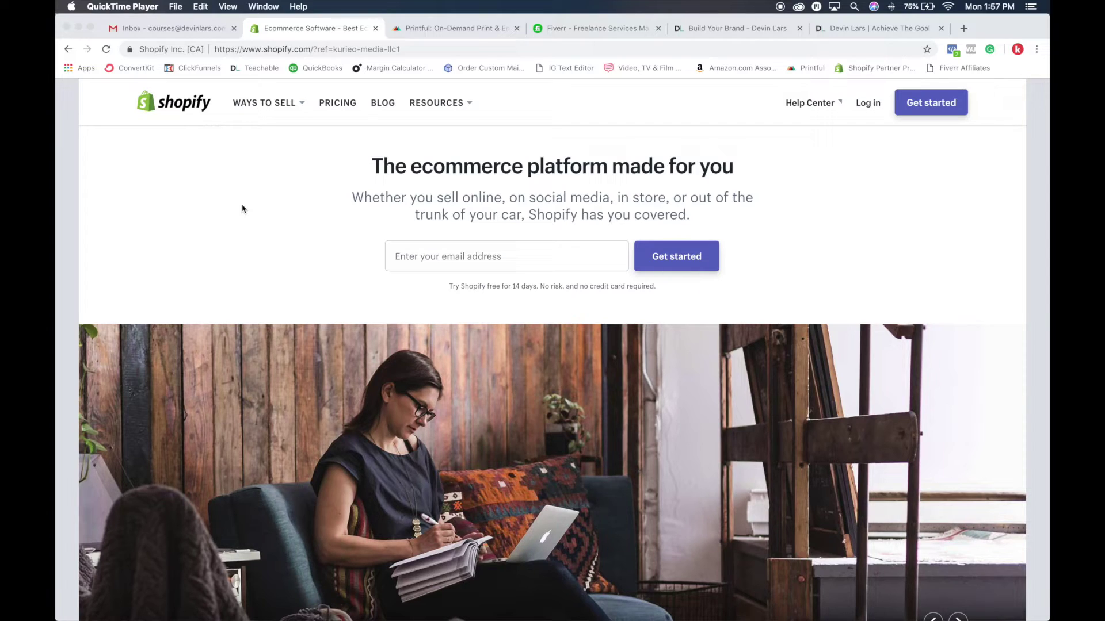
{"action": "scroll", "coordinate": [242, 209], "scroll_direction": "down", "scroll_amount": 15}
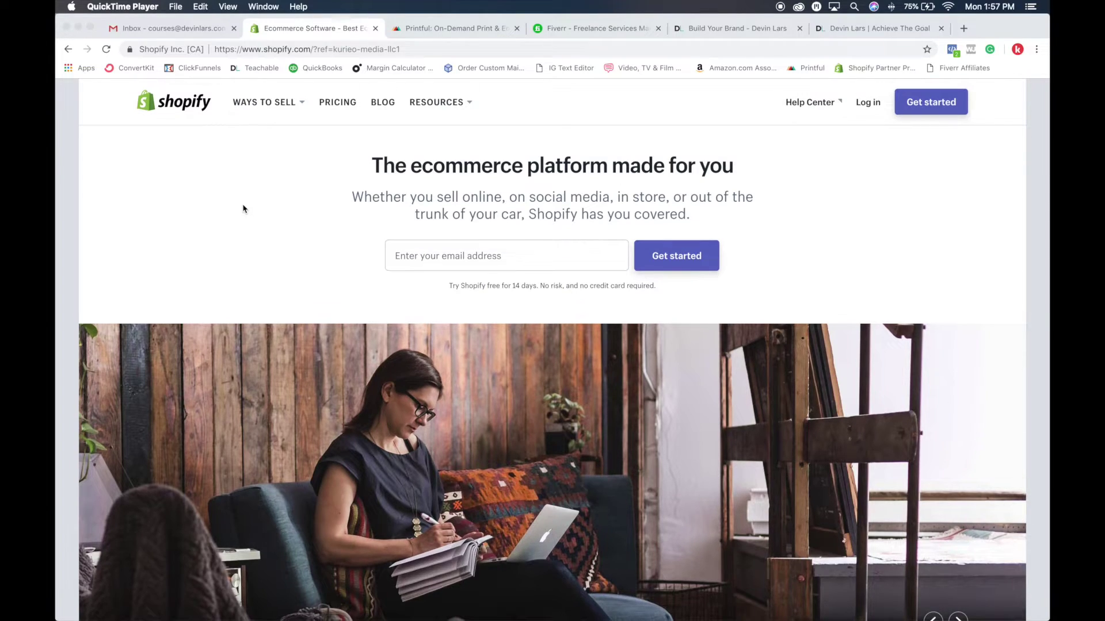
{"action": "scroll", "coordinate": [243, 208], "scroll_direction": "up", "scroll_amount": 15}
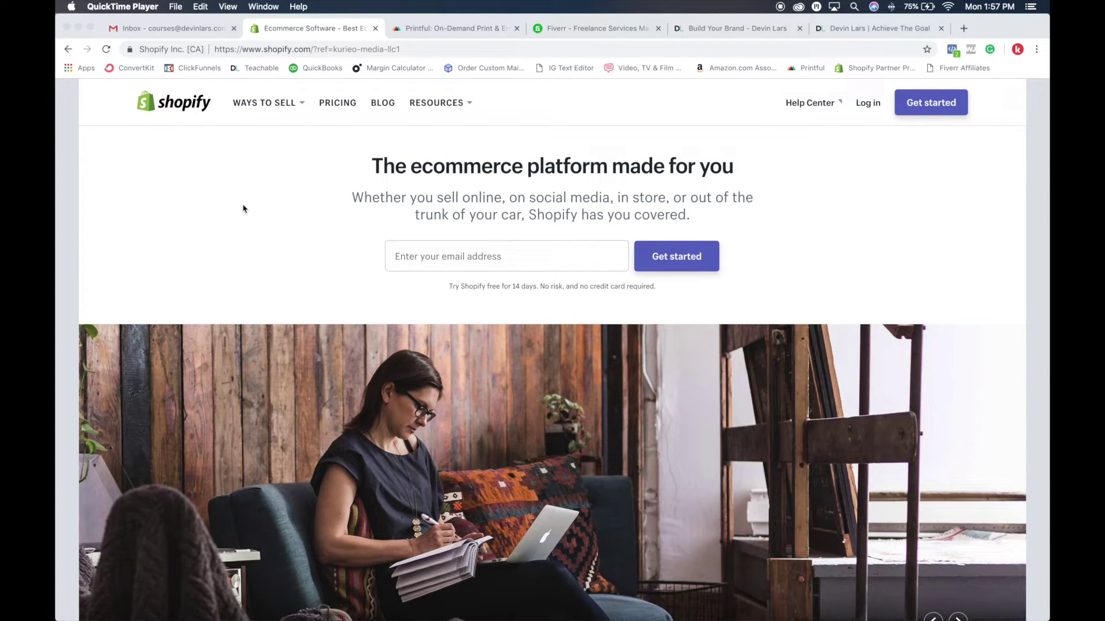
{"action": "scroll", "coordinate": [242, 209], "scroll_direction": "down", "scroll_amount": 1}
{"action": "scroll", "coordinate": [243, 208], "scroll_direction": "down", "scroll_amount": 1}
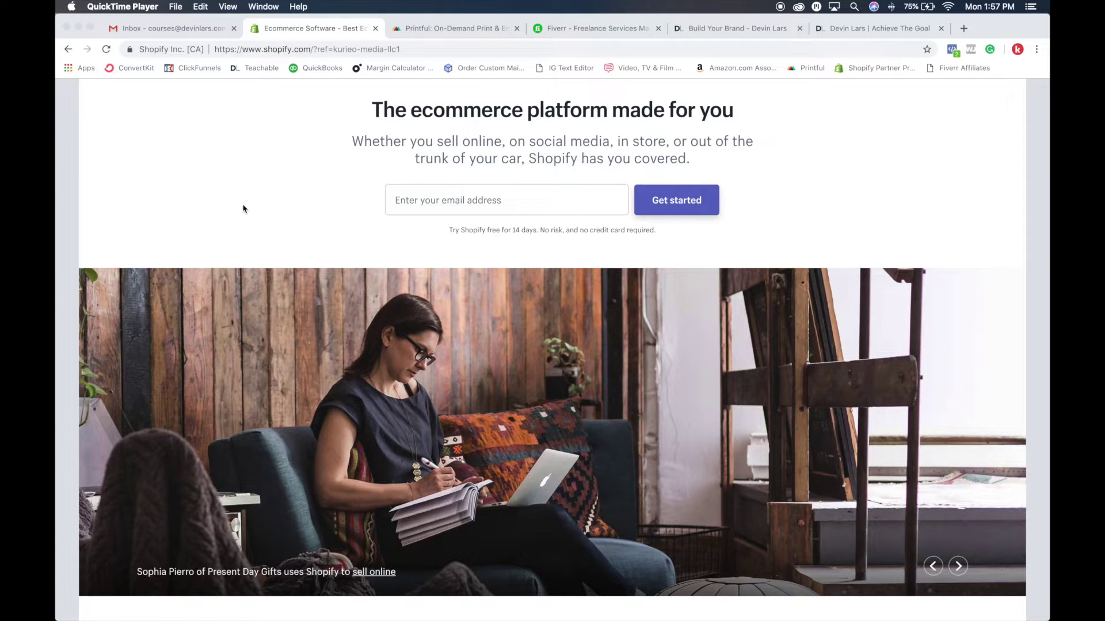
{"action": "scroll", "coordinate": [243, 208], "scroll_direction": "down", "scroll_amount": 20}
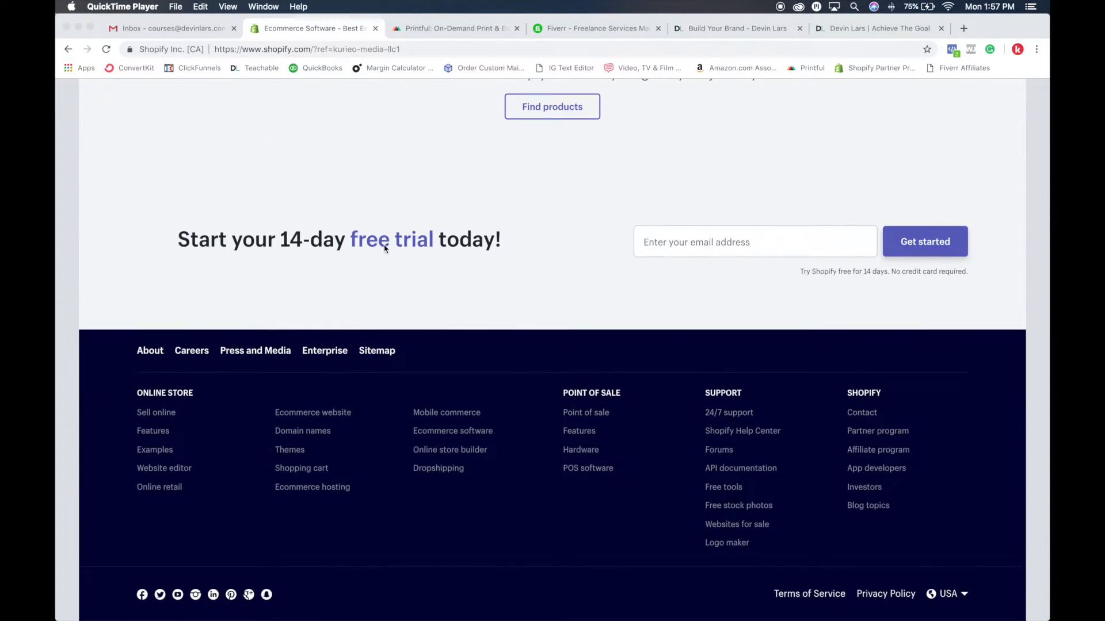
{"action": "scroll", "coordinate": [390, 223], "scroll_direction": "up", "scroll_amount": 15}
{"action": "scroll", "coordinate": [390, 223], "scroll_direction": "up", "scroll_amount": 15}
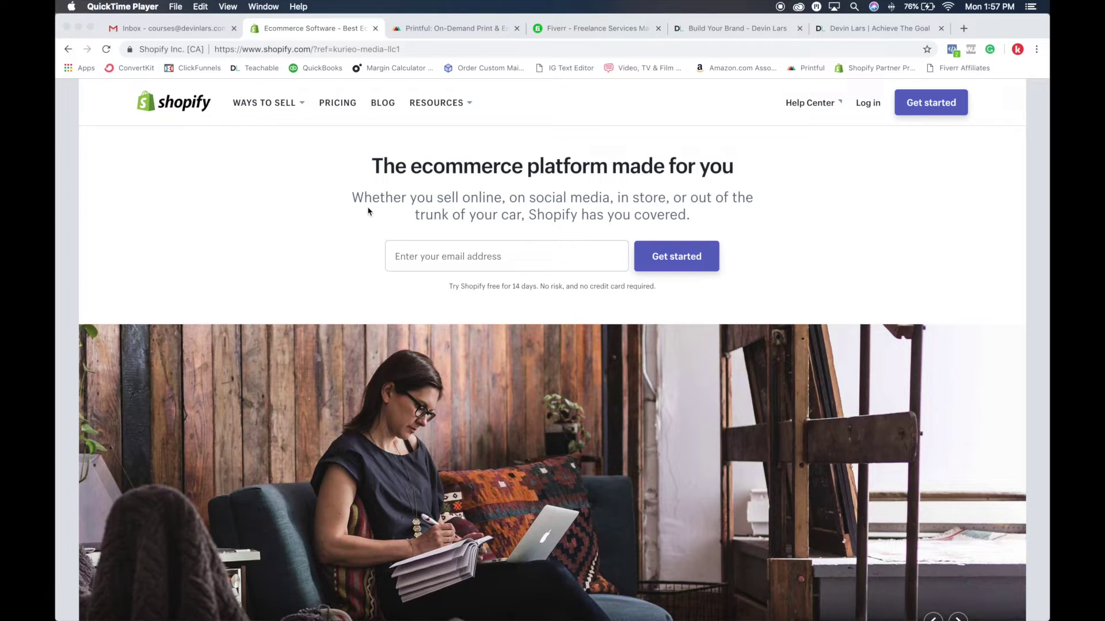
{"action": "left_click", "coordinate": [347, 136]}
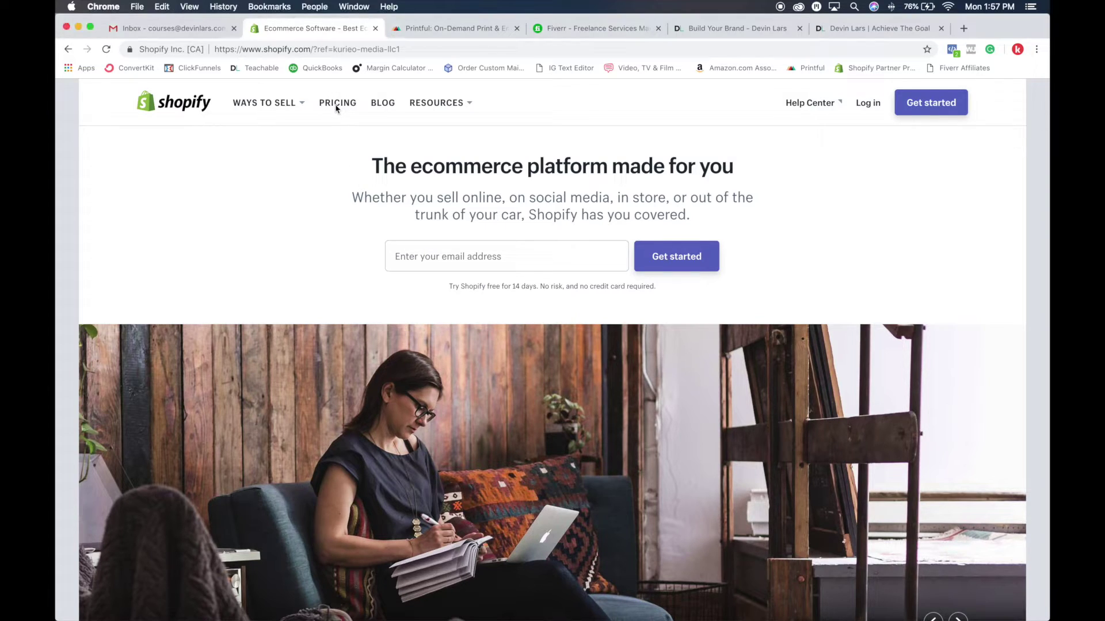
Open the pricing page and compare the Basic $29, Shopify $79 and Advanced $299 monthly plans
{"action": "left_click", "coordinate": [337, 105]}
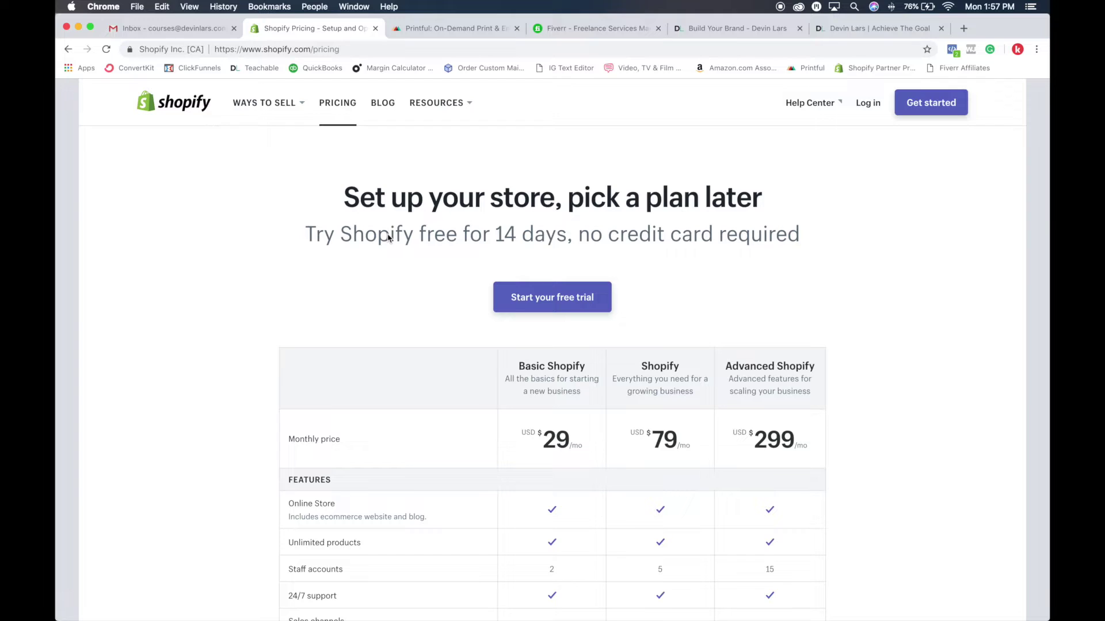
{"action": "scroll", "coordinate": [380, 241], "scroll_direction": "down", "scroll_amount": 5}
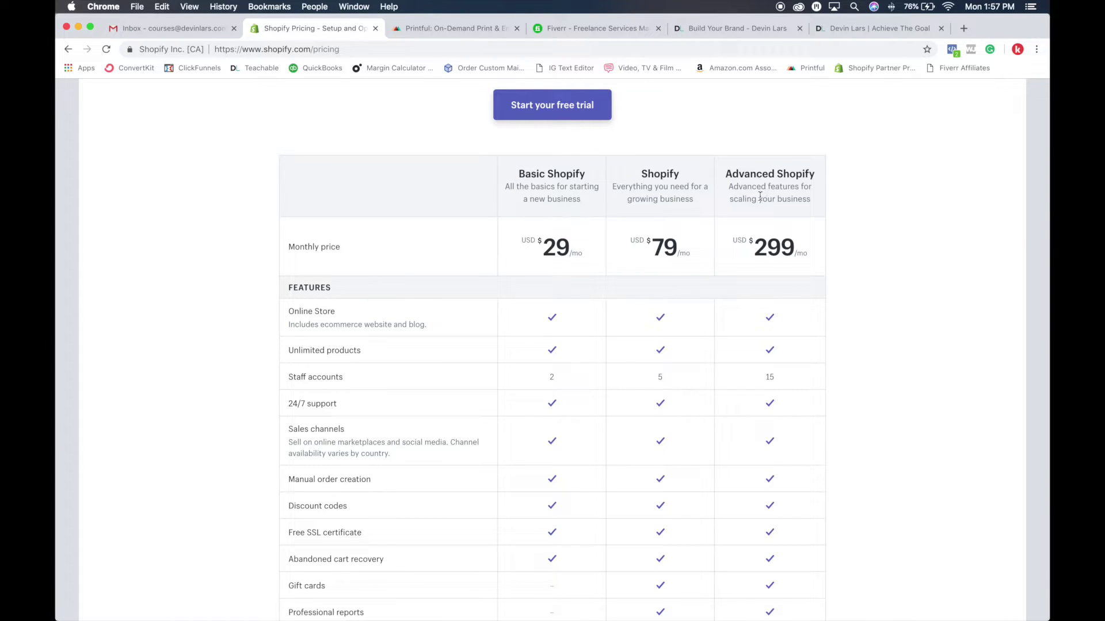
{"action": "scroll", "coordinate": [759, 196], "scroll_direction": "down", "scroll_amount": 10}
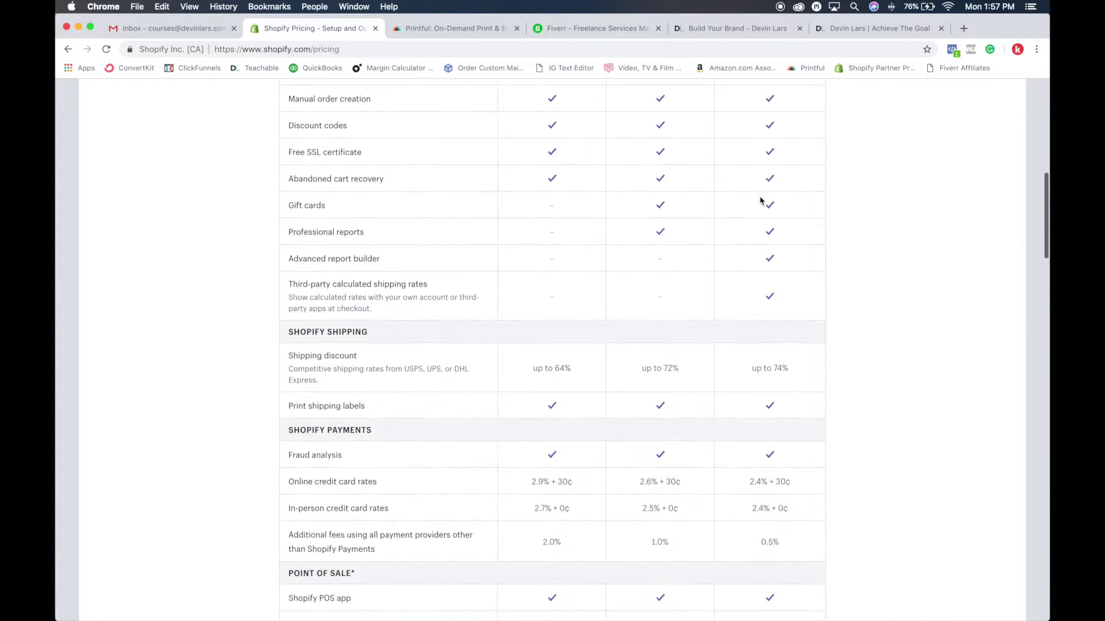
{"action": "scroll", "coordinate": [760, 202], "scroll_direction": "down", "scroll_amount": 5}
{"action": "scroll", "coordinate": [760, 202], "scroll_direction": "up", "scroll_amount": 12}
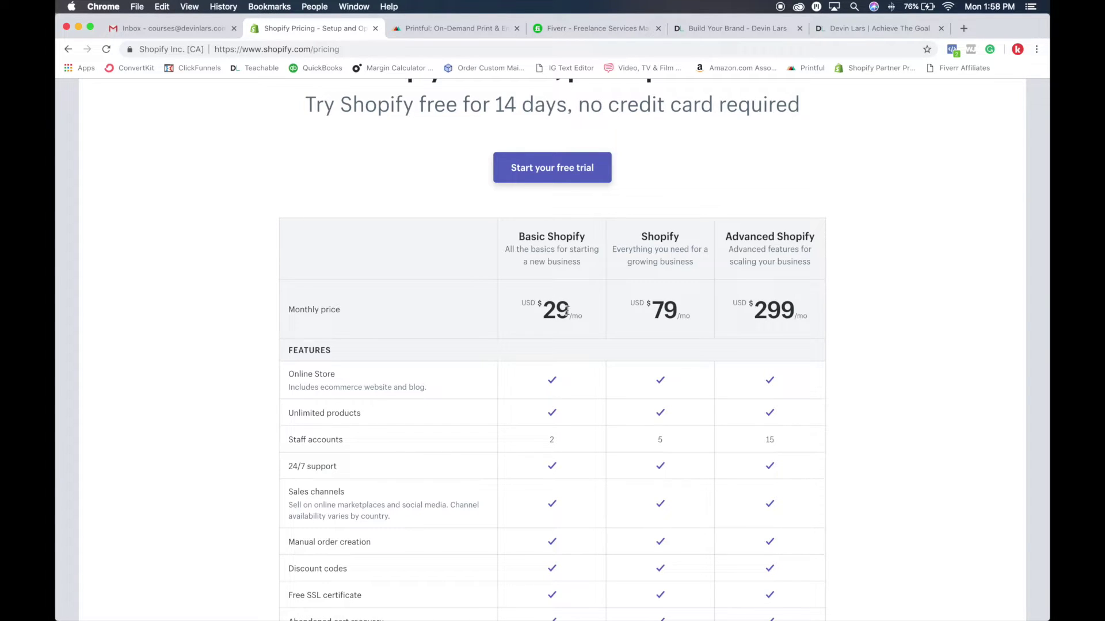
{"action": "scroll", "coordinate": [576, 314], "scroll_direction": "down", "scroll_amount": 7}
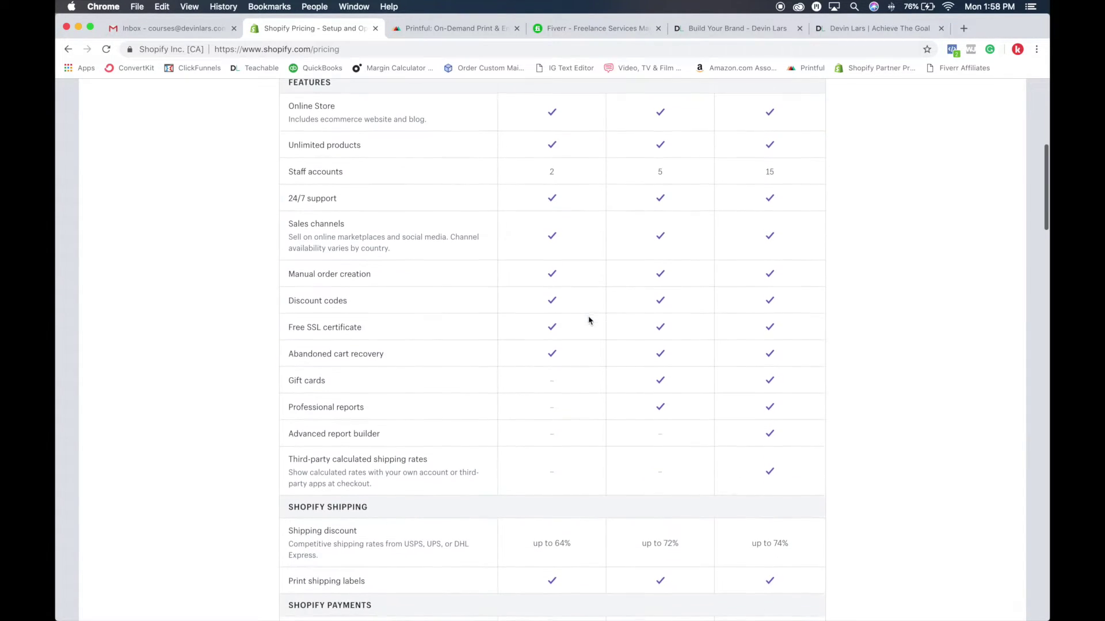
{"action": "scroll", "coordinate": [595, 311], "scroll_direction": "down", "scroll_amount": 6}
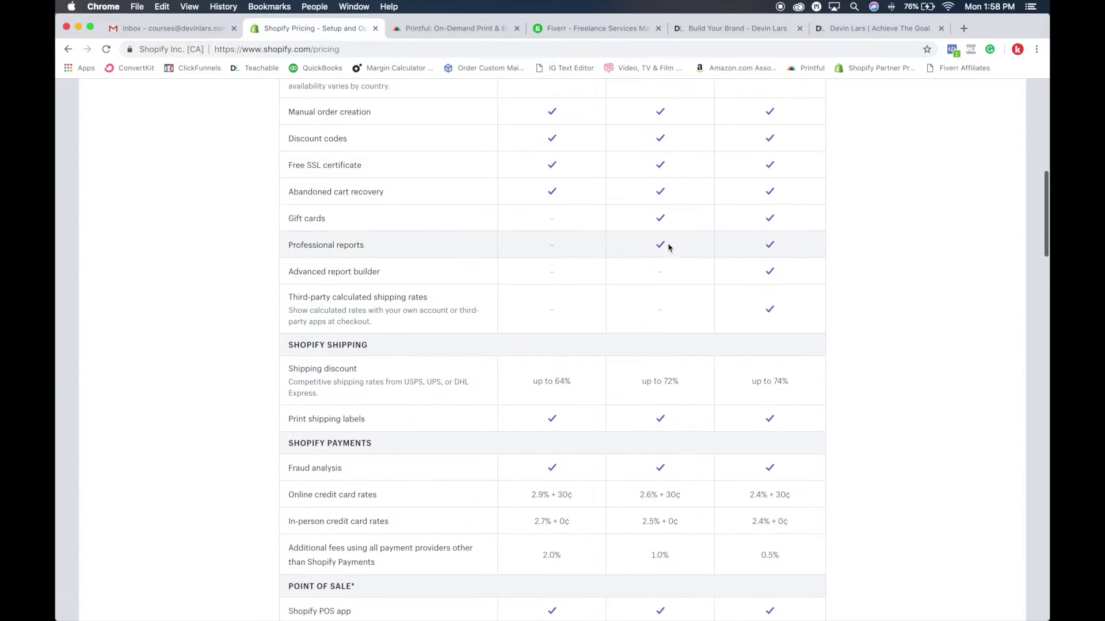
{"action": "scroll", "coordinate": [653, 317], "scroll_direction": "down", "scroll_amount": 5}
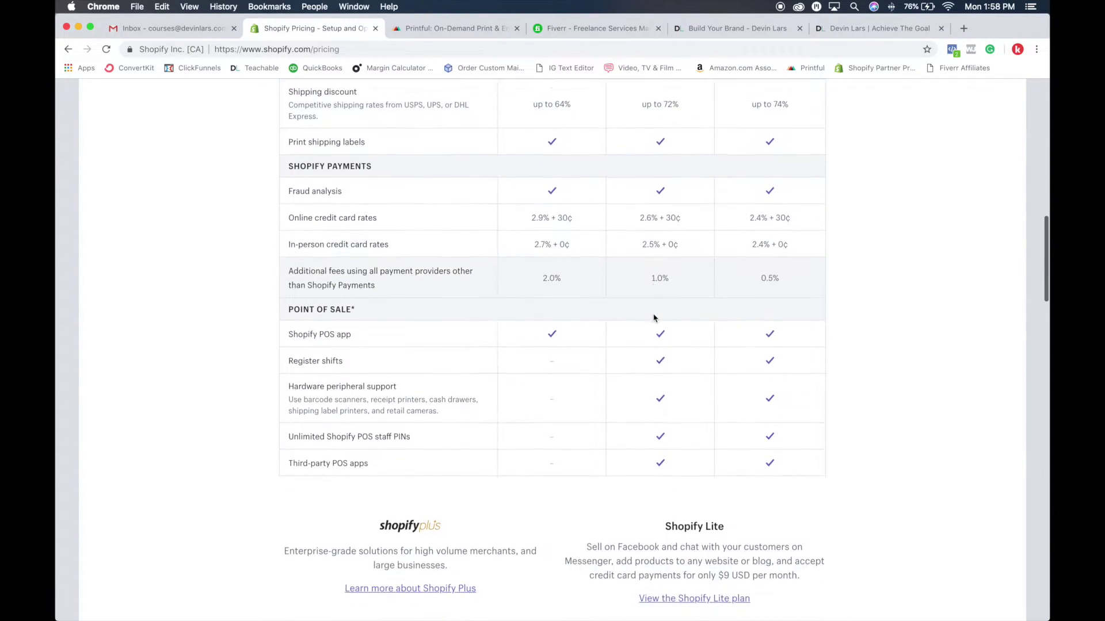
{"action": "key", "text": "Home"}
{"action": "scroll", "coordinate": [652, 411], "scroll_direction": "down", "scroll_amount": 7}
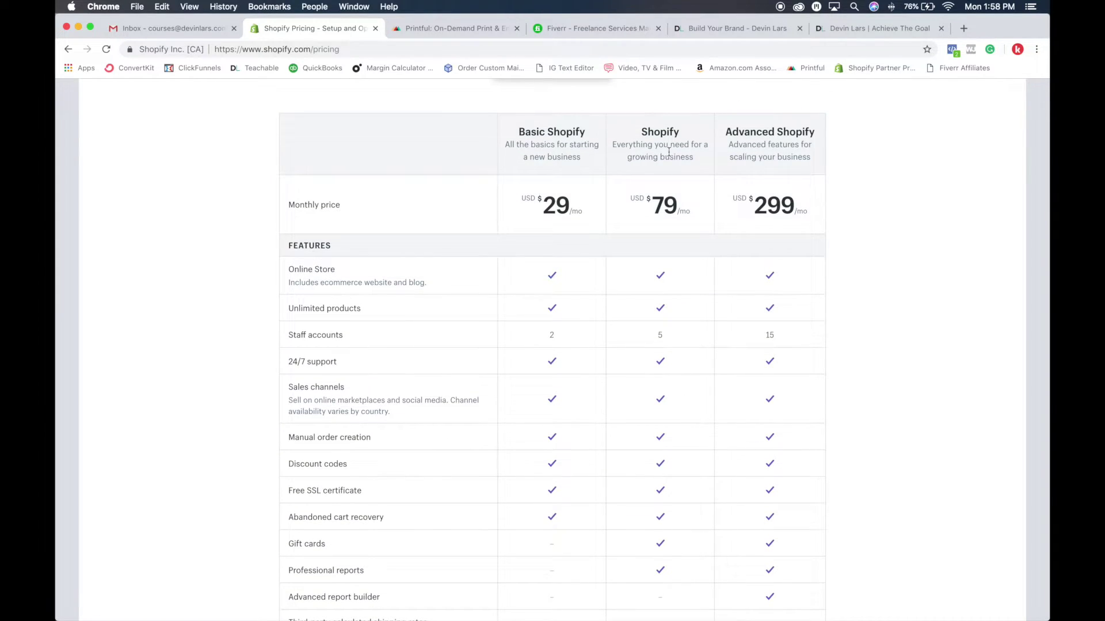
{"action": "scroll", "coordinate": [650, 121], "scroll_direction": "down", "scroll_amount": 3}
{"action": "scroll", "coordinate": [618, 158], "scroll_direction": "up", "scroll_amount": 4}
{"action": "scroll", "coordinate": [572, 192], "scroll_direction": "up", "scroll_amount": 2}
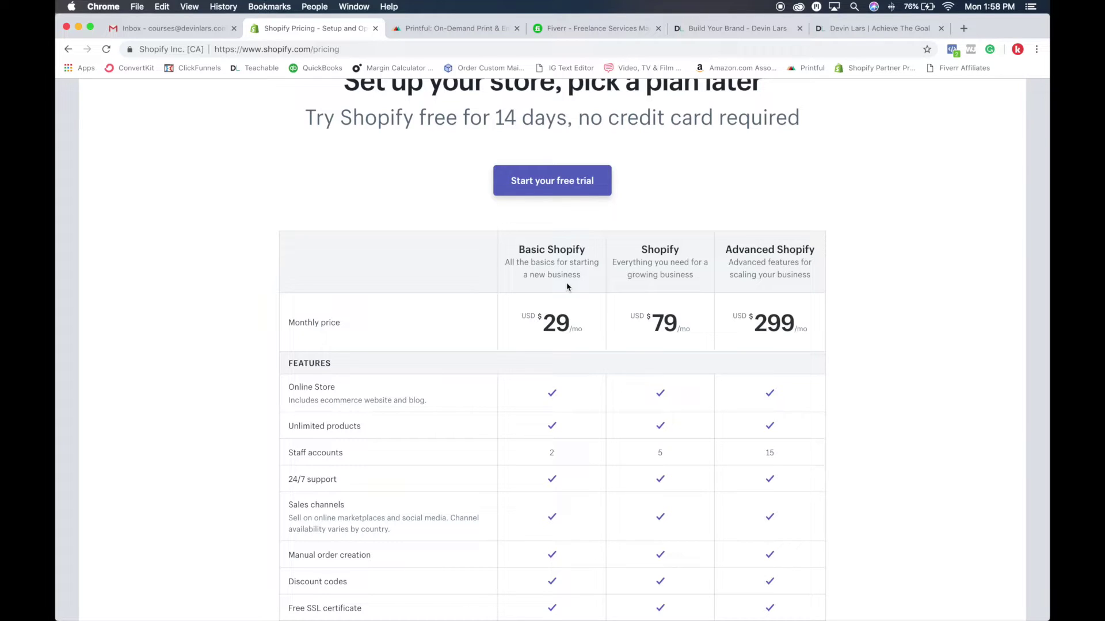
{"action": "scroll", "coordinate": [566, 286], "scroll_direction": "down", "scroll_amount": 1}
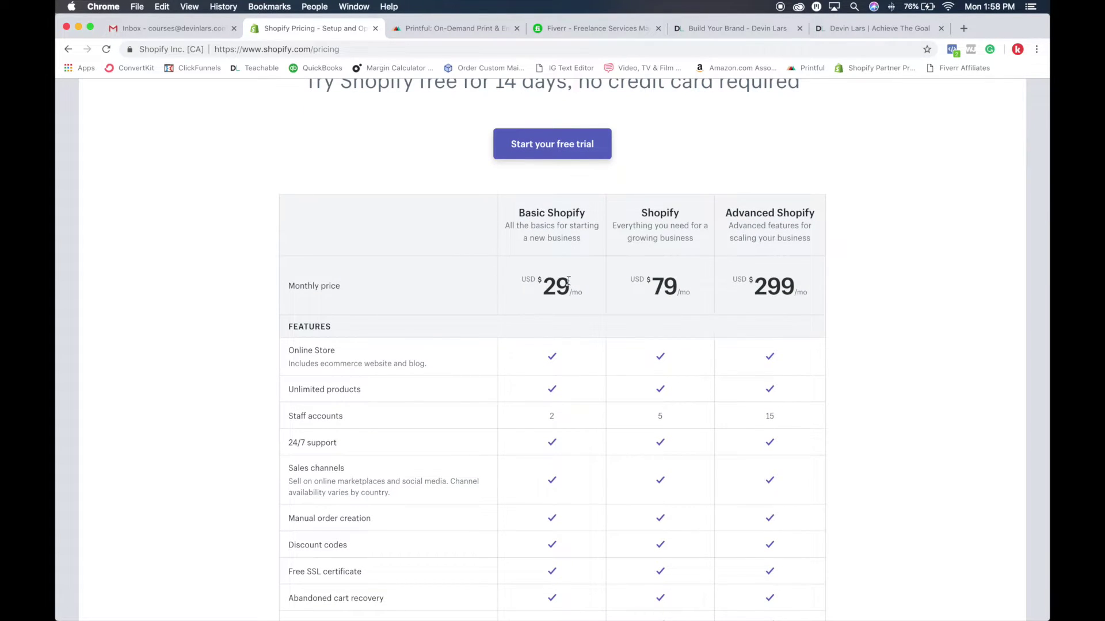
{"action": "scroll", "coordinate": [568, 281], "scroll_direction": "down", "scroll_amount": 10}
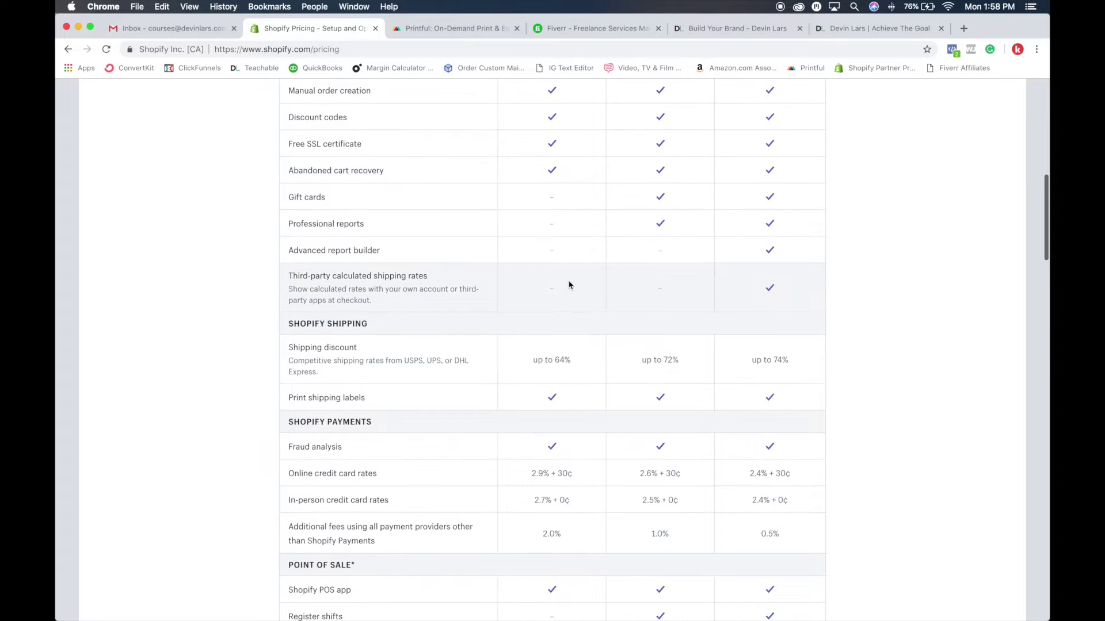
{"action": "scroll", "coordinate": [569, 286], "scroll_direction": "down", "scroll_amount": 8}
{"action": "scroll", "coordinate": [657, 376], "scroll_direction": "up", "scroll_amount": 20}
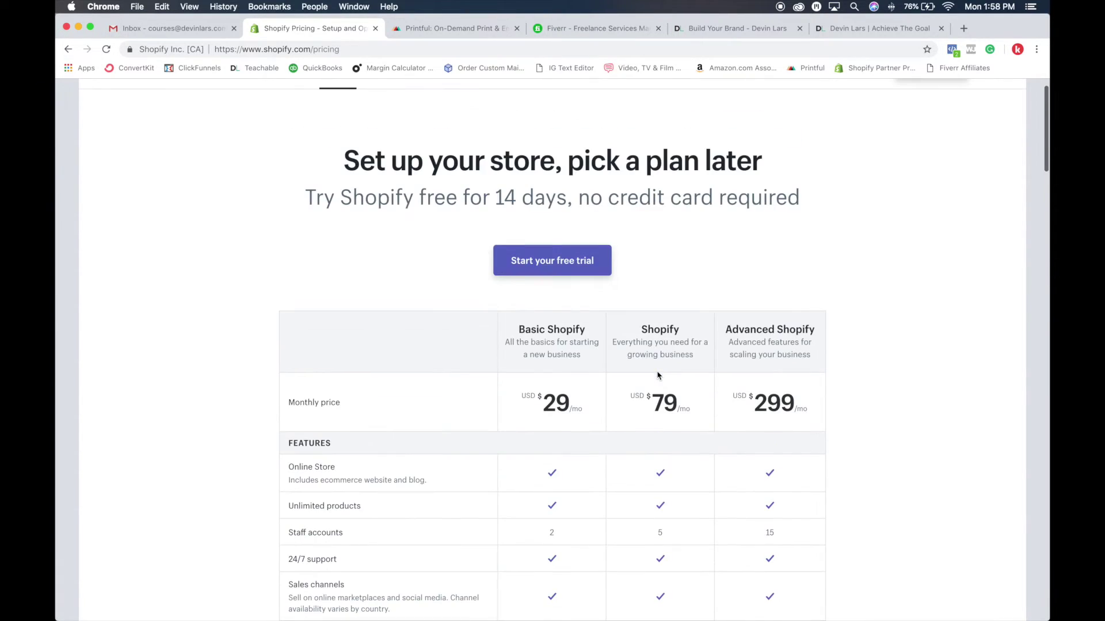
{"action": "scroll", "coordinate": [662, 375], "scroll_direction": "down", "scroll_amount": 1}
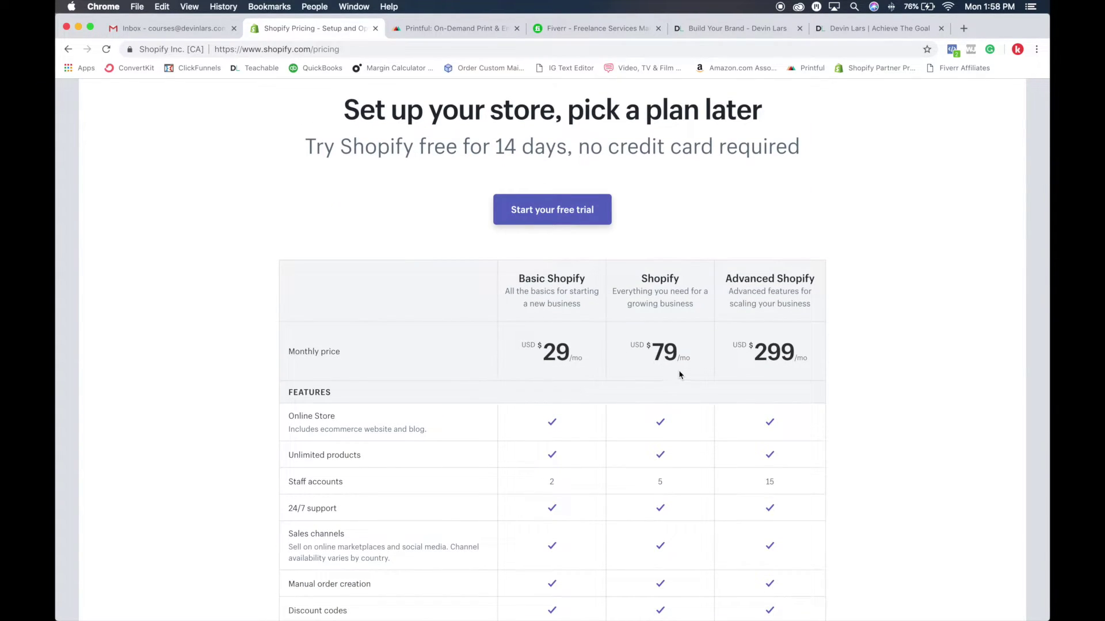
{"action": "scroll", "coordinate": [681, 374], "scroll_direction": "down", "scroll_amount": 1}
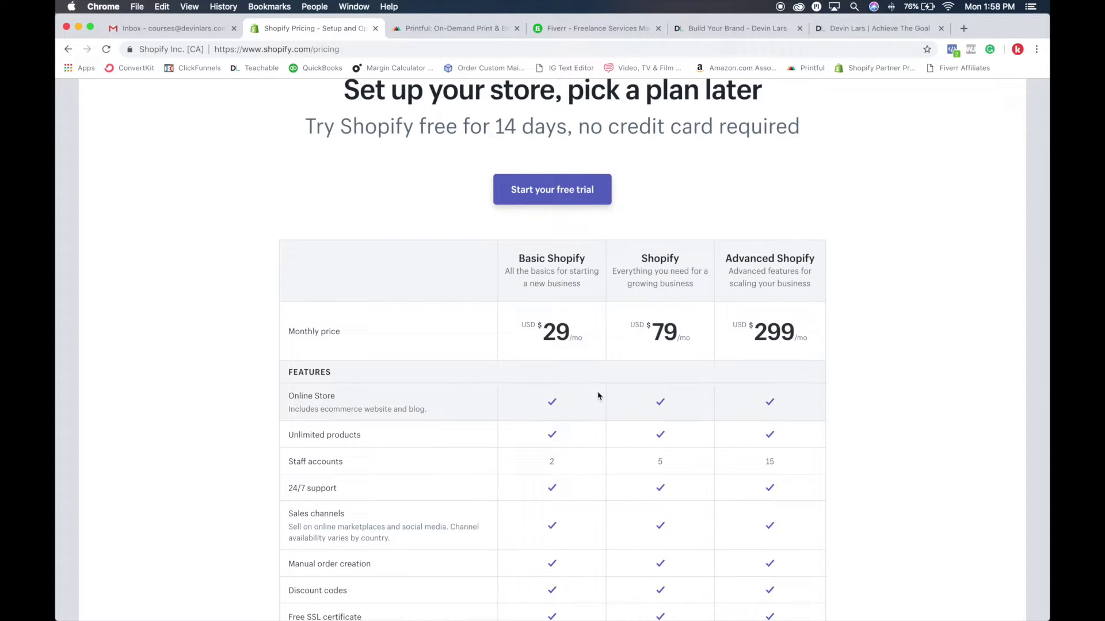
{"action": "scroll", "coordinate": [599, 374], "scroll_direction": "up", "scroll_amount": 5}
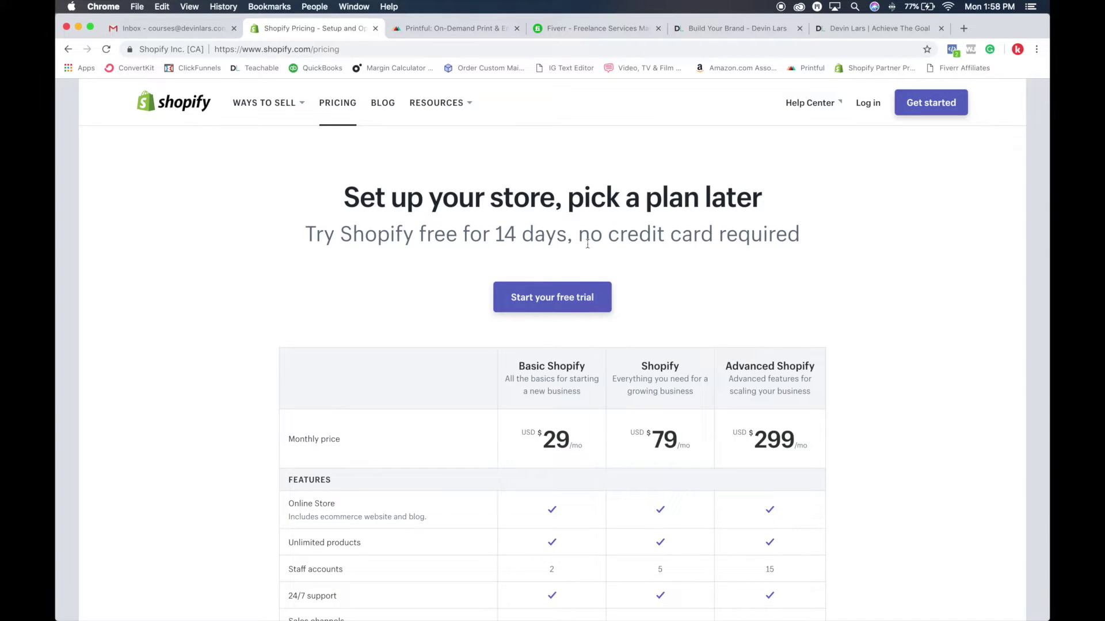
Open the free-trial form and replace the autofilled email and password with new ones
{"action": "left_click", "coordinate": [588, 296]}
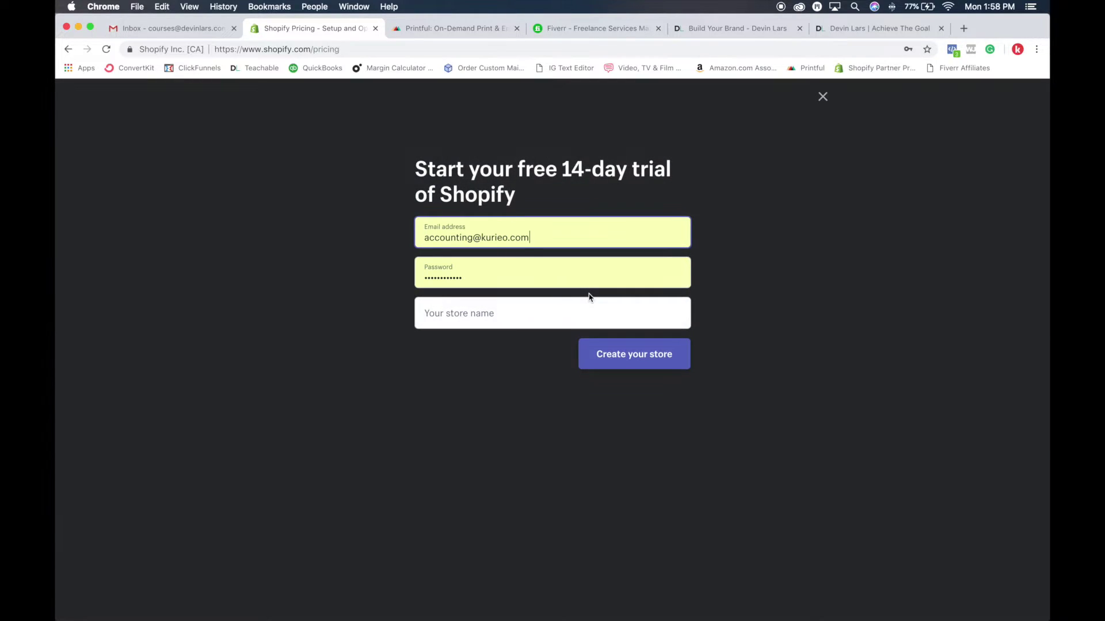
{"action": "triple_click", "coordinate": [489, 237]}
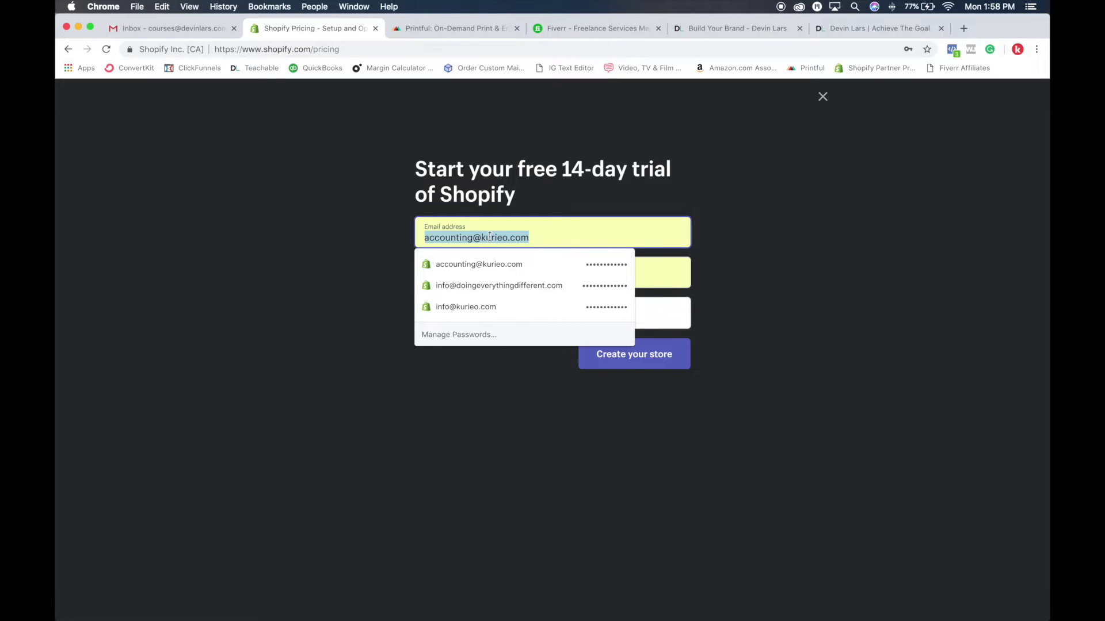
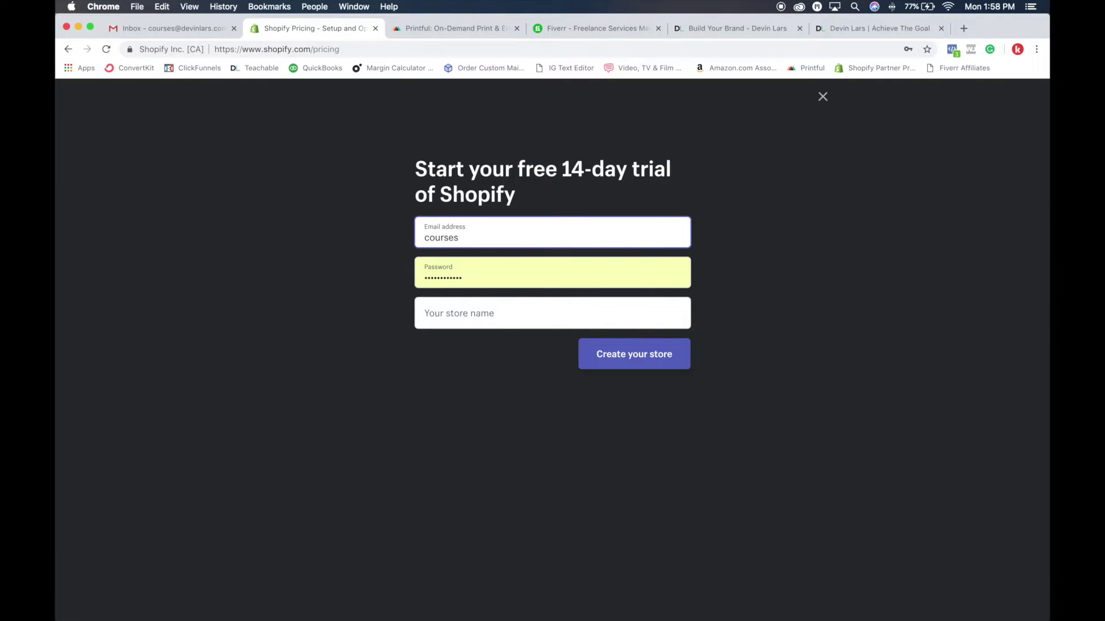
{"action": "key", "text": "Tab"}
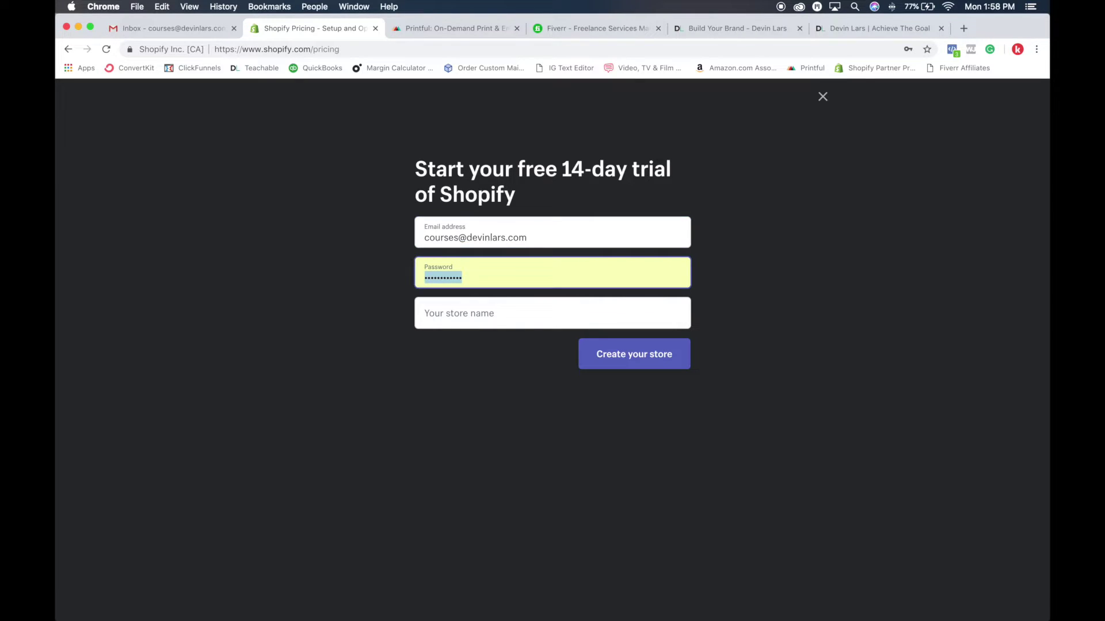
{"action": "type", "text": "•••"}
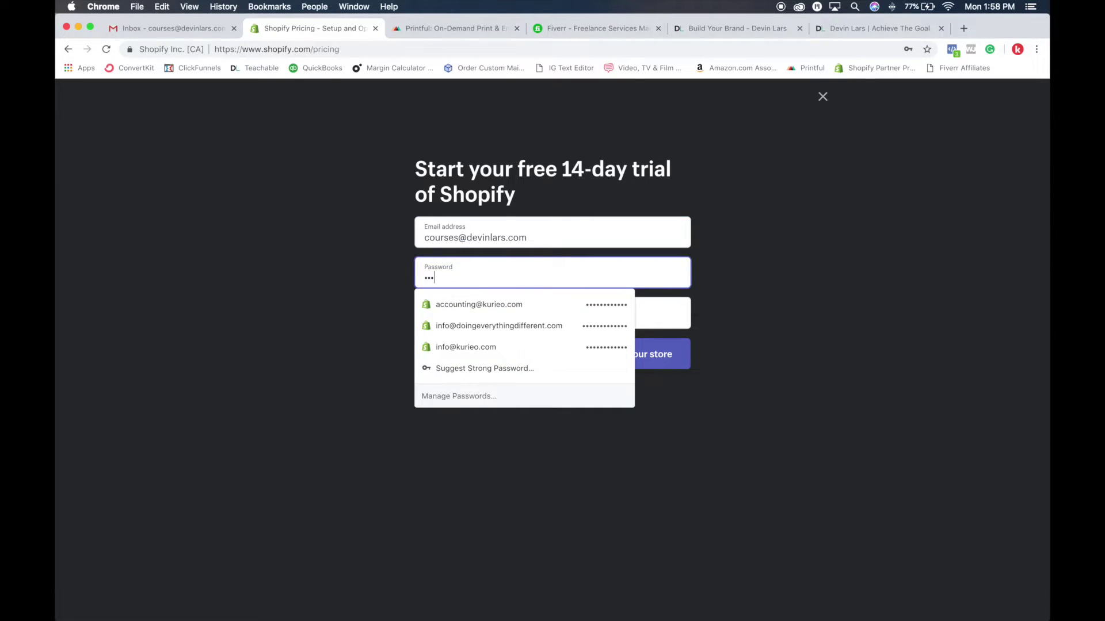
{"action": "type", "text": "••••••••"}
Name the store Kurieo instead of the taken 'Online Course' and create it
{"action": "key", "text": "Tab"}
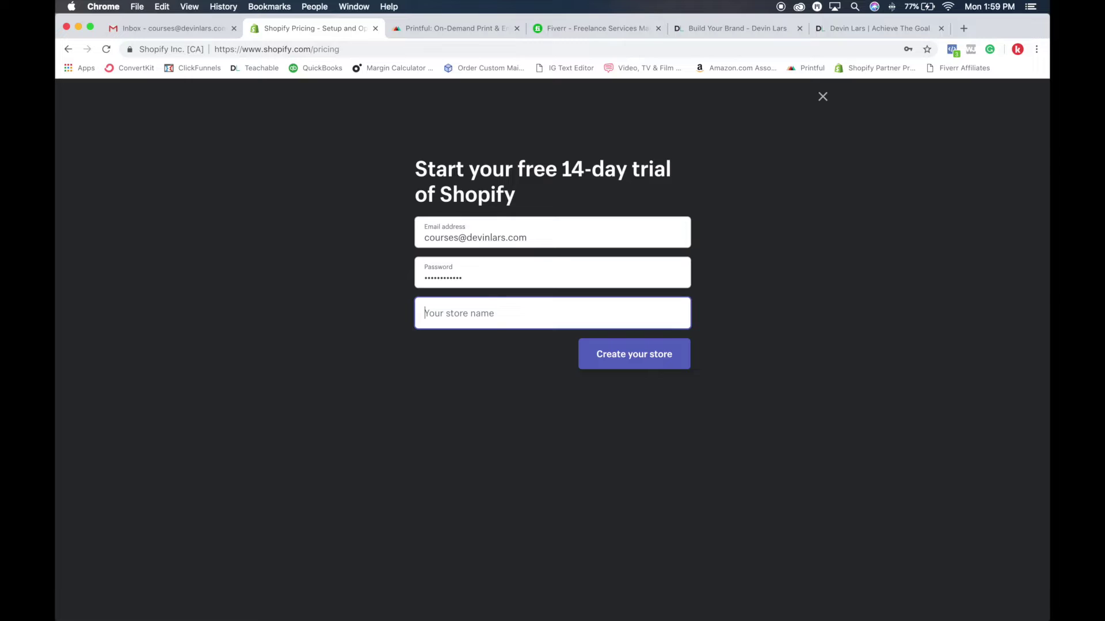
{"action": "type", "text": "Onlin"}
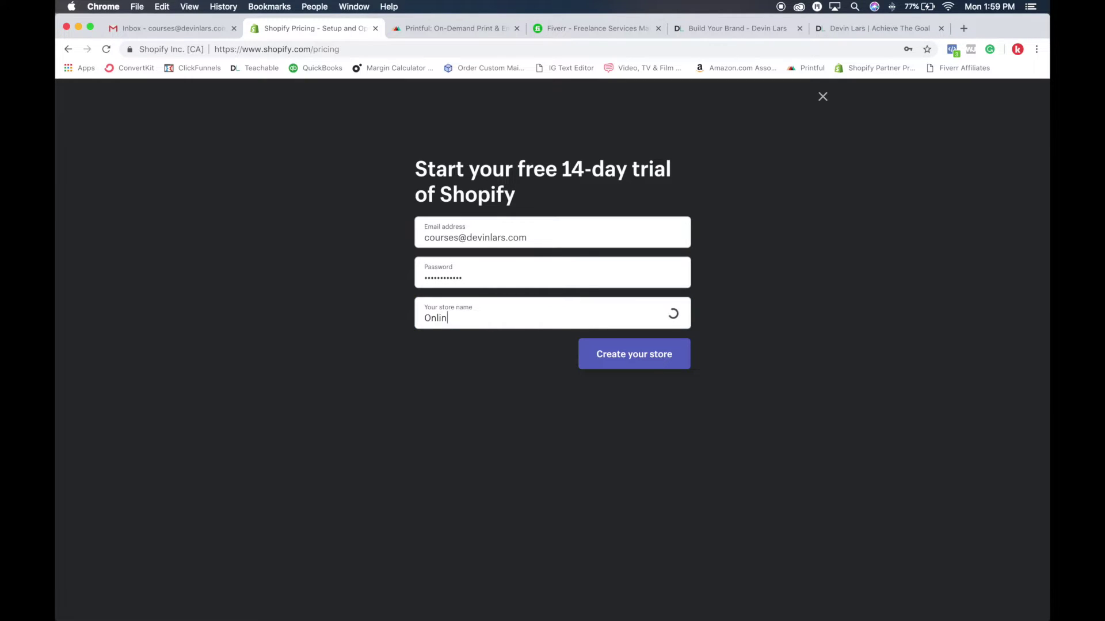
{"action": "type", "text": "e Course"}
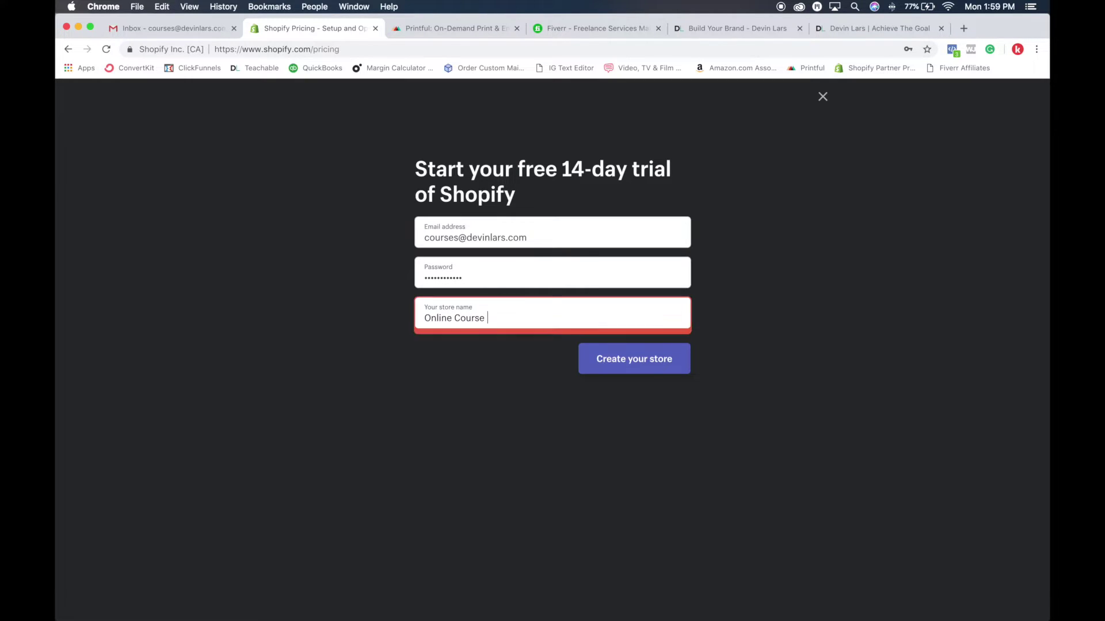
{"action": "key", "text": "BackSpace"}
{"action": "key", "text": "BackSpace"}
{"action": "key", "text": "BackSpace"}
{"action": "key", "text": "BackSpace"}
{"action": "key", "text": "BackSpace"}
{"action": "key", "text": "BackSpace"}
{"action": "key", "text": "BackSpace"}
{"action": "key", "text": "BackSpace"}
{"action": "key", "text": "BackSpace"}
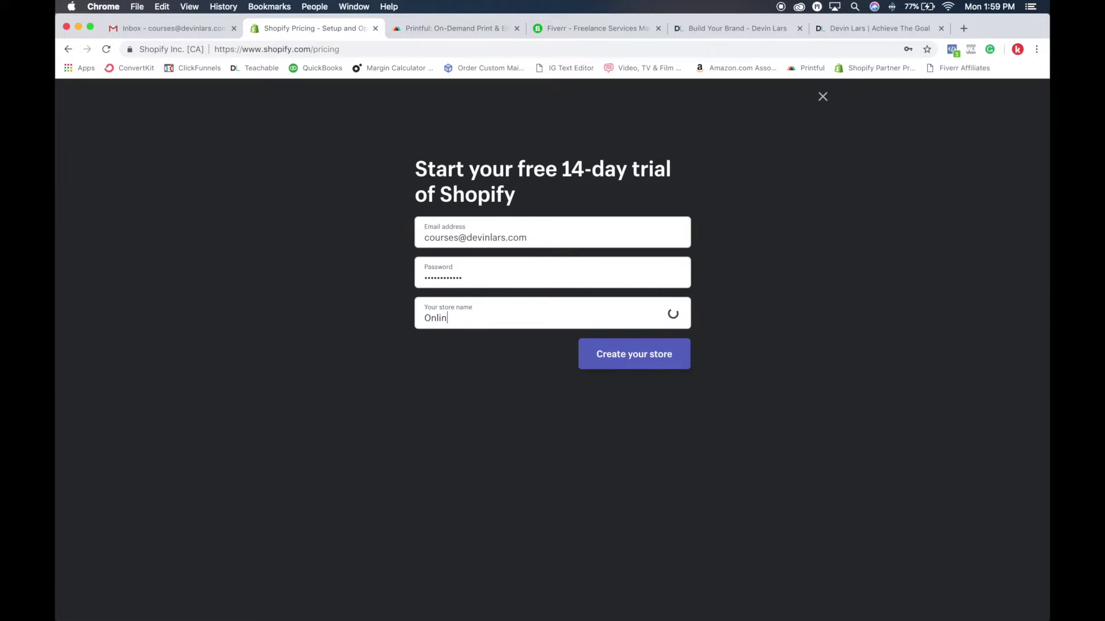
{"action": "key", "text": "BackSpace"}
{"action": "key", "text": "BackSpace"}
{"action": "key", "text": "BackSpace"}
{"action": "key", "text": "BackSpace"}
{"action": "key", "text": "BackSpace"}
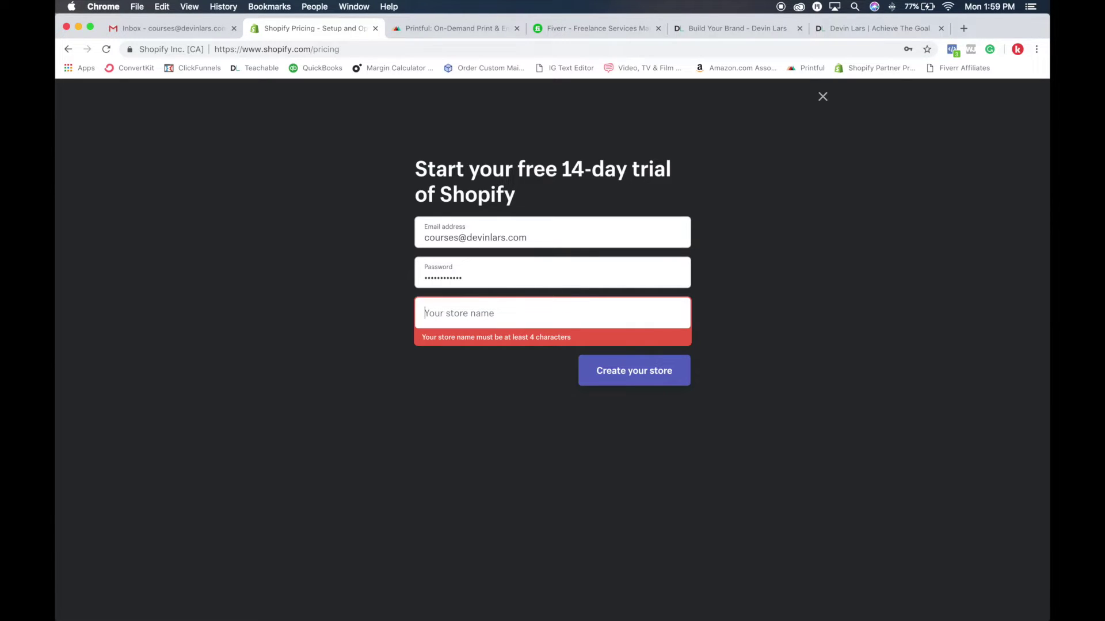
{"action": "type", "text": "Kurieo"}
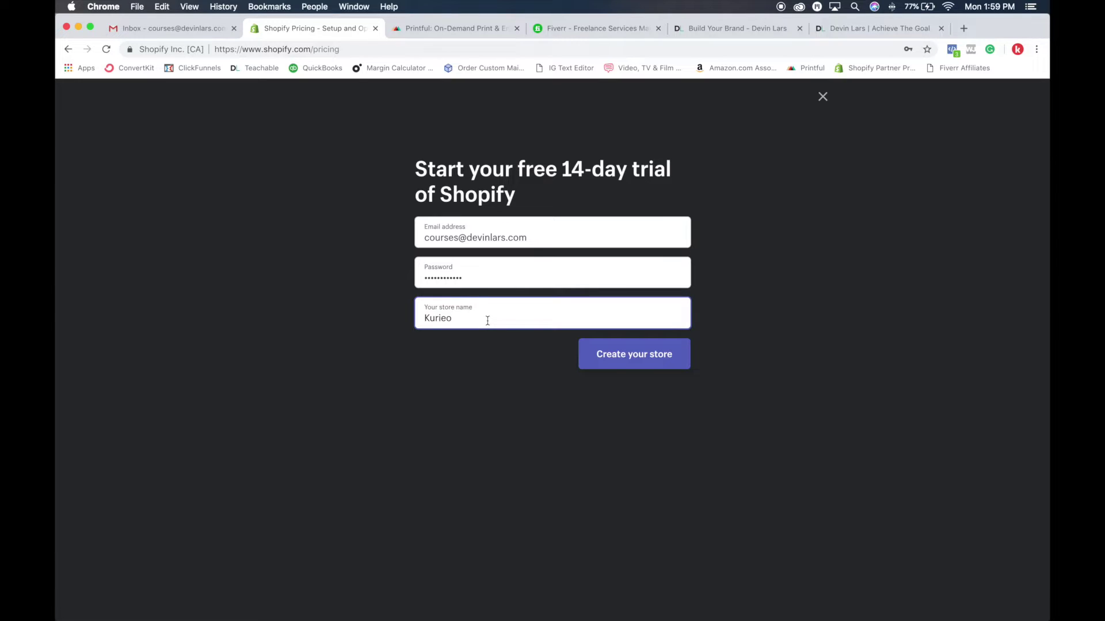
{"action": "left_click", "coordinate": [637, 357]}
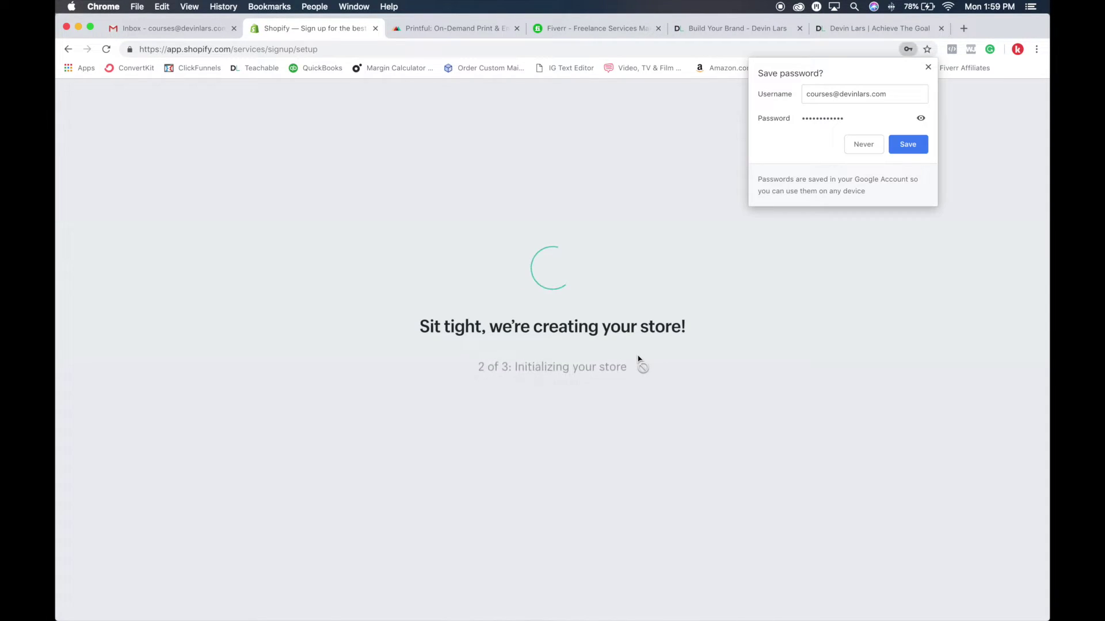
Save the new Shopify login in Chrome's password prompt while the store is created
{"action": "left_click", "coordinate": [911, 147]}
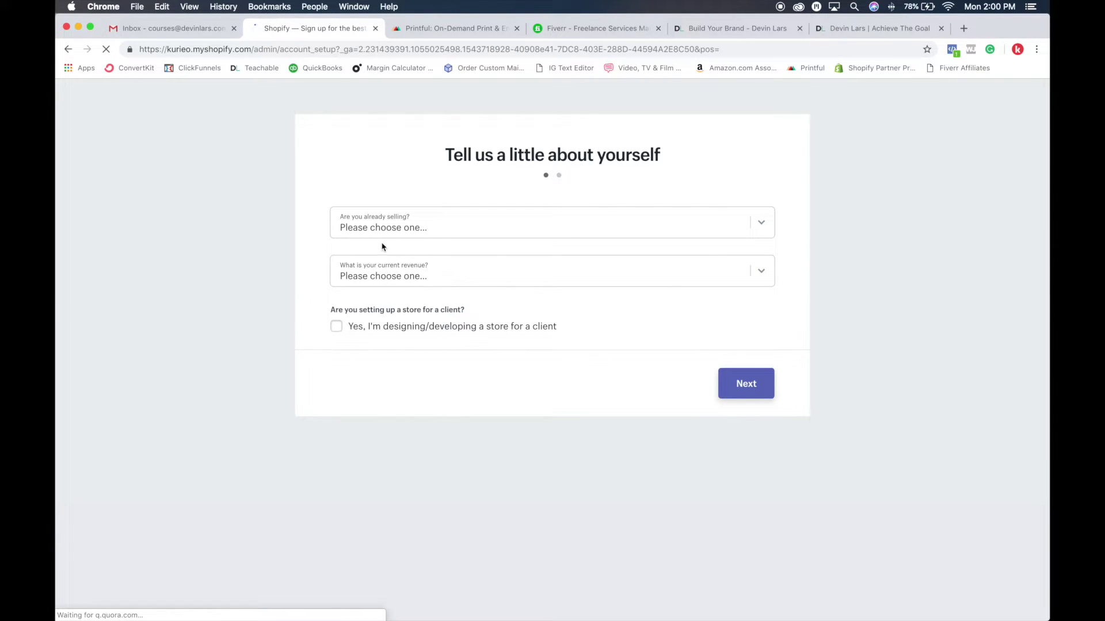
Answer 'I'm not selling products yet' with current revenue 'Up to $5,000 USD'
{"action": "left_click", "coordinate": [432, 221]}
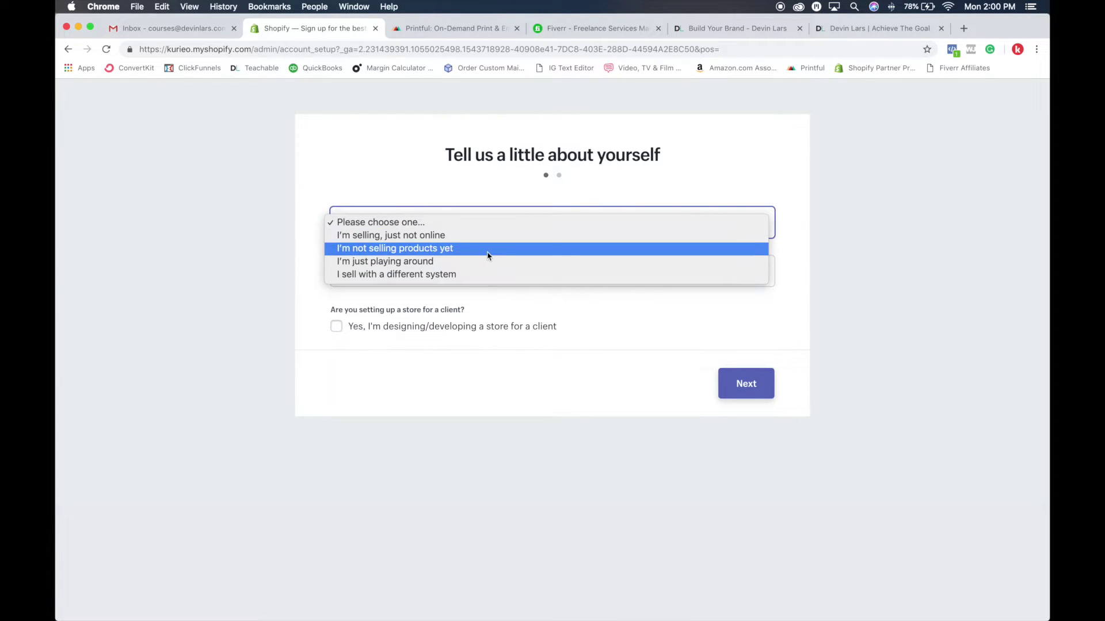
{"action": "left_click", "coordinate": [425, 254]}
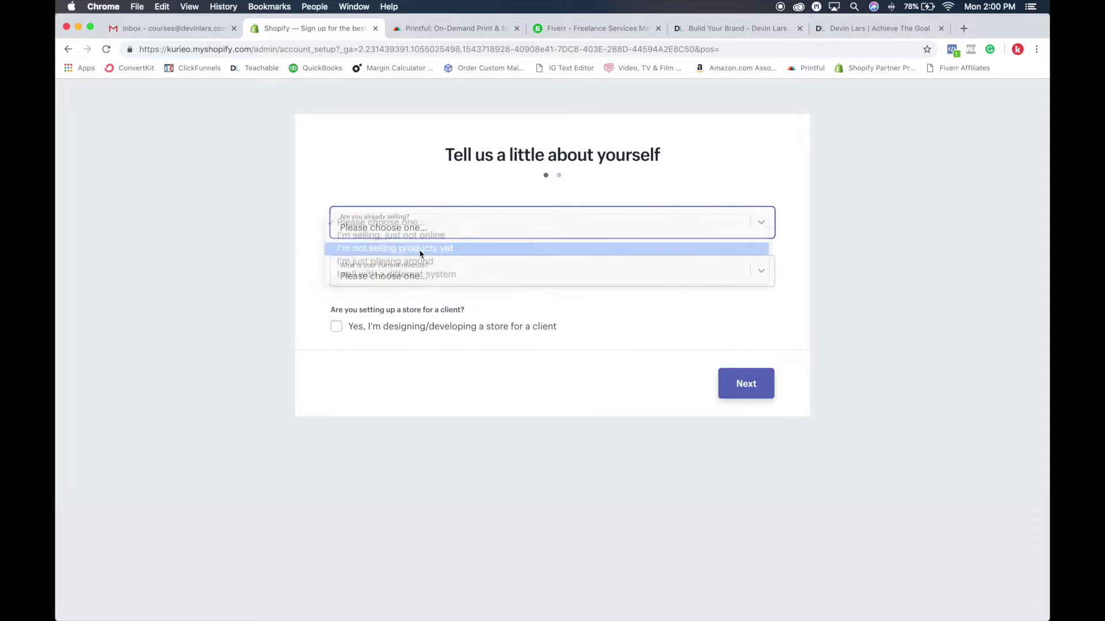
{"action": "left_click", "coordinate": [438, 278]}
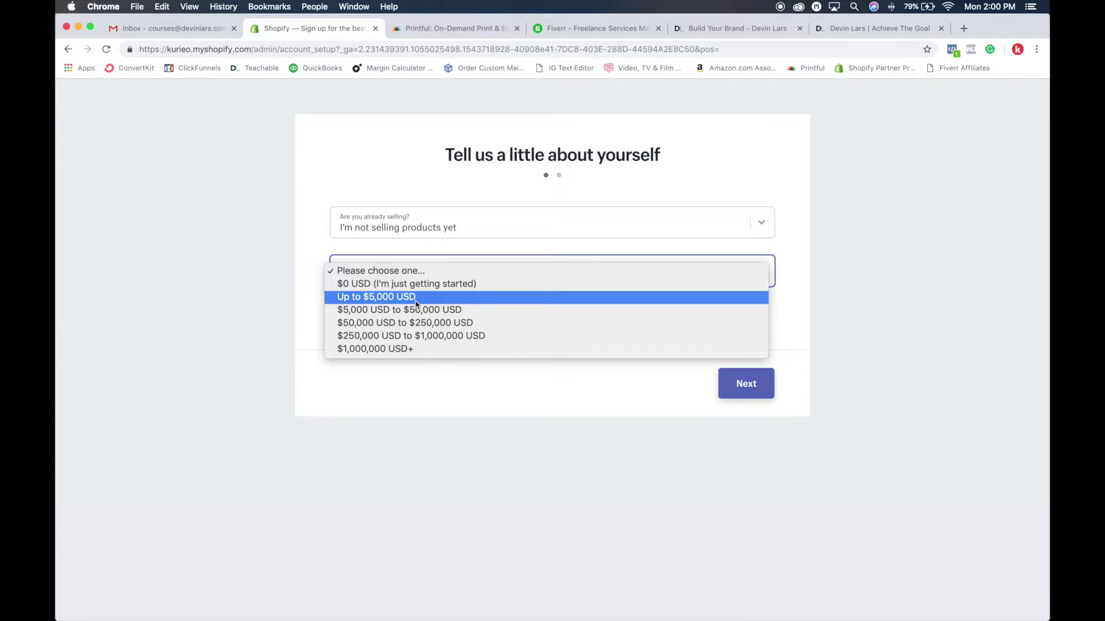
{"action": "left_click", "coordinate": [416, 297]}
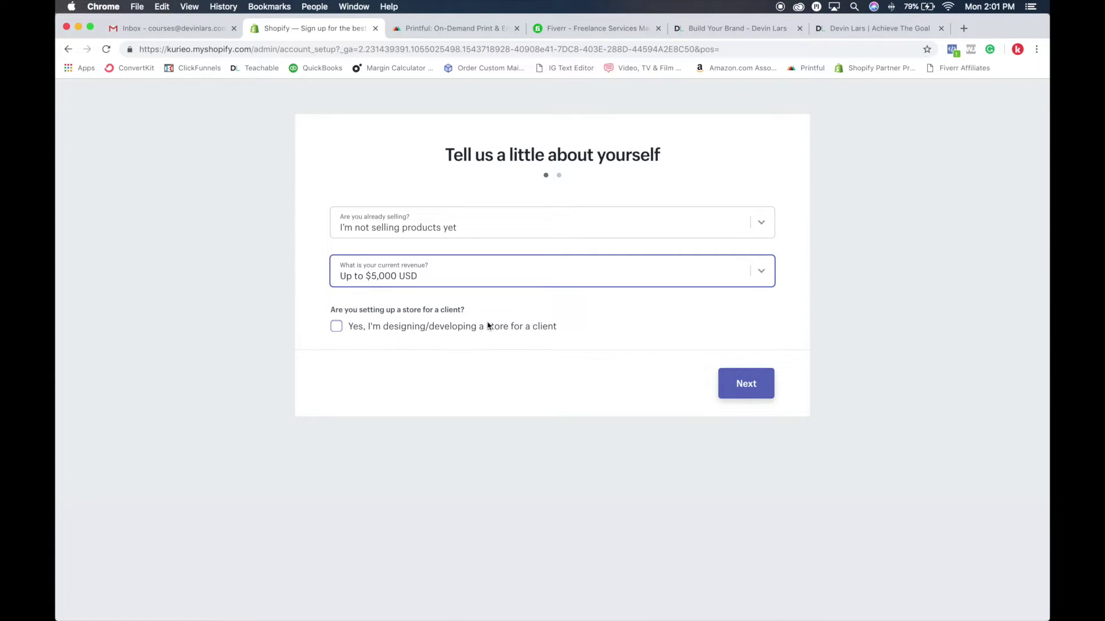
Fill in the business address form and submit it to enter the store
{"action": "left_click", "coordinate": [554, 384]}
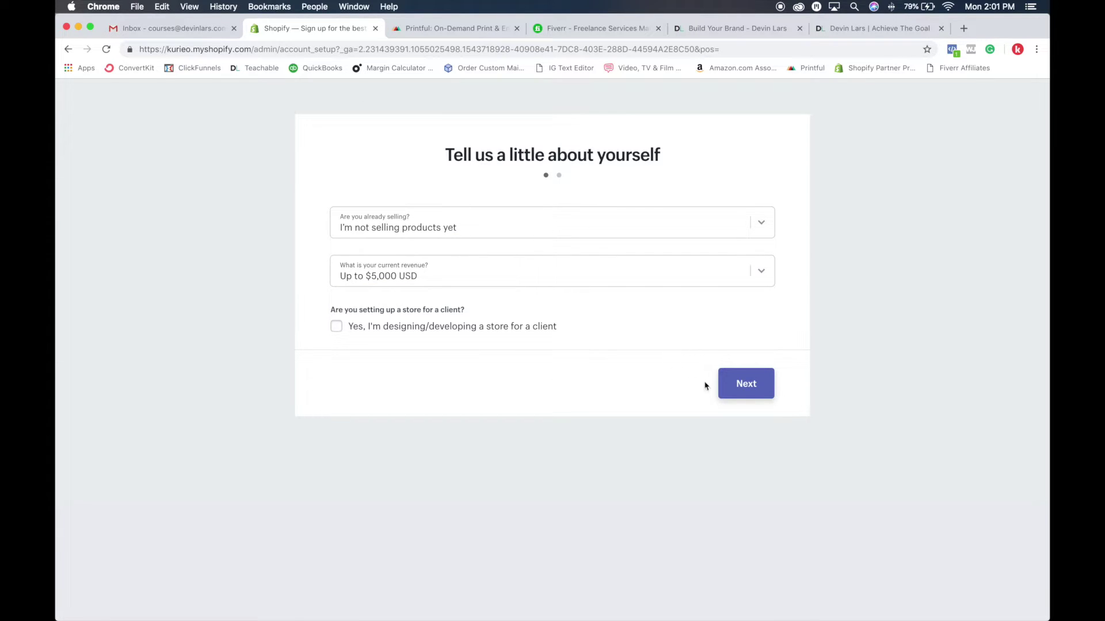
{"action": "left_click", "coordinate": [759, 391]}
{"action": "left_click", "coordinate": [755, 390]}
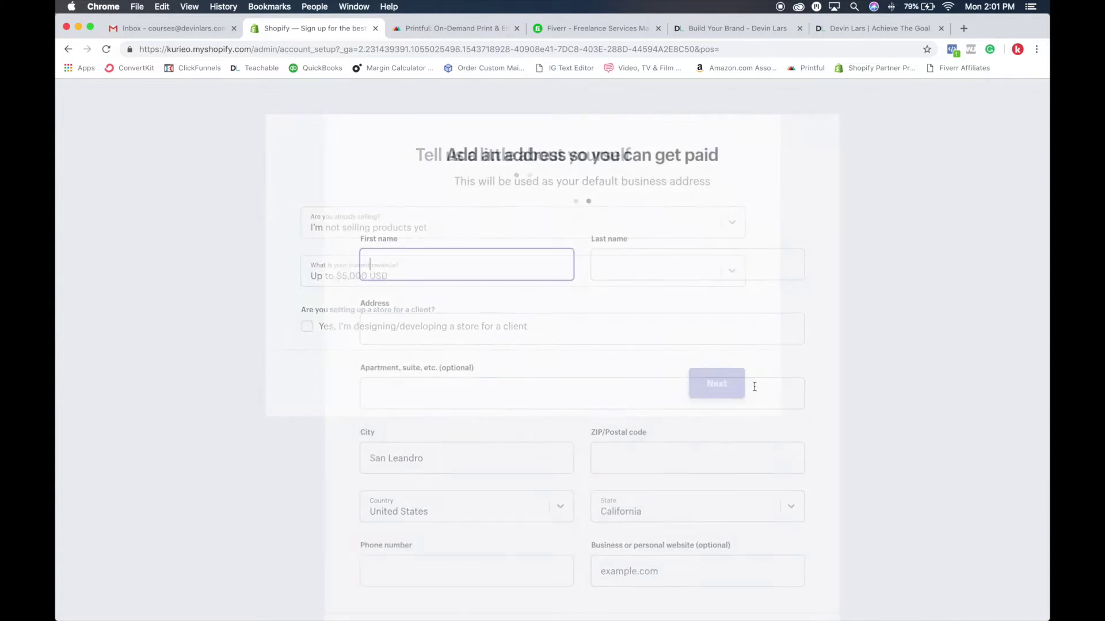
{"action": "scroll", "coordinate": [740, 378], "scroll_direction": "down", "scroll_amount": 2}
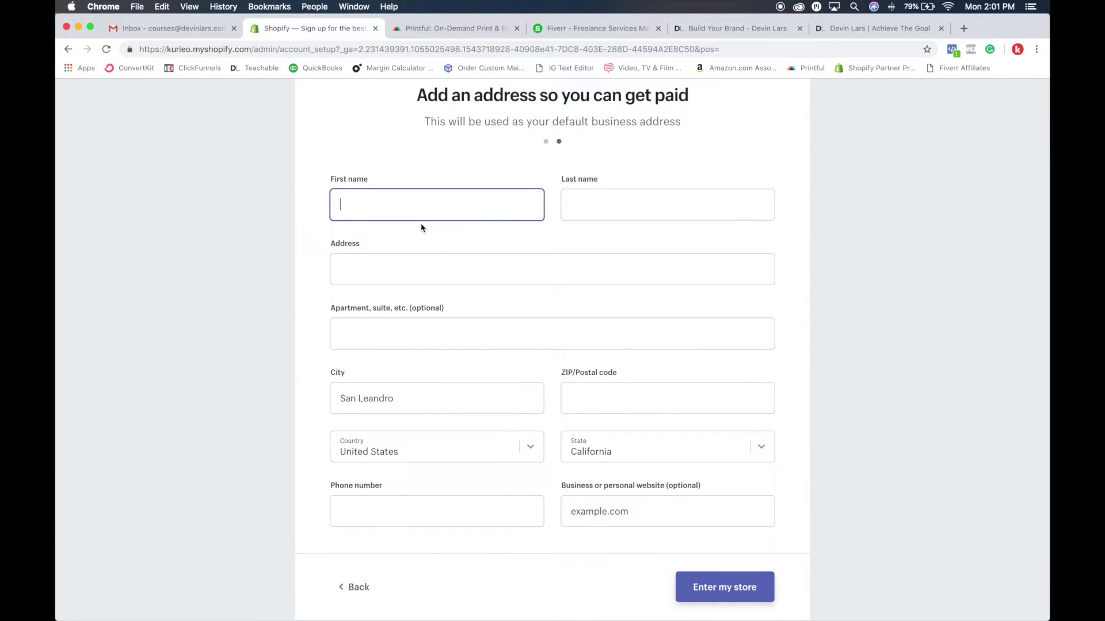
{"action": "left_click", "coordinate": [718, 539]}
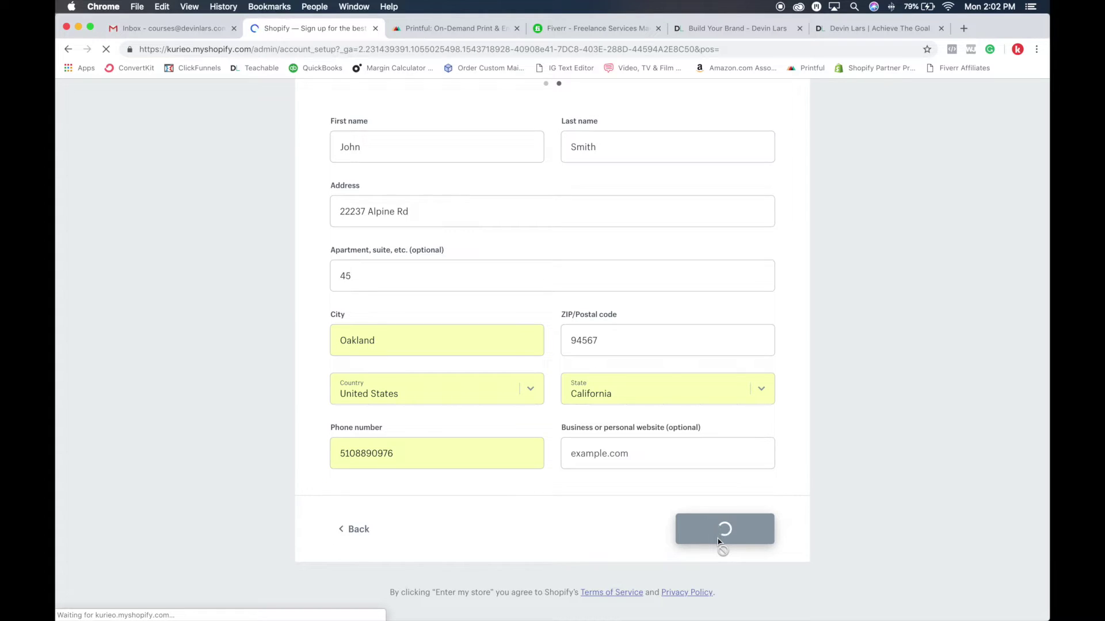
{"action": "left_click", "coordinate": [179, 28]}
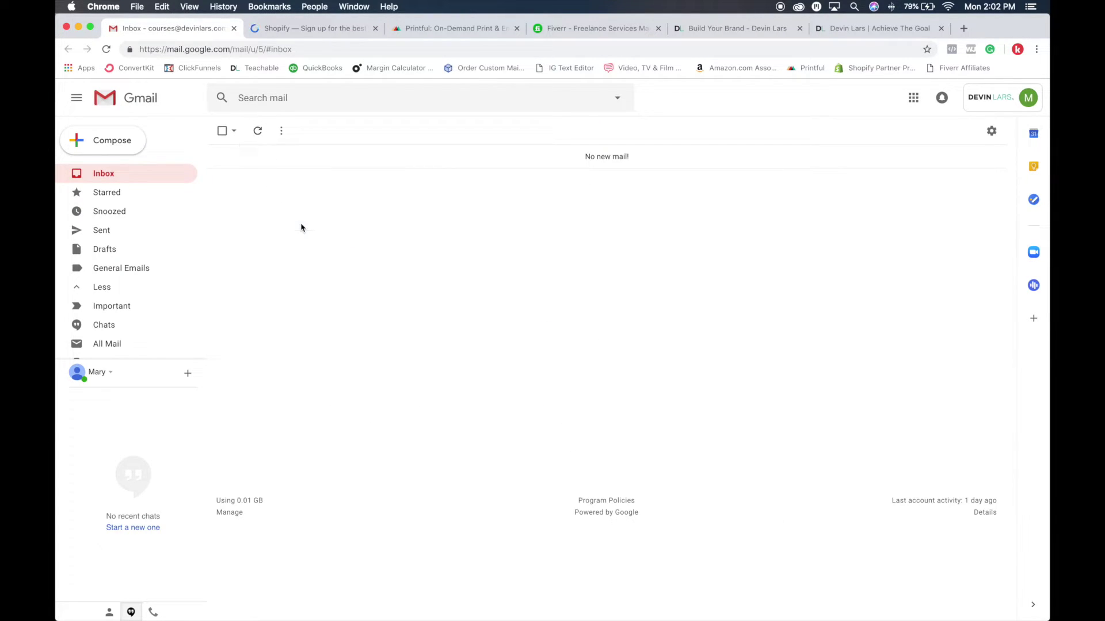
{"action": "left_click", "coordinate": [253, 134]}
{"action": "scroll", "coordinate": [131, 252], "scroll_direction": "down", "scroll_amount": 4}
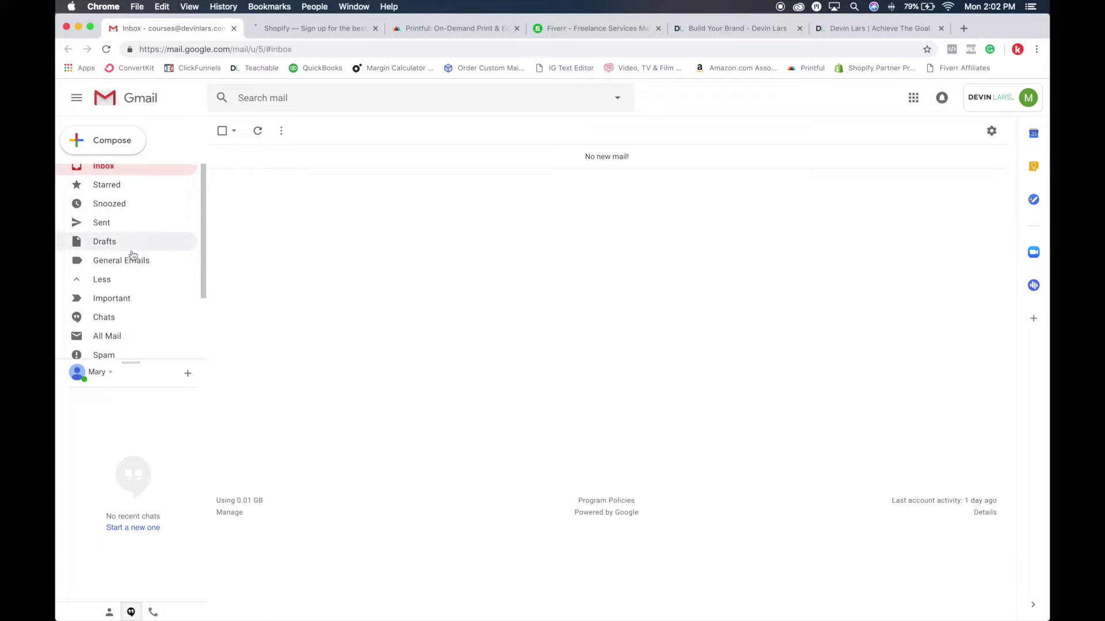
{"action": "scroll", "coordinate": [173, 219], "scroll_direction": "up", "scroll_amount": 3}
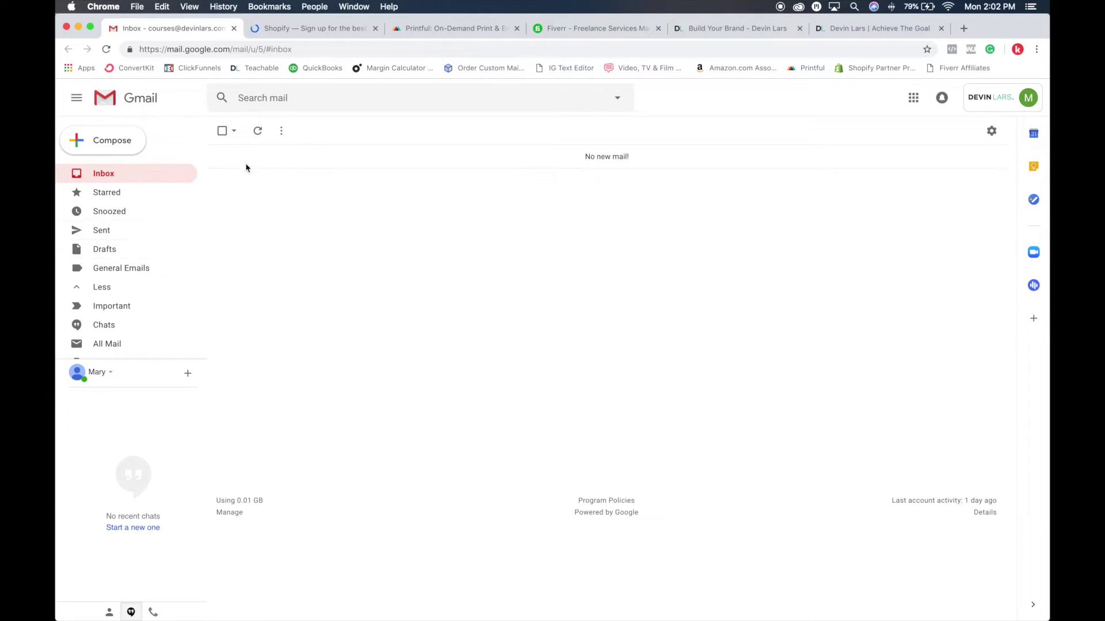
{"action": "left_click", "coordinate": [292, 28]}
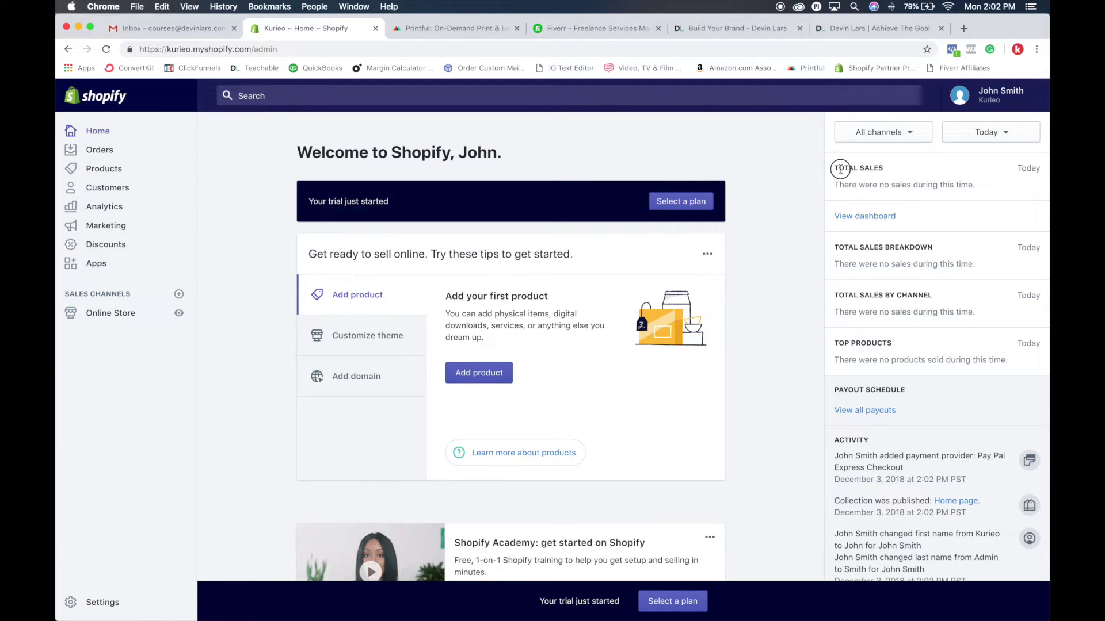
Highlight the Total Sales and Top Products headings on the admin home page
{"action": "left_click_drag", "start_coordinate": [839, 168], "coordinate": [919, 172]}
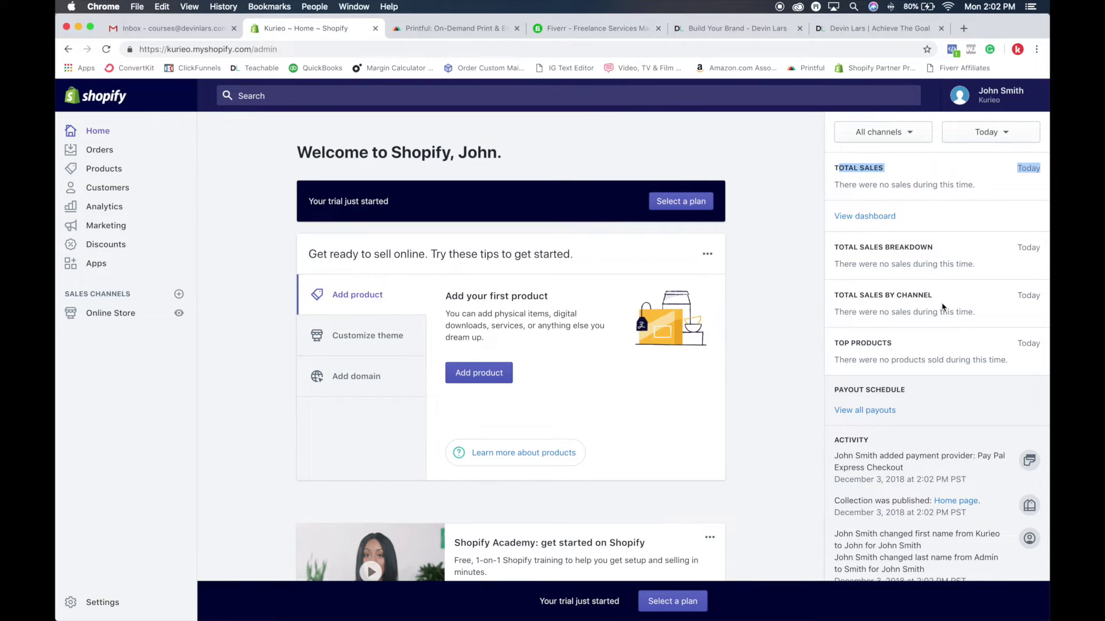
{"action": "left_click_drag", "start_coordinate": [839, 343], "coordinate": [932, 368]}
{"action": "left_click", "coordinate": [932, 368]}
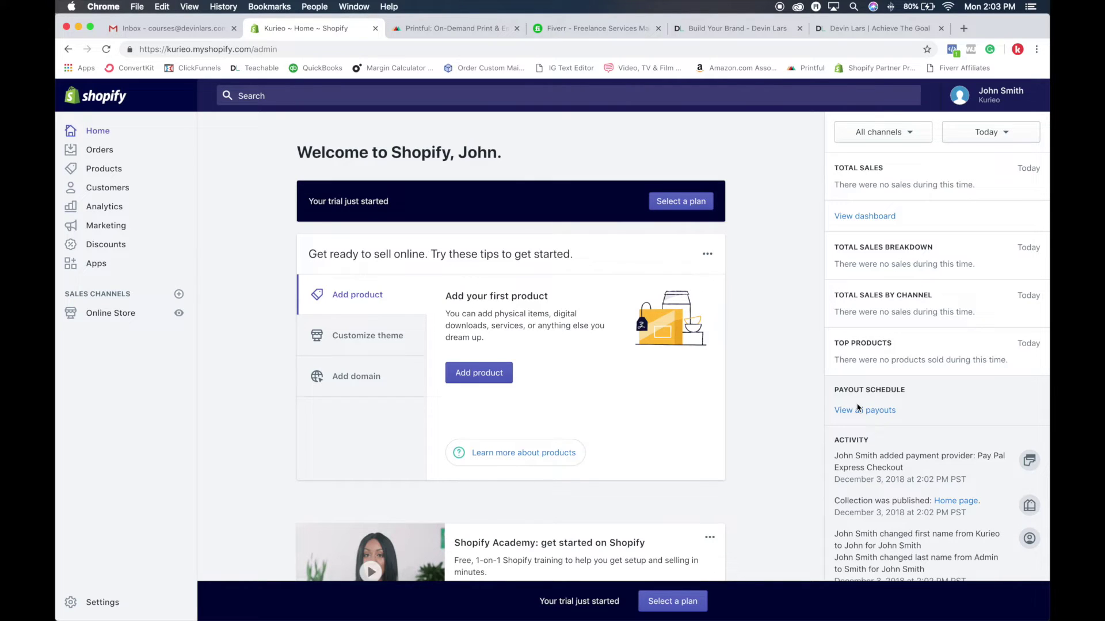
{"action": "scroll", "coordinate": [858, 408], "scroll_direction": "down", "scroll_amount": 3}
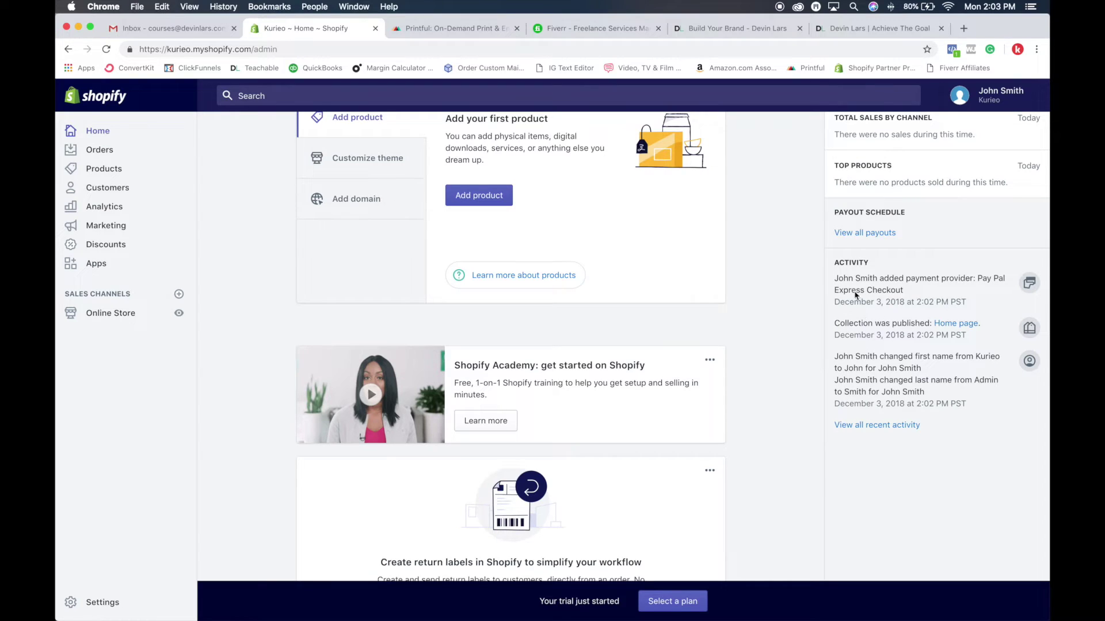
{"action": "scroll", "coordinate": [798, 383], "scroll_direction": "down", "scroll_amount": 1}
{"action": "scroll", "coordinate": [797, 382], "scroll_direction": "up", "scroll_amount": 5}
{"action": "scroll", "coordinate": [671, 328], "scroll_direction": "down", "scroll_amount": 5}
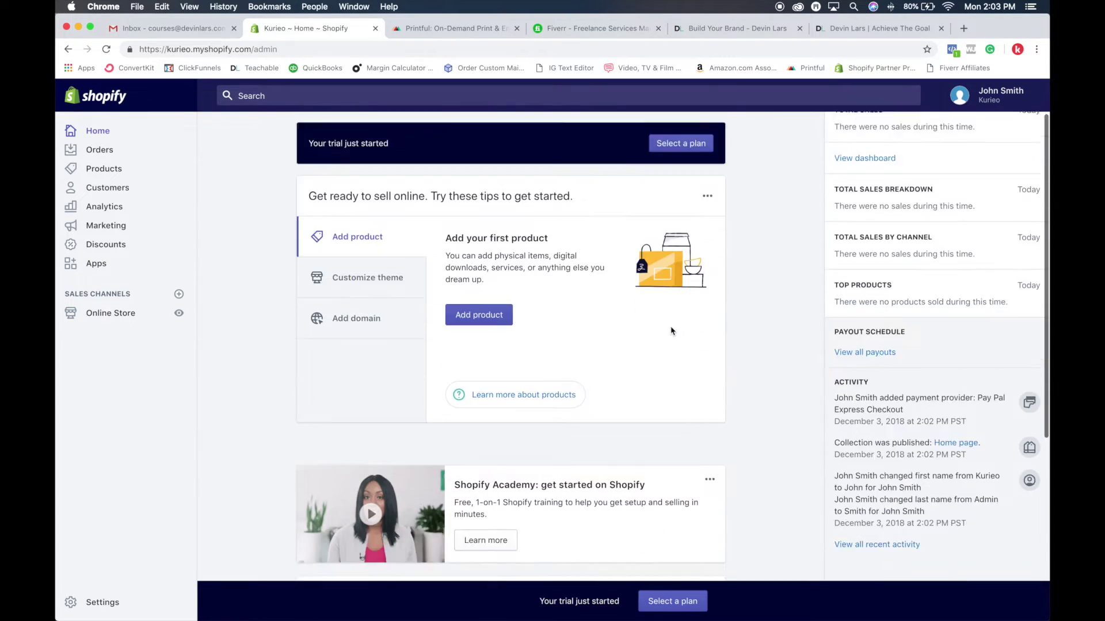
{"action": "scroll", "coordinate": [799, 320], "scroll_direction": "down", "scroll_amount": 3}
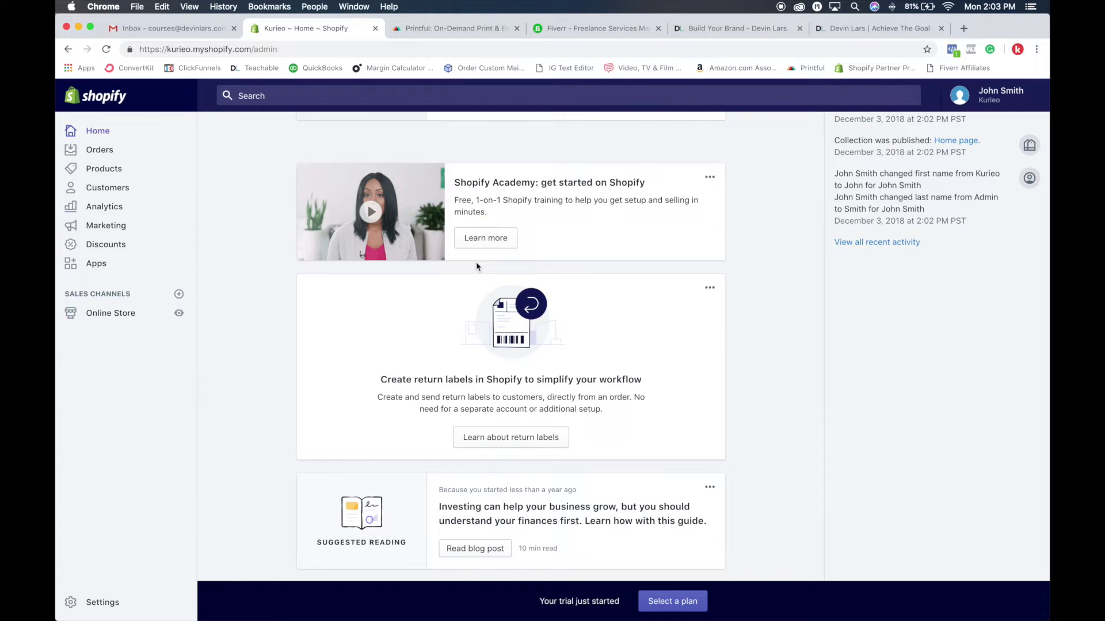
{"action": "scroll", "coordinate": [461, 264], "scroll_direction": "up", "scroll_amount": 5}
{"action": "scroll", "coordinate": [457, 263], "scroll_direction": "down", "scroll_amount": 5}
{"action": "scroll", "coordinate": [415, 330], "scroll_direction": "up", "scroll_amount": 7}
{"action": "scroll", "coordinate": [511, 397], "scroll_direction": "down", "scroll_amount": 5}
{"action": "scroll", "coordinate": [511, 397], "scroll_direction": "down", "scroll_amount": 3}
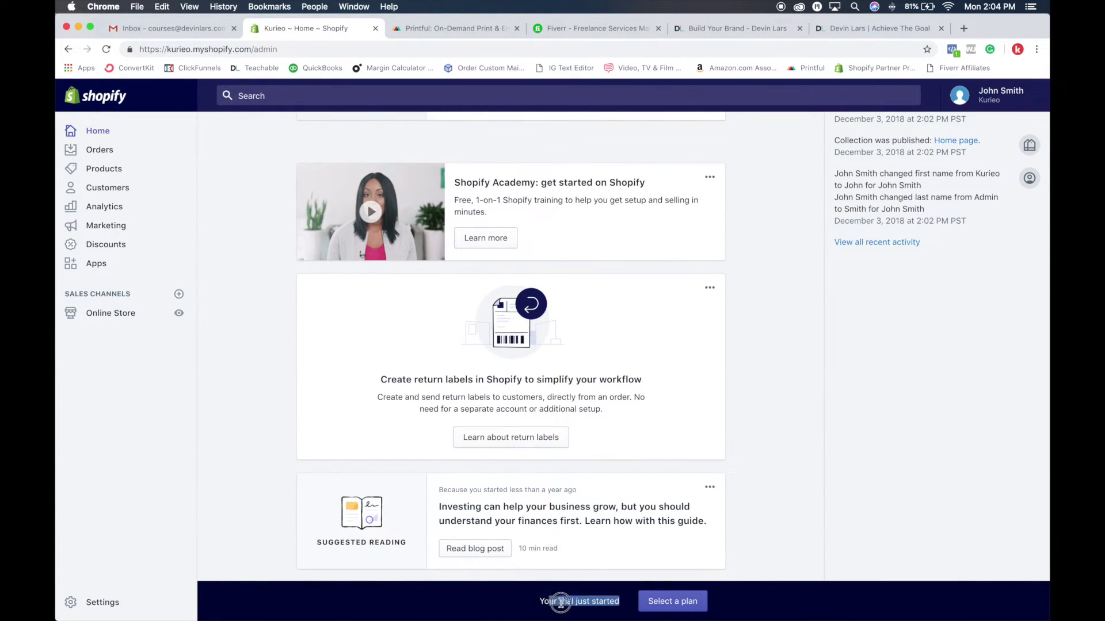
Open the plan selection page and review the plan cards, noting Basic at $29/month
{"action": "left_click", "coordinate": [538, 606]}
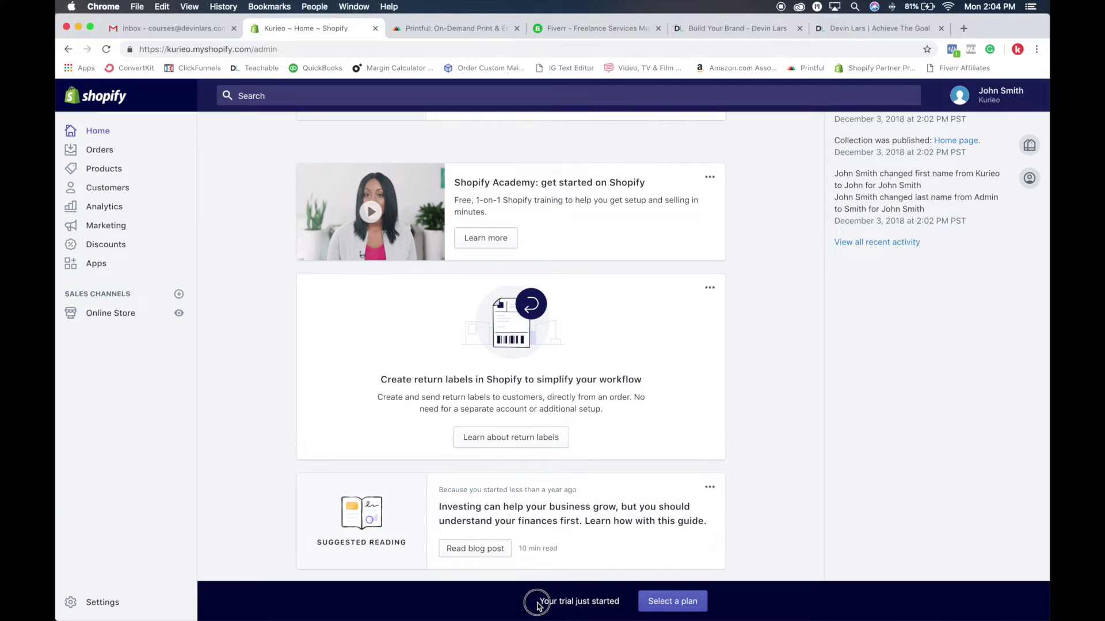
{"action": "left_click", "coordinate": [673, 602]}
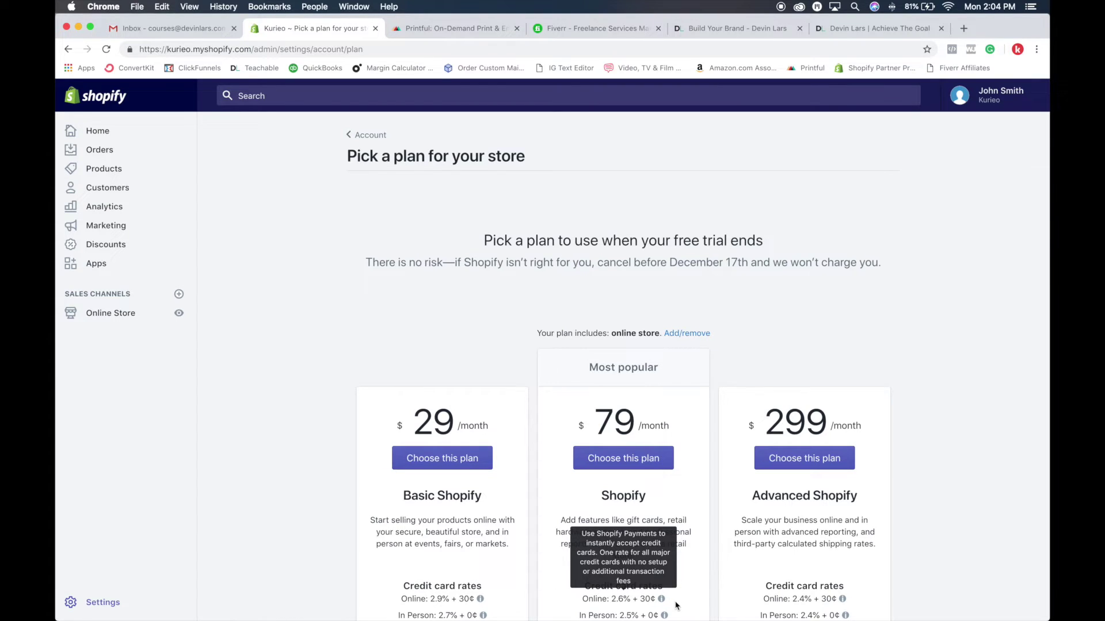
{"action": "scroll", "coordinate": [678, 598], "scroll_direction": "down", "scroll_amount": 5}
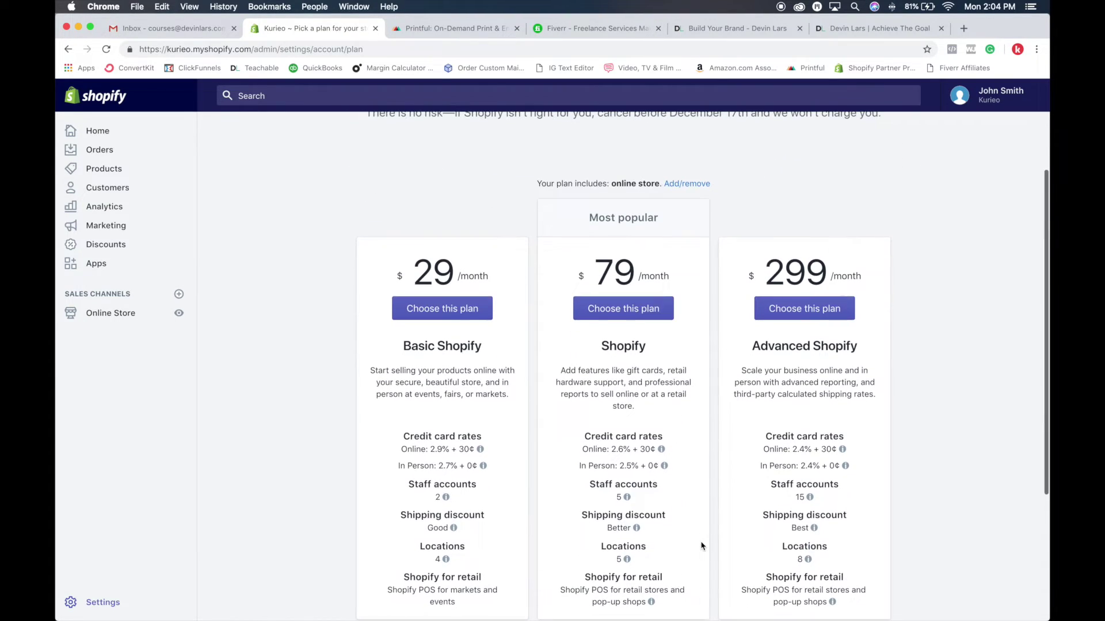
{"action": "scroll", "coordinate": [699, 545], "scroll_direction": "down", "scroll_amount": 3}
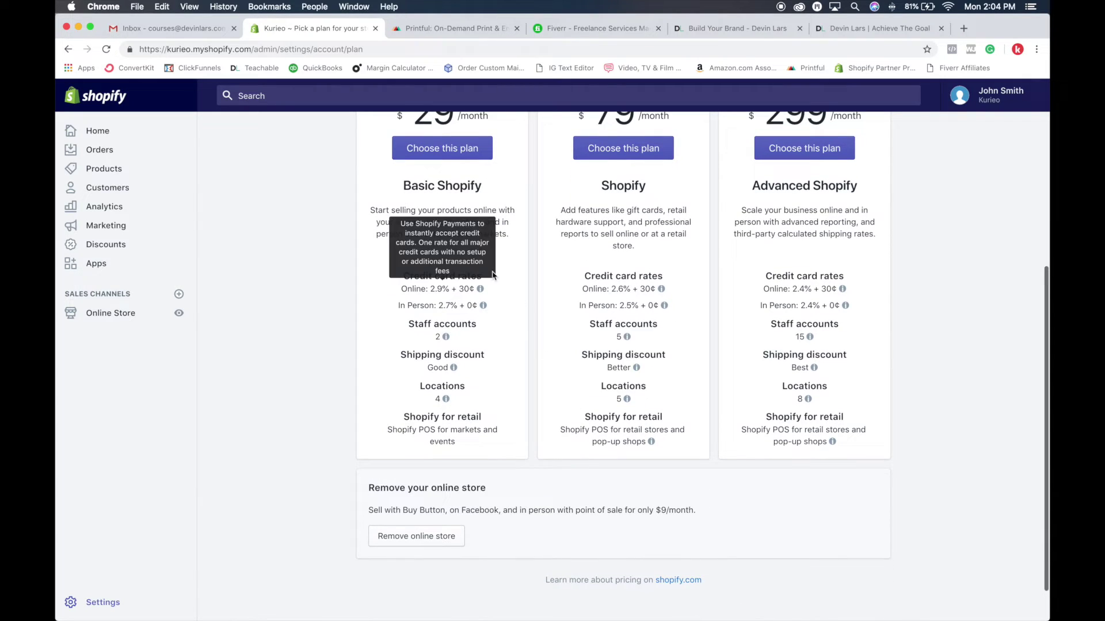
{"action": "scroll", "coordinate": [524, 398], "scroll_direction": "up", "scroll_amount": 5}
{"action": "left_click_drag", "start_coordinate": [398, 246], "coordinate": [487, 269]}
{"action": "left_click", "coordinate": [492, 263]}
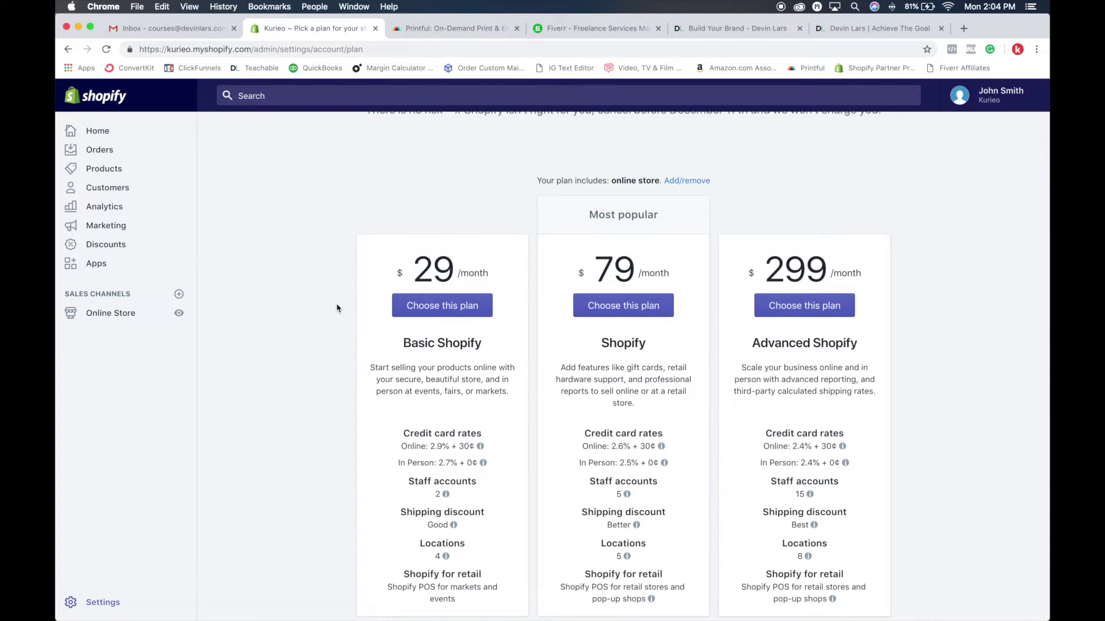
{"action": "scroll", "coordinate": [337, 309], "scroll_direction": "down", "scroll_amount": 1}
Return to the admin home page, then go to the Orders page
{"action": "left_click", "coordinate": [99, 132]}
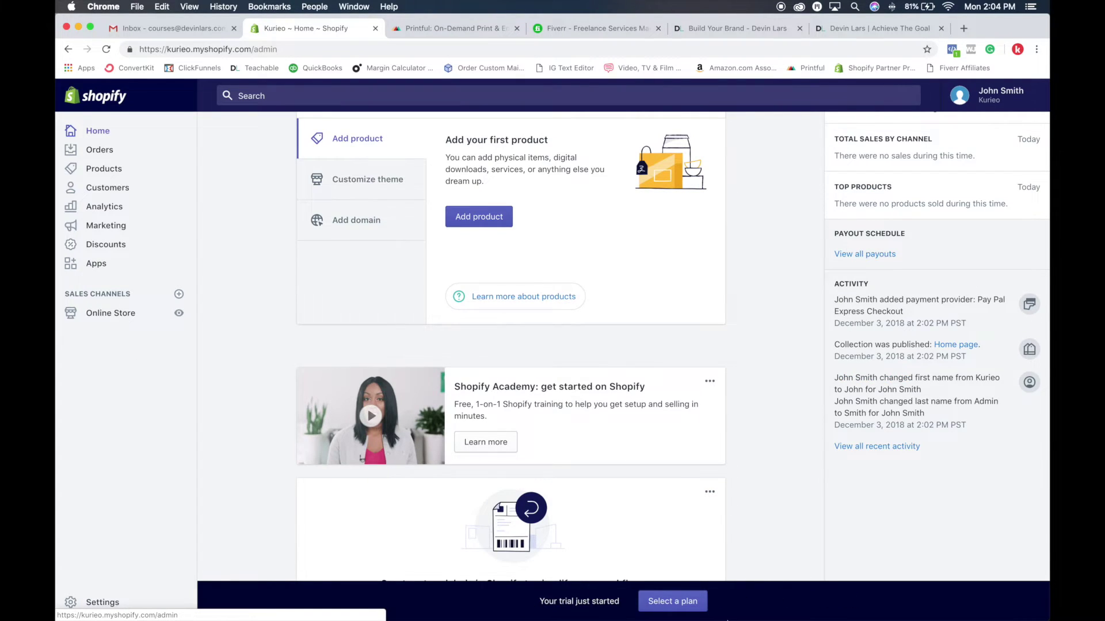
{"action": "mouse_move", "coordinate": [738, 610]}
{"action": "scroll", "coordinate": [516, 350], "scroll_direction": "up", "scroll_amount": 5}
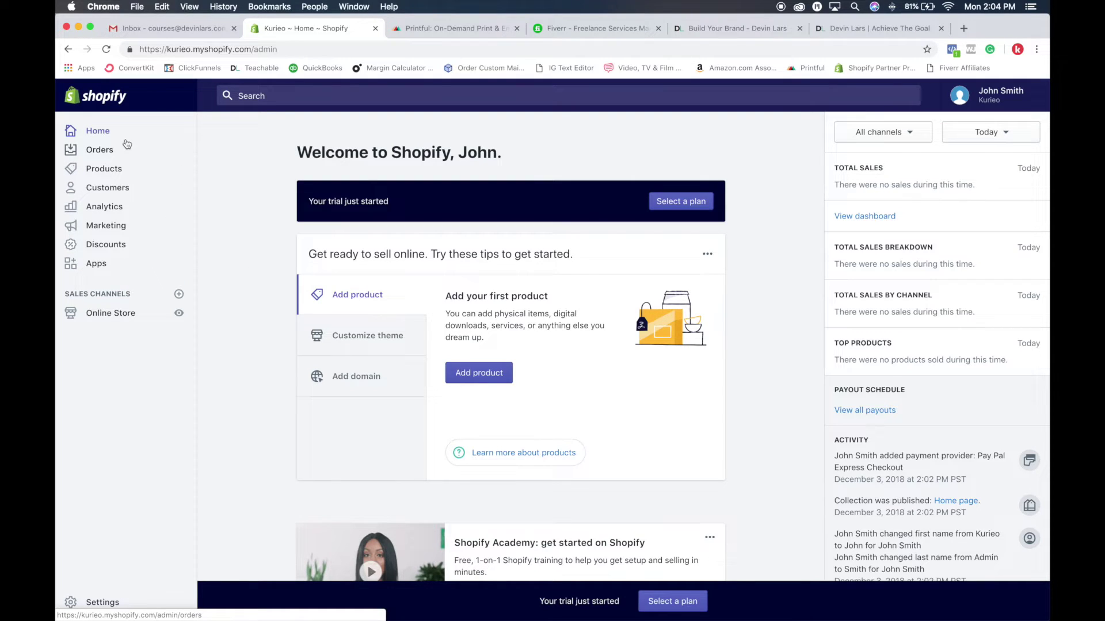
{"action": "left_click", "coordinate": [102, 153]}
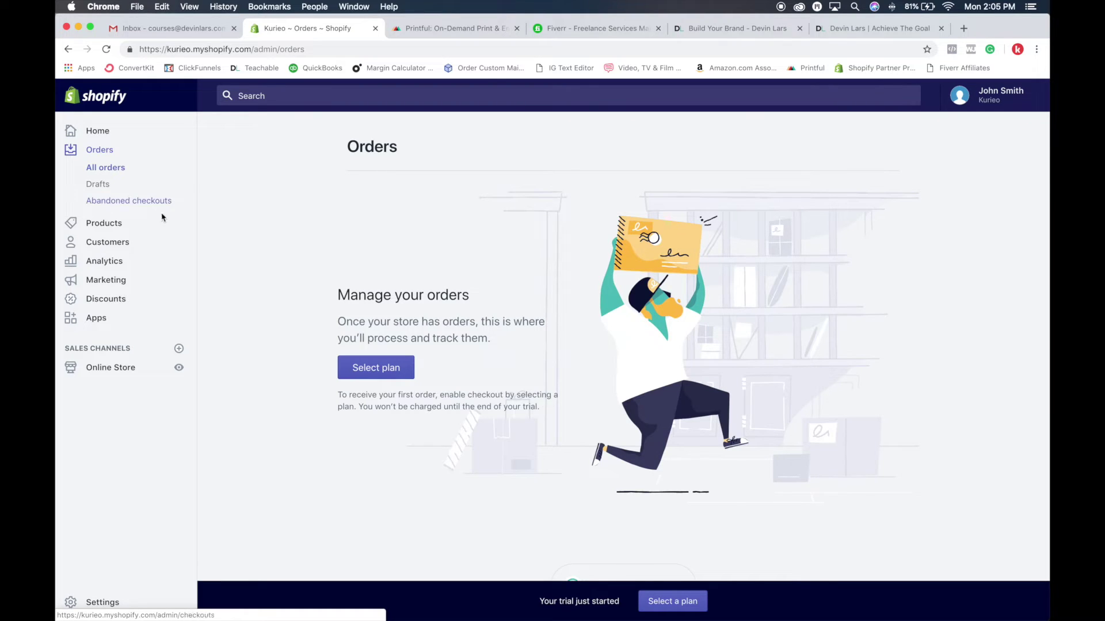
Open the empty Abandoned checkouts page under Orders
{"action": "left_click", "coordinate": [116, 202]}
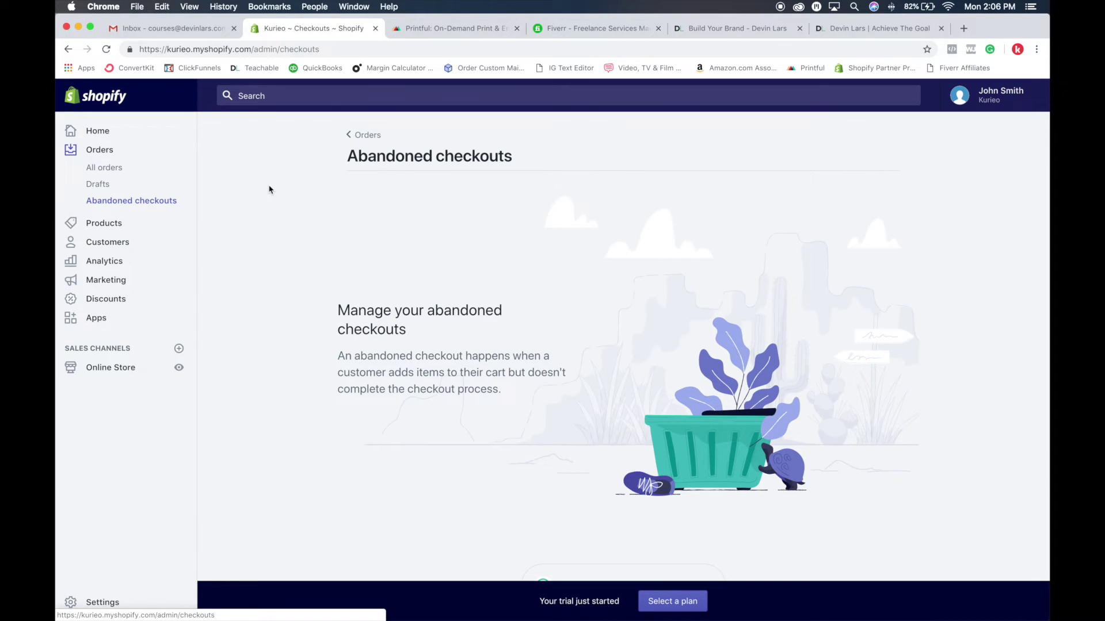
Open the Gift cards page under Products and read its plan upgrade notice
{"action": "left_click", "coordinate": [115, 224]}
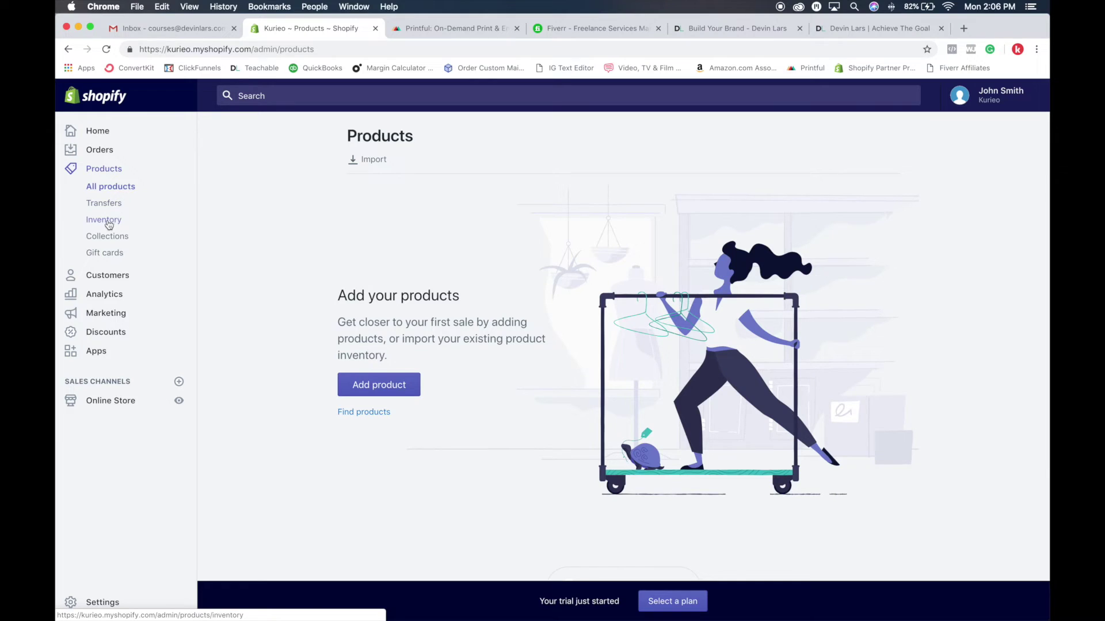
{"action": "left_click", "coordinate": [108, 257]}
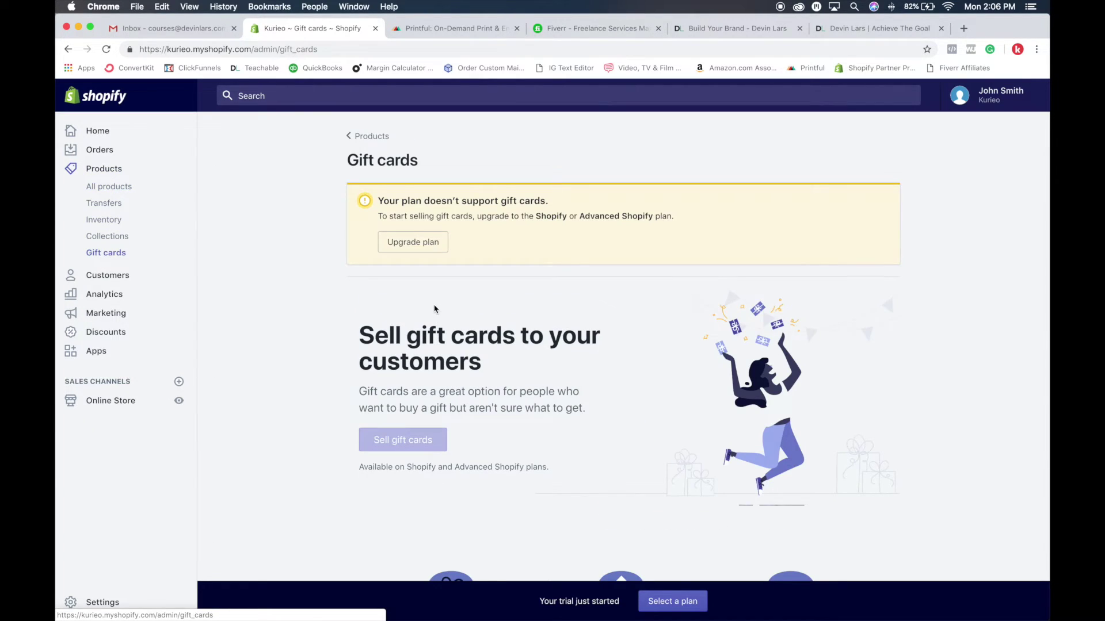
{"action": "scroll", "coordinate": [434, 309], "scroll_direction": "down", "scroll_amount": 5}
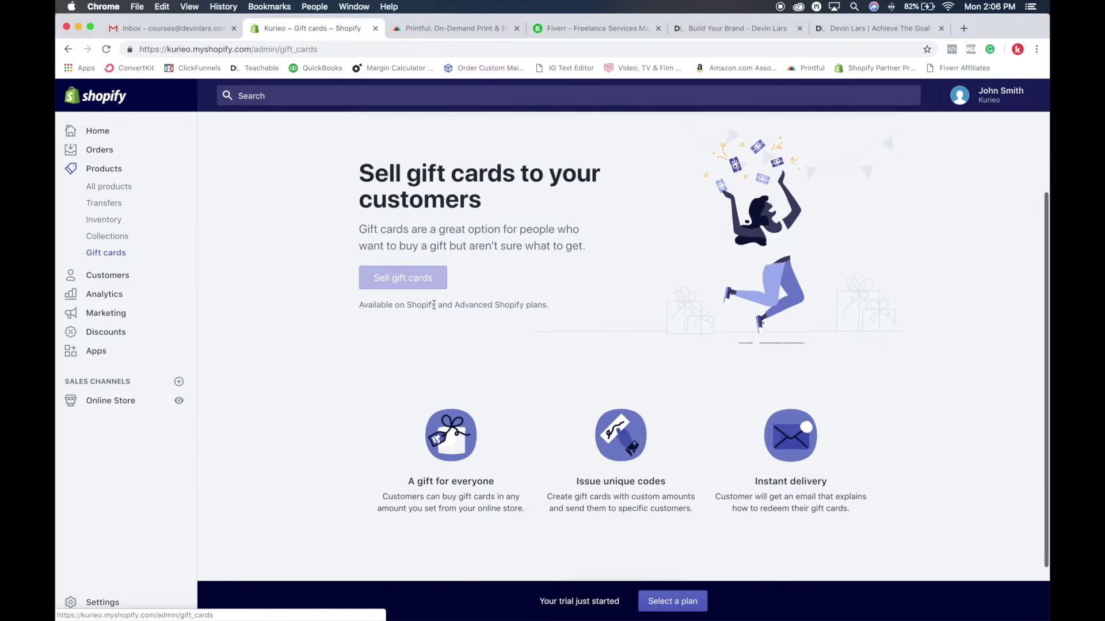
{"action": "scroll", "coordinate": [434, 306], "scroll_direction": "down", "scroll_amount": 3}
{"action": "scroll", "coordinate": [434, 308], "scroll_direction": "up", "scroll_amount": 8}
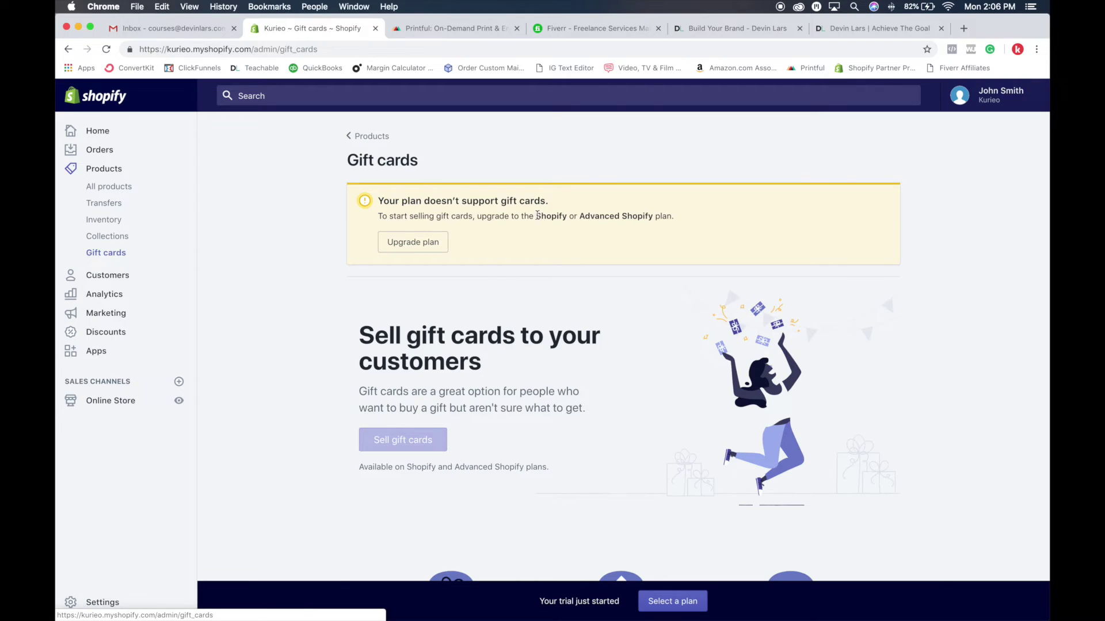
Highlight the plan names that support gift cards, then move to the Customers page
{"action": "double_click", "coordinate": [547, 216]}
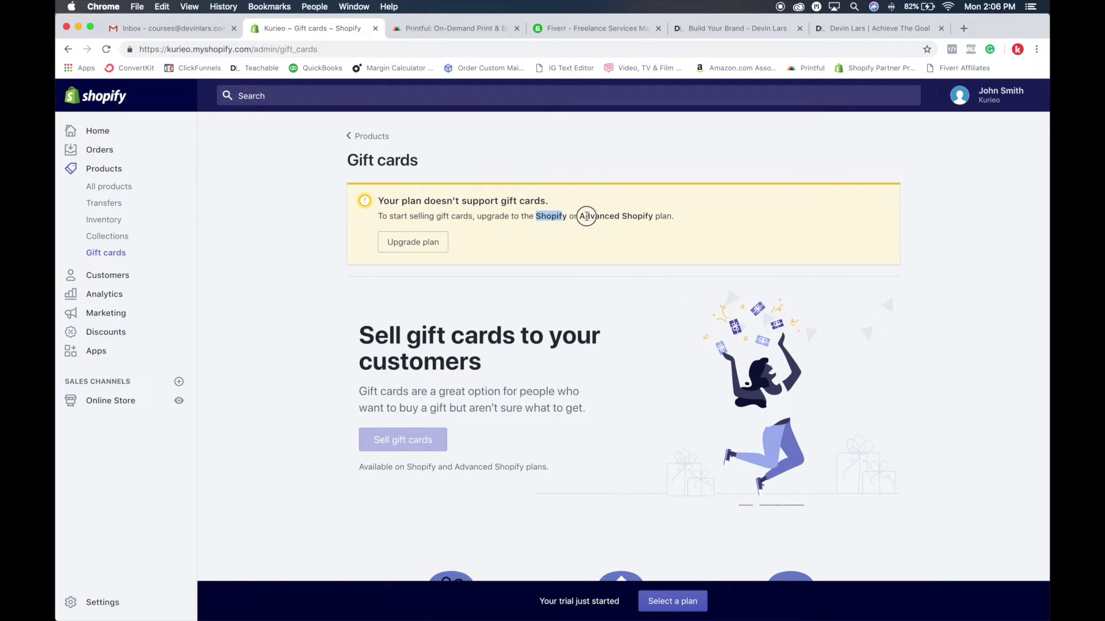
{"action": "left_click_drag", "start_coordinate": [587, 216], "coordinate": [669, 221]}
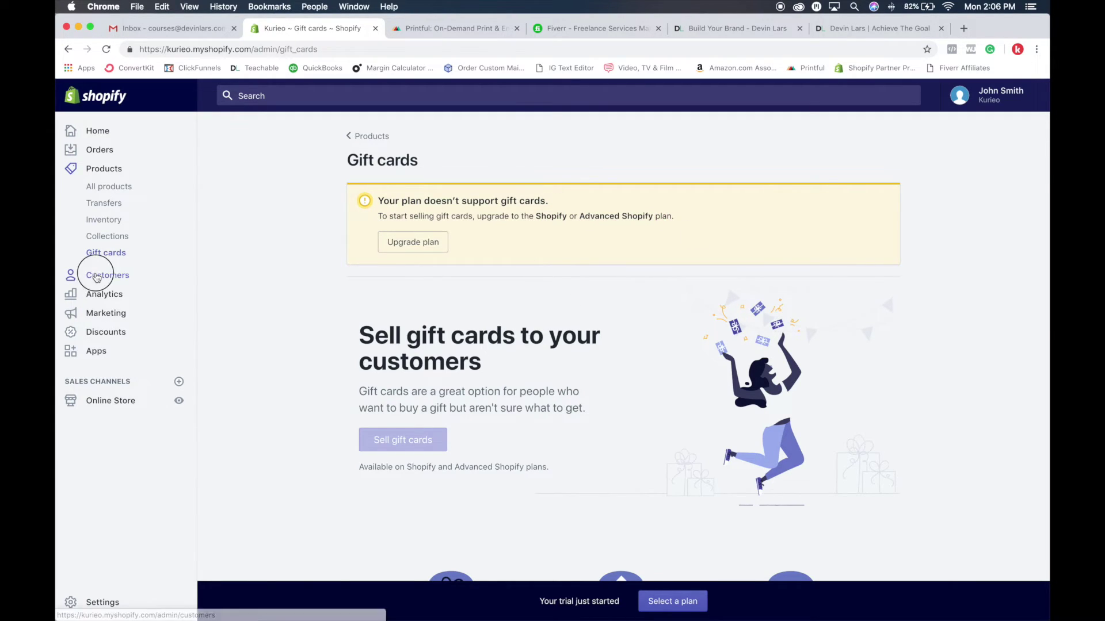
{"action": "left_click", "coordinate": [117, 275]}
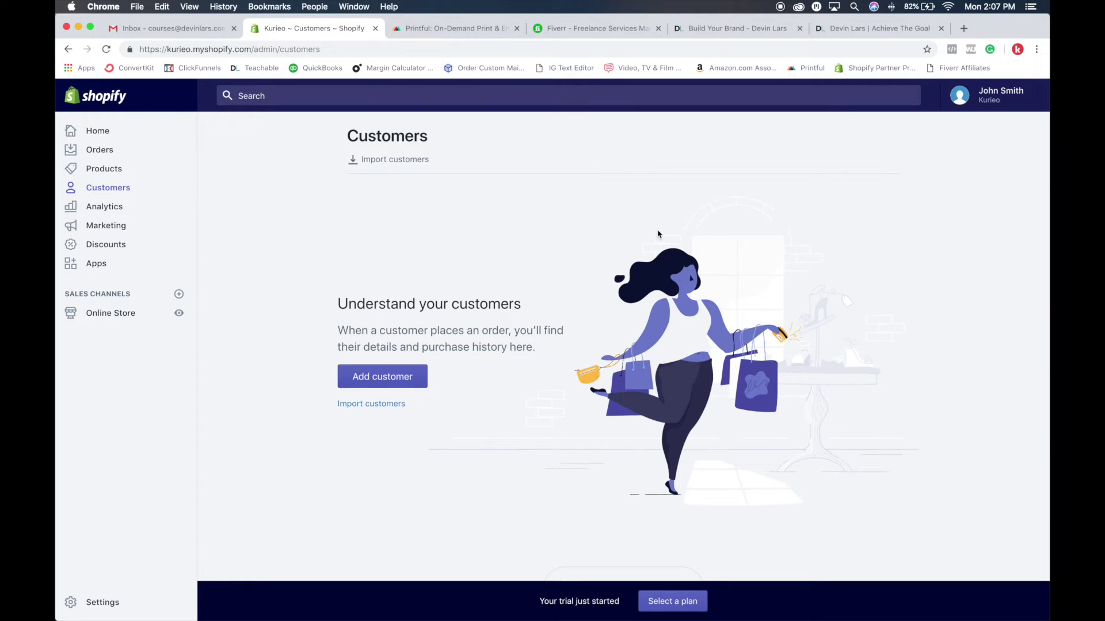
Open the Analytics Overview dashboard from the empty Customers page
{"action": "left_click", "coordinate": [116, 210]}
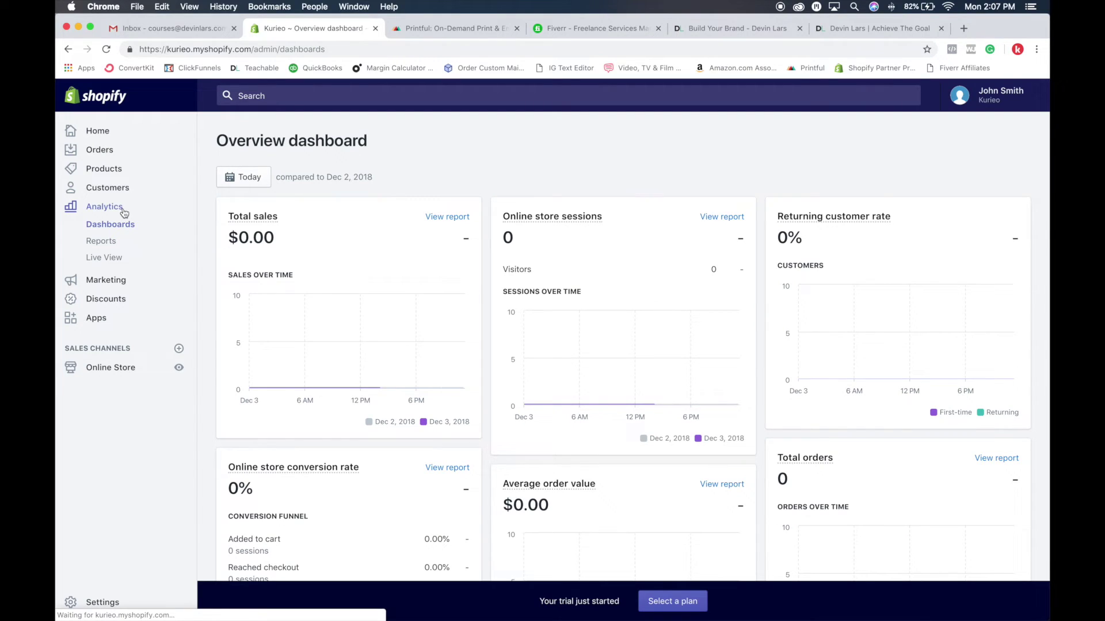
Set the Overview dashboard's date range to Last 30 days
{"action": "scroll", "coordinate": [679, 250], "scroll_direction": "down", "scroll_amount": 4}
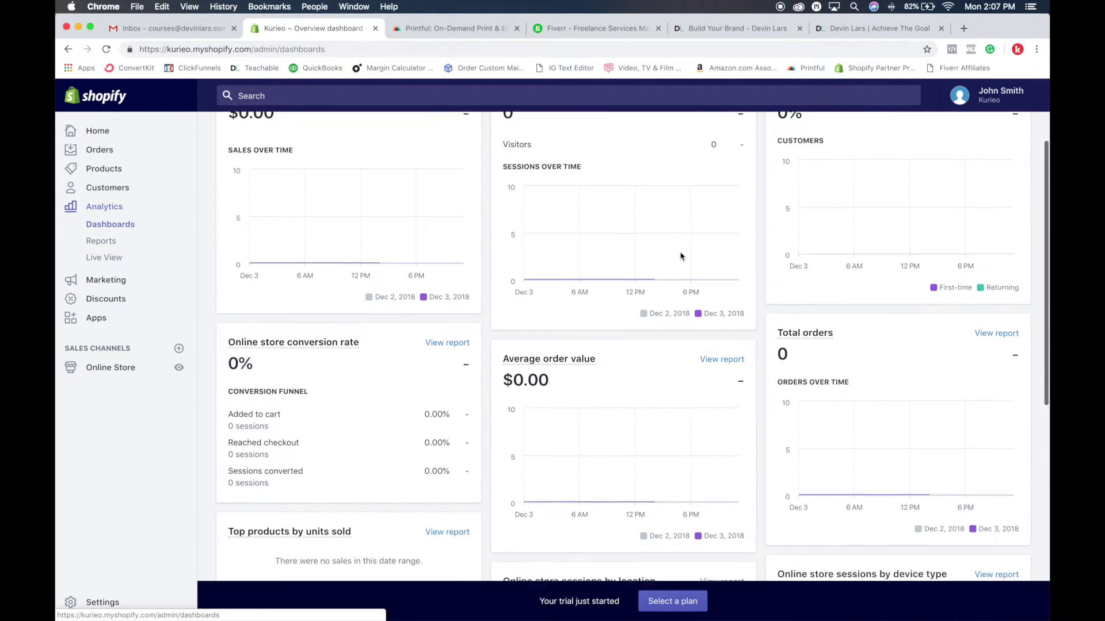
{"action": "scroll", "coordinate": [681, 256], "scroll_direction": "down", "scroll_amount": 8}
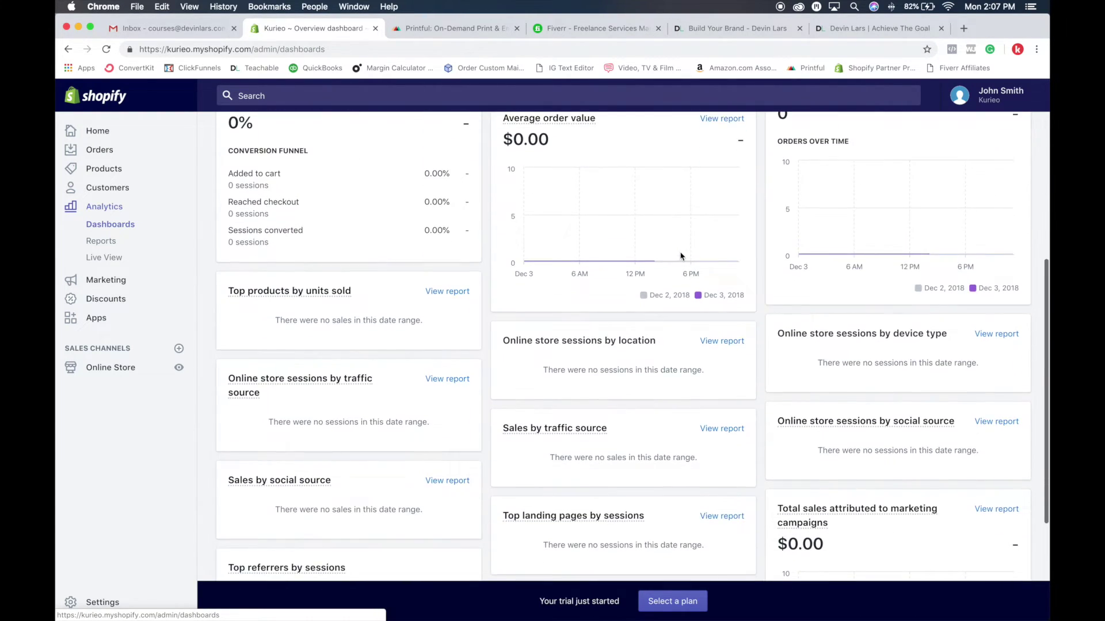
{"action": "scroll", "coordinate": [680, 256], "scroll_direction": "down", "scroll_amount": 7}
{"action": "scroll", "coordinate": [680, 256], "scroll_direction": "up", "scroll_amount": 11}
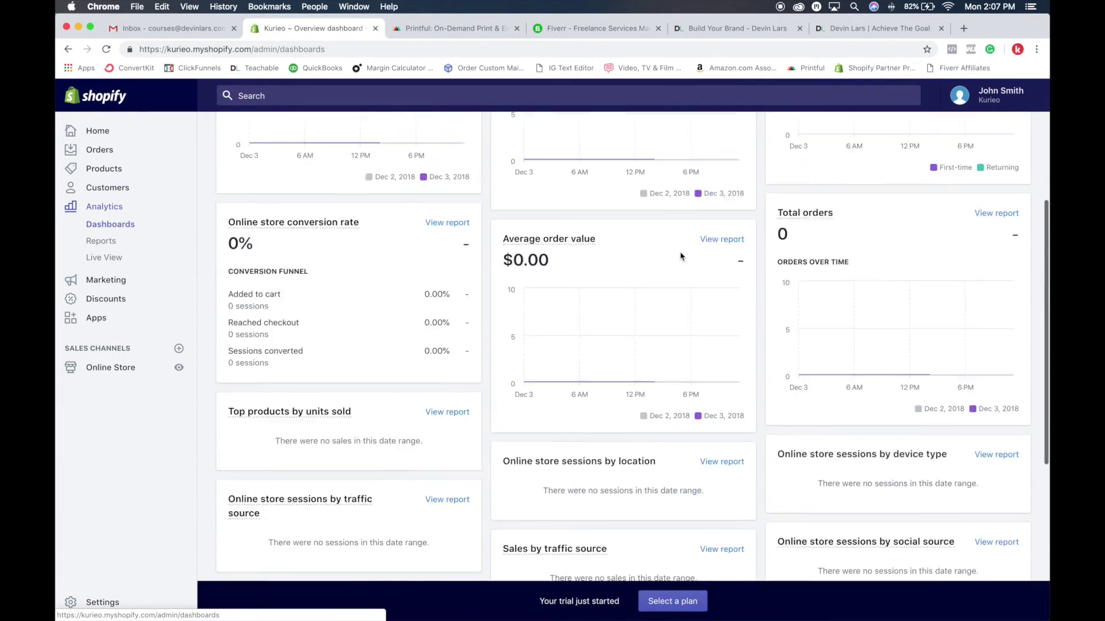
{"action": "scroll", "coordinate": [681, 256], "scroll_direction": "up", "scroll_amount": 8}
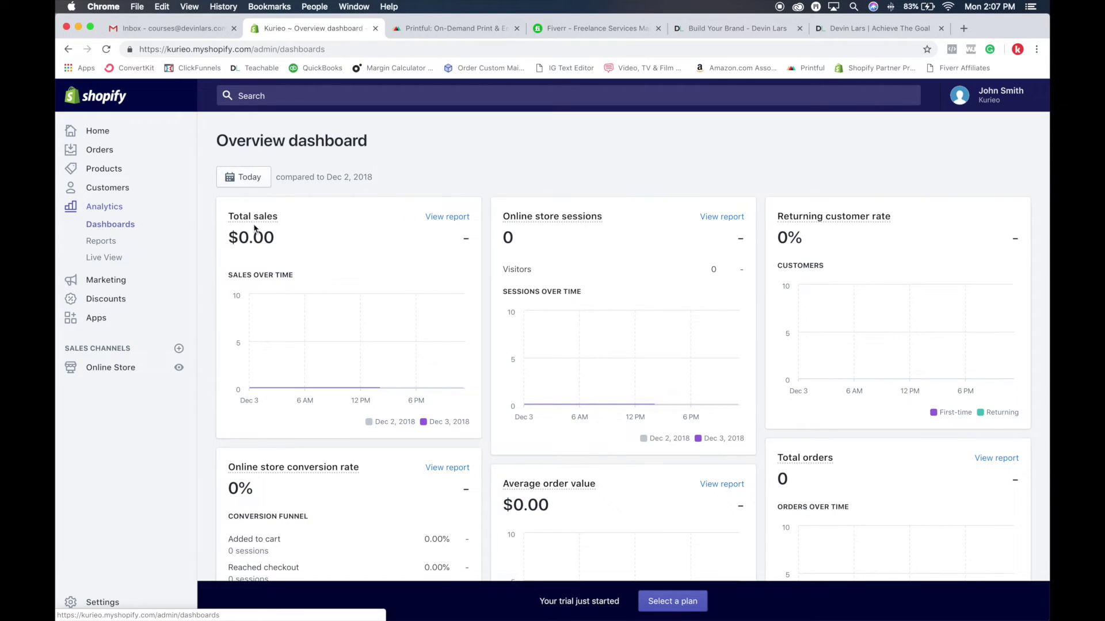
{"action": "mouse_move", "coordinate": [311, 353]}
{"action": "left_click", "coordinate": [248, 177]}
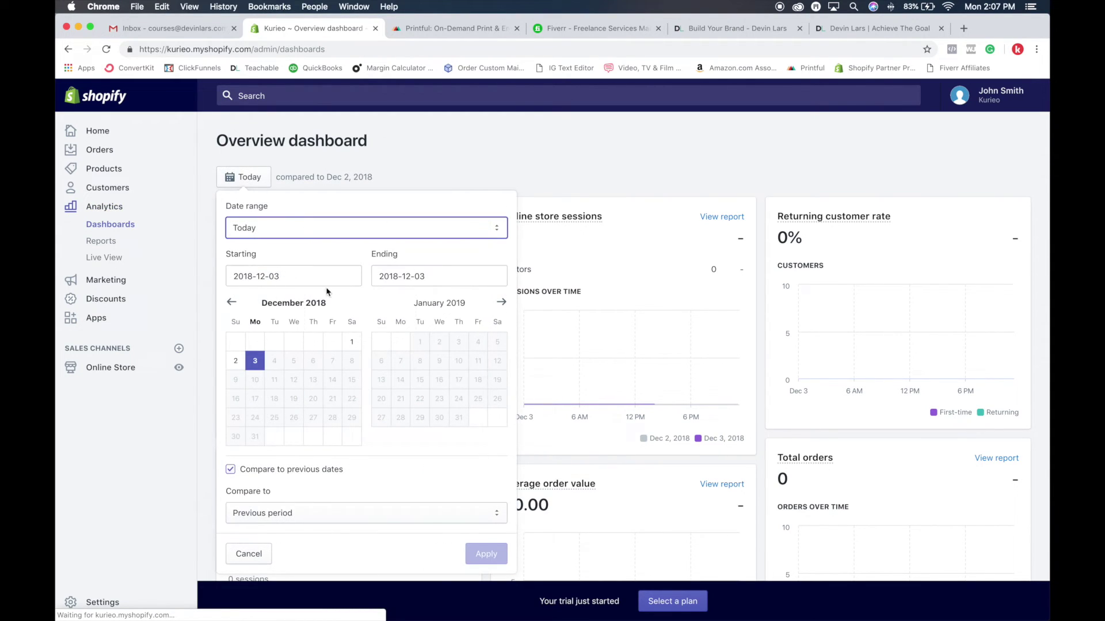
{"action": "left_click", "coordinate": [306, 275]}
{"action": "left_click", "coordinate": [345, 228]}
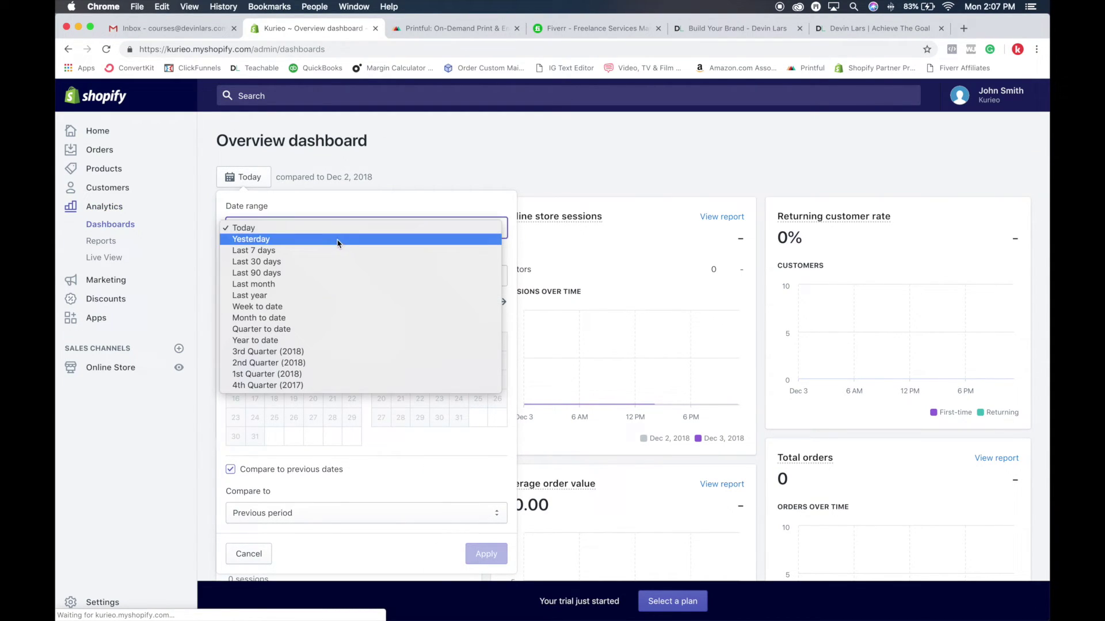
{"action": "left_click", "coordinate": [338, 267]}
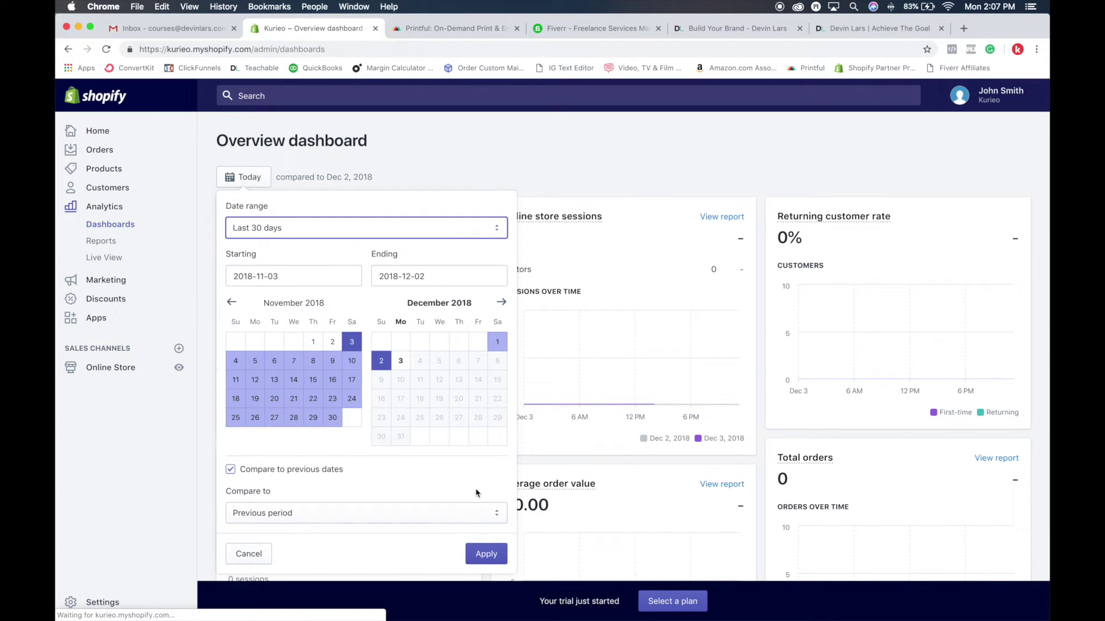
{"action": "left_click", "coordinate": [486, 554]}
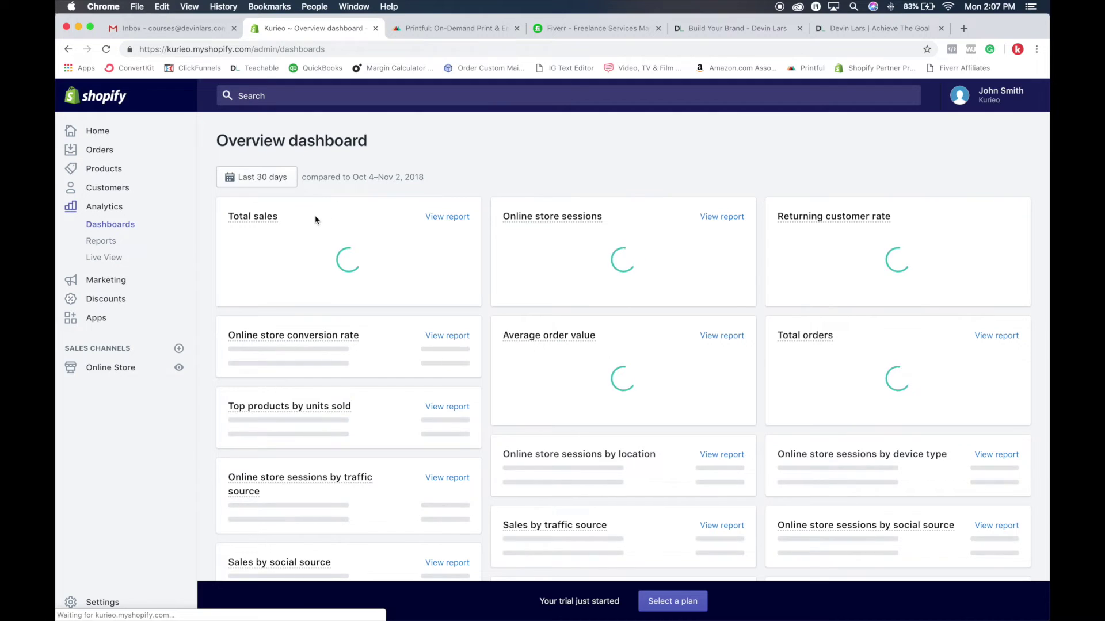
Keep Previous period as the comparison, then open the Analytics Reports
{"action": "left_click", "coordinate": [273, 183]}
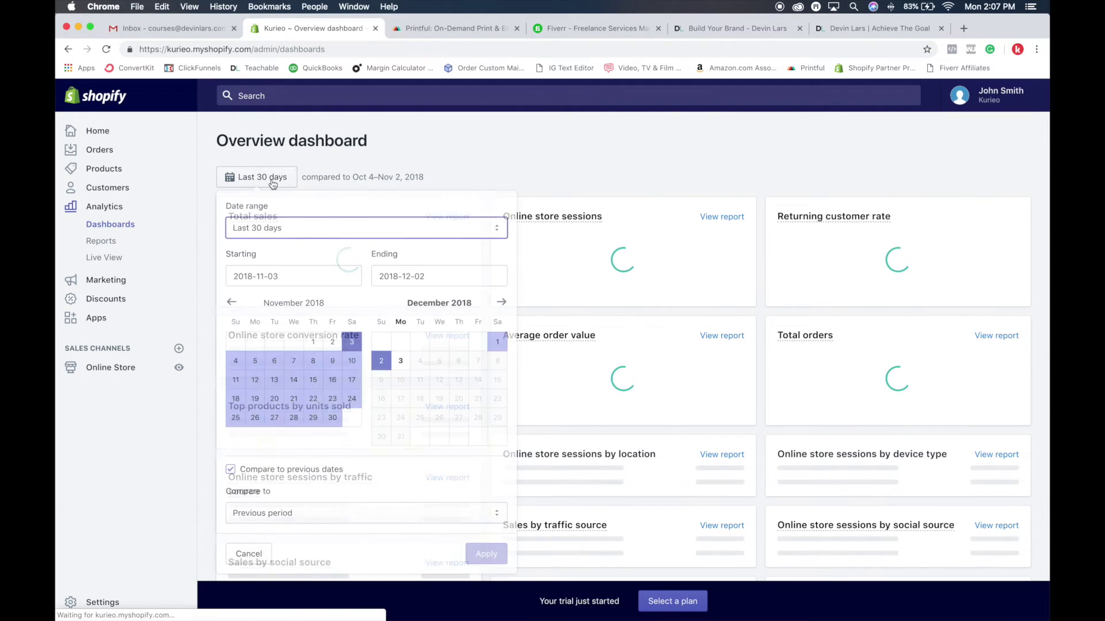
{"action": "left_click", "coordinate": [296, 520]}
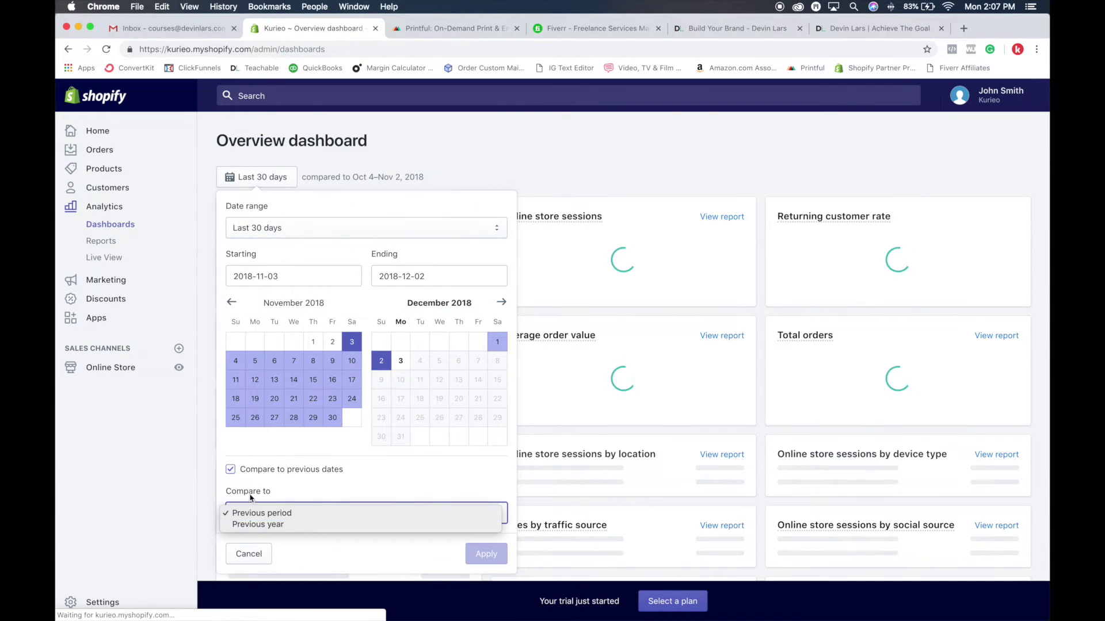
{"action": "left_click", "coordinate": [262, 556]}
{"action": "left_click", "coordinate": [450, 188]}
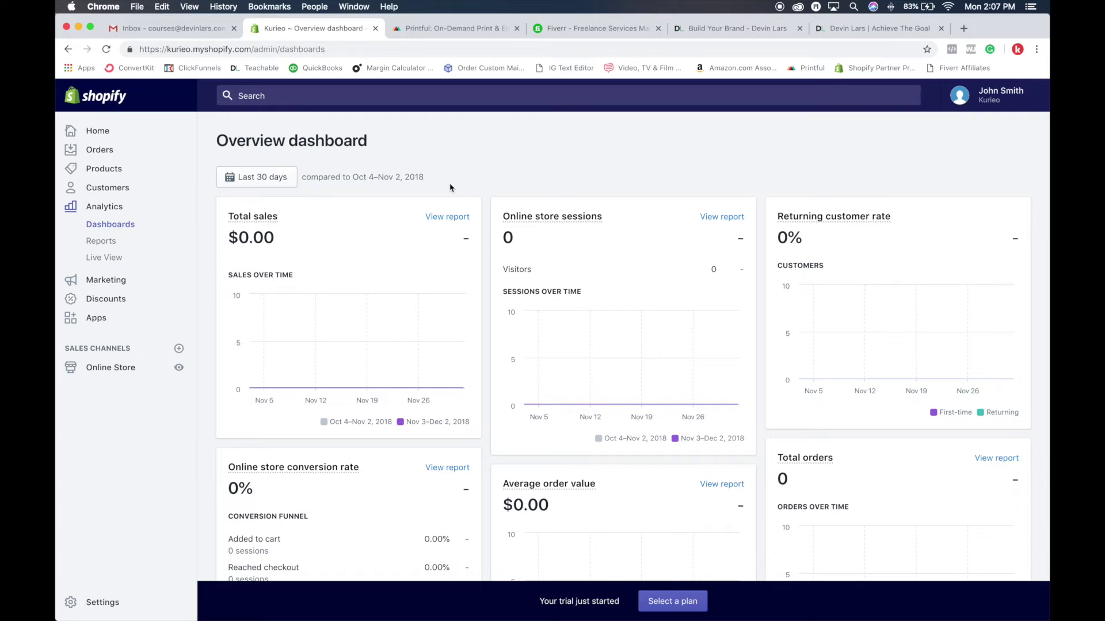
{"action": "left_click", "coordinate": [96, 240]}
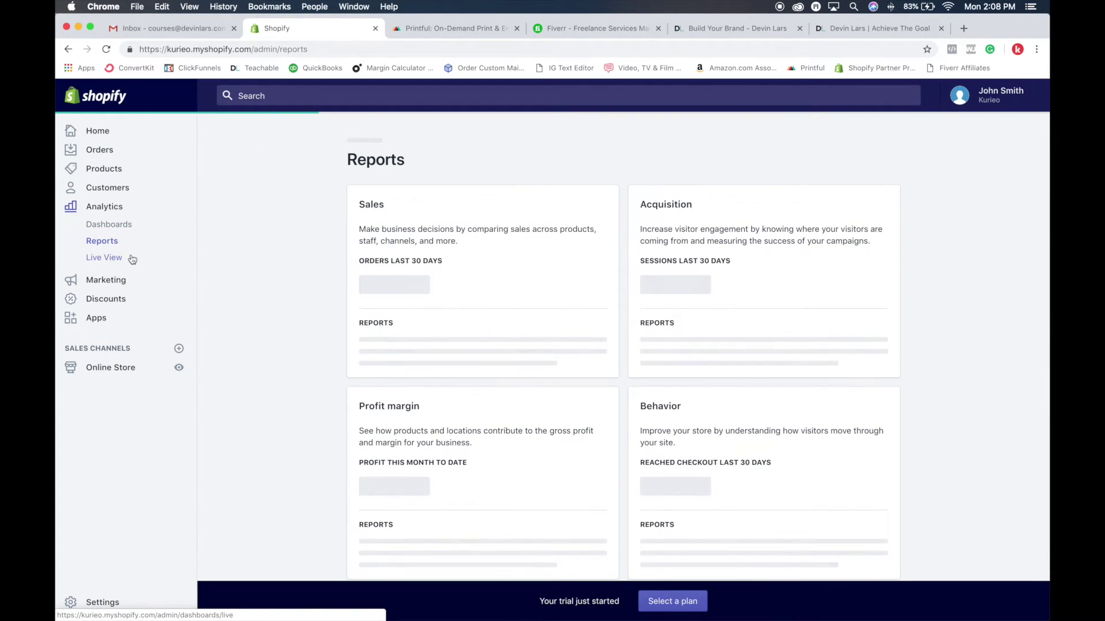
Check the empty Sales by product report, then switch to the Live View dashboard
{"action": "scroll", "coordinate": [493, 299], "scroll_direction": "down", "scroll_amount": 3}
{"action": "scroll", "coordinate": [493, 298], "scroll_direction": "down", "scroll_amount": 2}
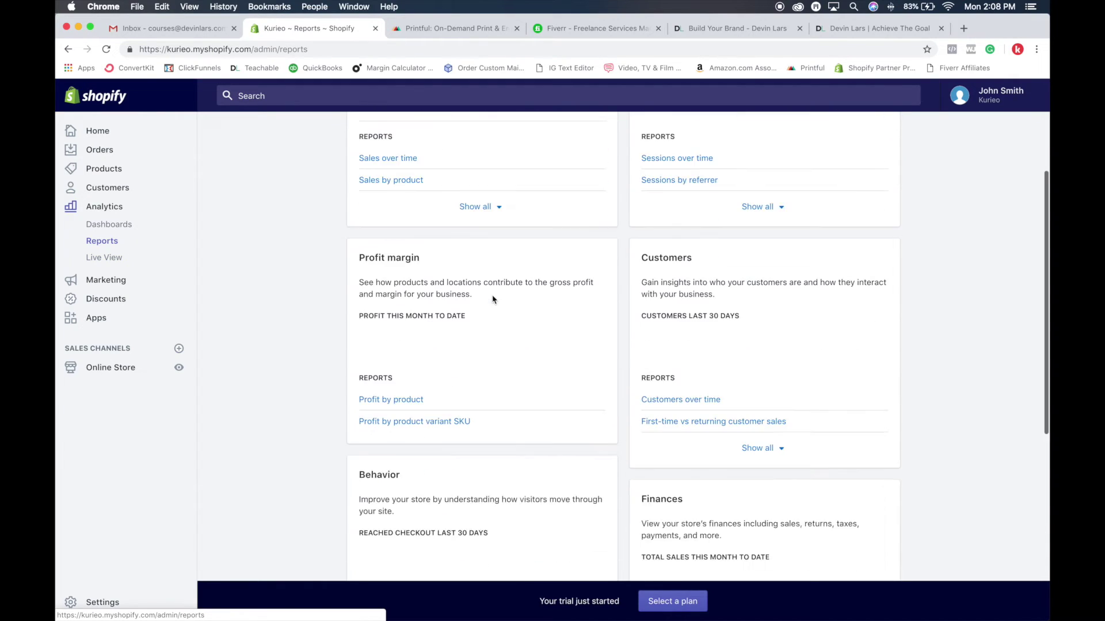
{"action": "scroll", "coordinate": [493, 302], "scroll_direction": "up", "scroll_amount": 4}
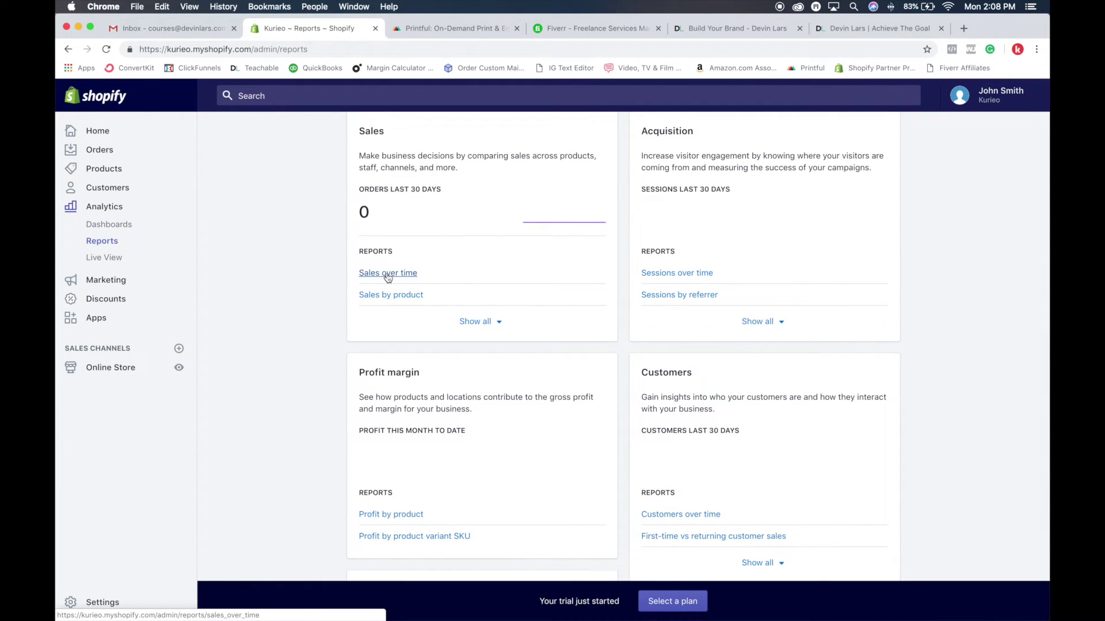
{"action": "left_click", "coordinate": [403, 295]}
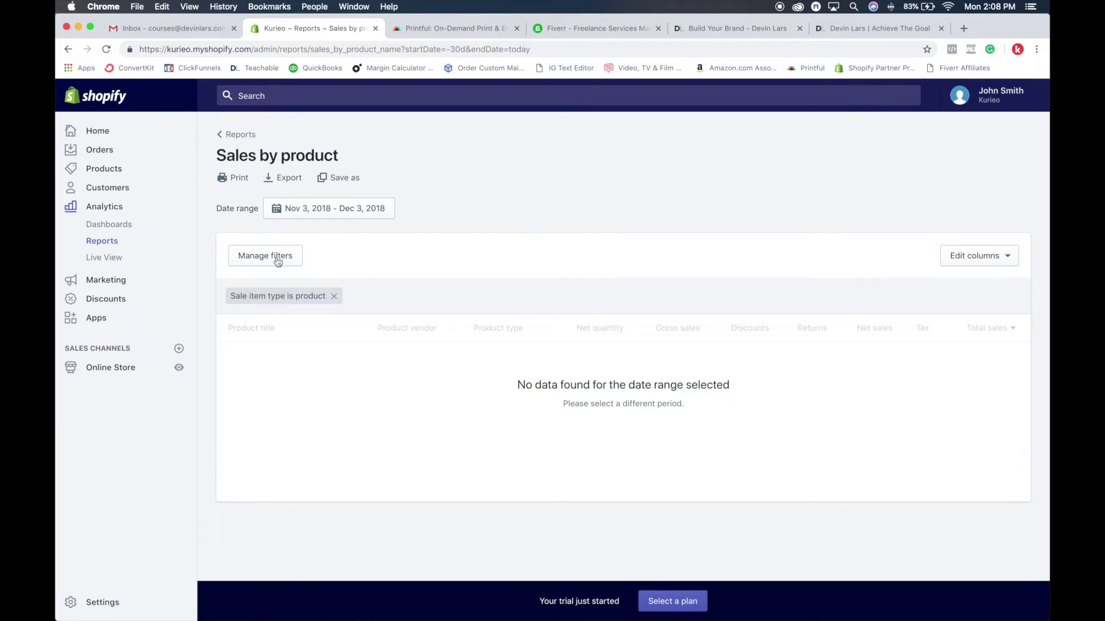
{"action": "left_click", "coordinate": [104, 259]}
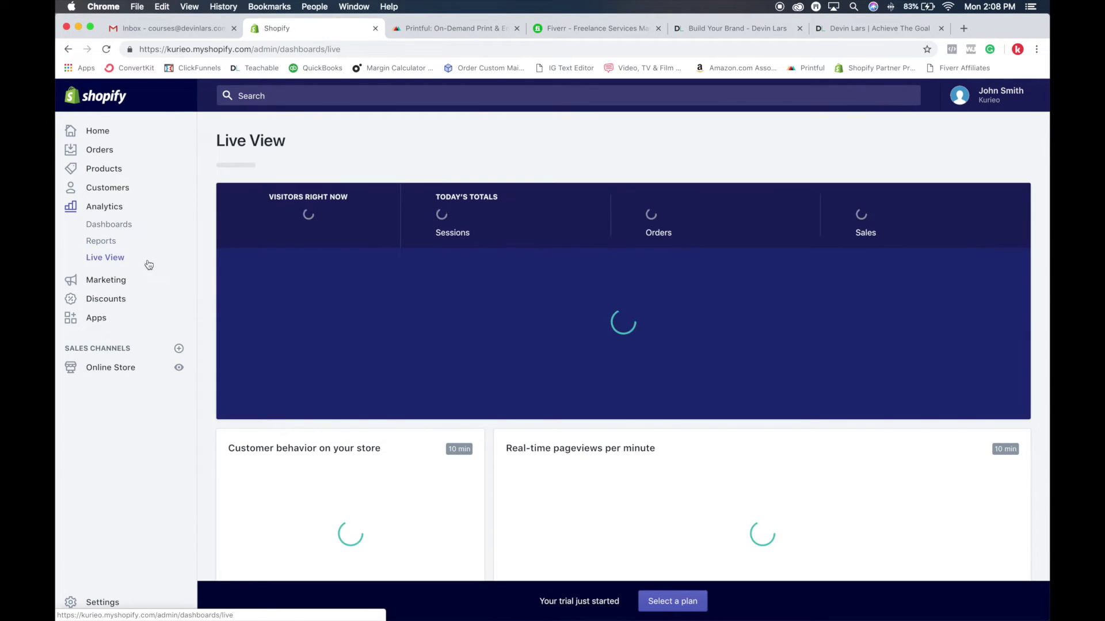
Zoom the Live View map out one level to show North America through Africa, then go to Marketing
{"action": "scroll", "coordinate": [584, 250], "scroll_direction": "down", "scroll_amount": 2}
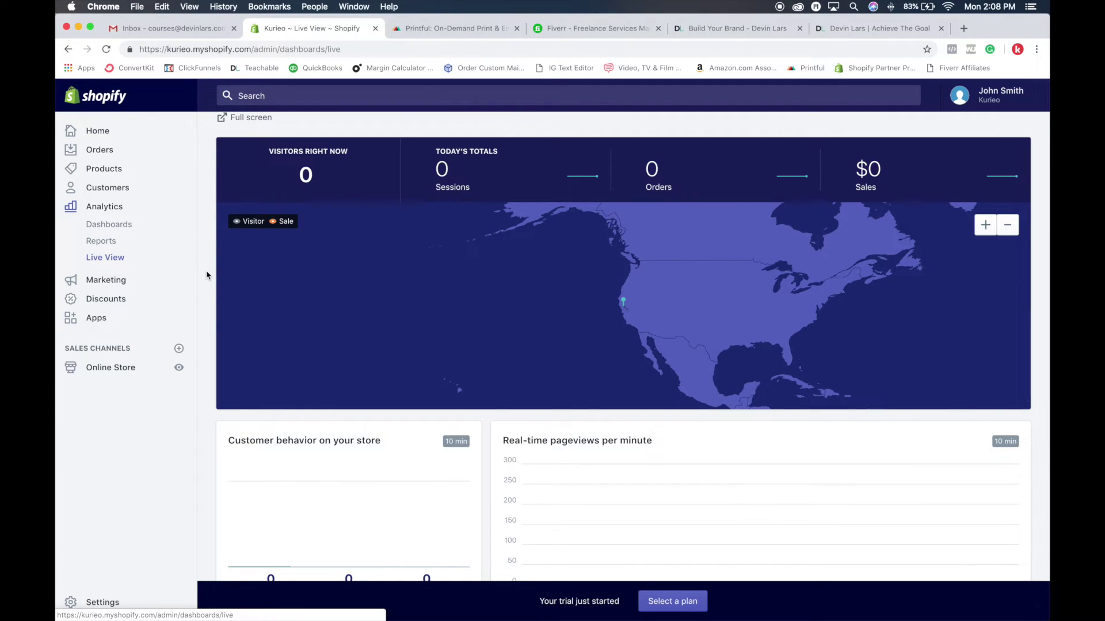
{"action": "left_click", "coordinate": [1008, 224]}
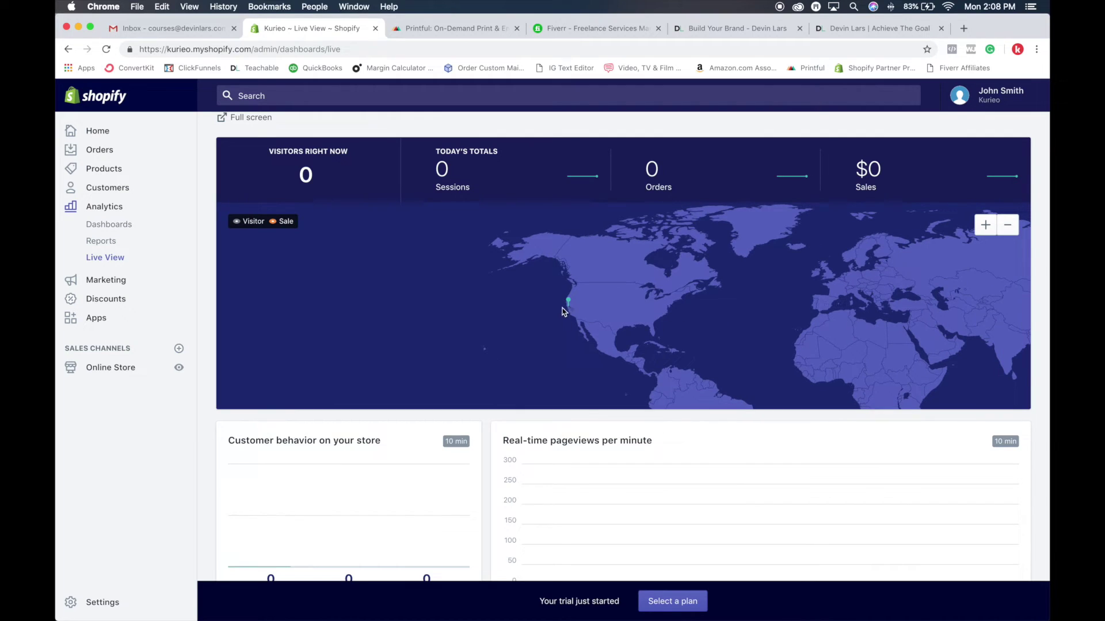
{"action": "mouse_move", "coordinate": [569, 304]}
{"action": "scroll", "coordinate": [563, 463], "scroll_direction": "down", "scroll_amount": 3}
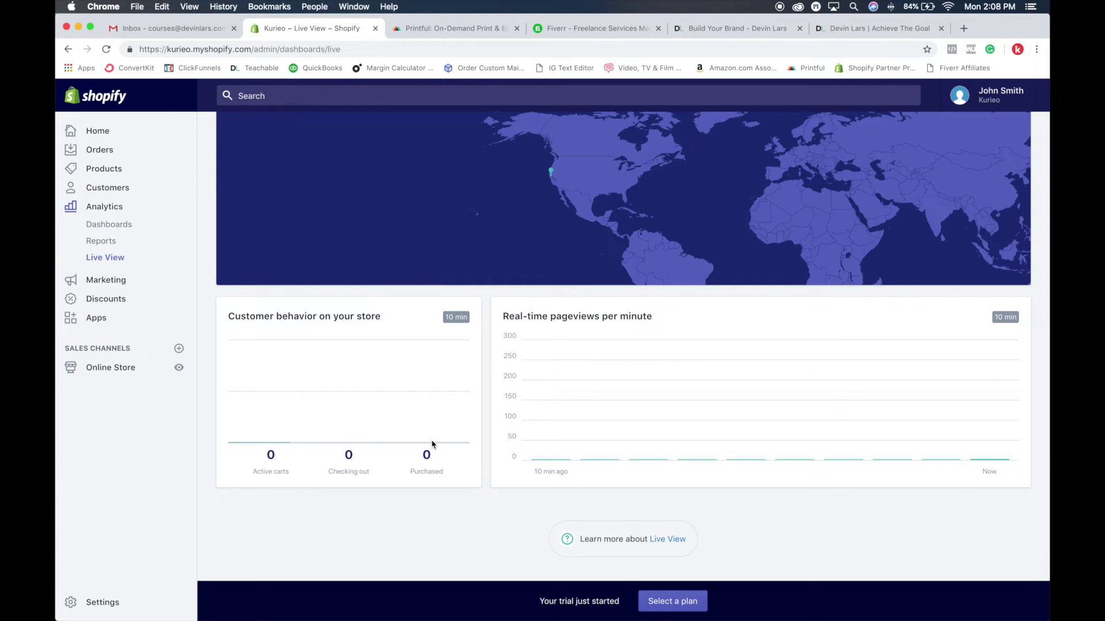
{"action": "scroll", "coordinate": [431, 445], "scroll_direction": "up", "scroll_amount": 3}
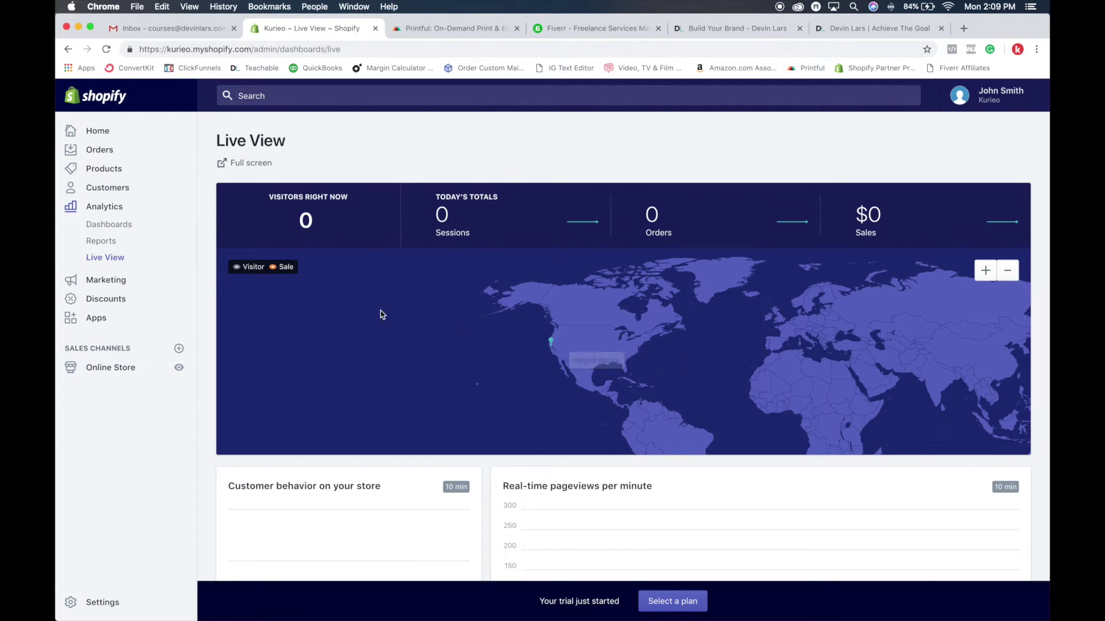
{"action": "left_click", "coordinate": [108, 284]}
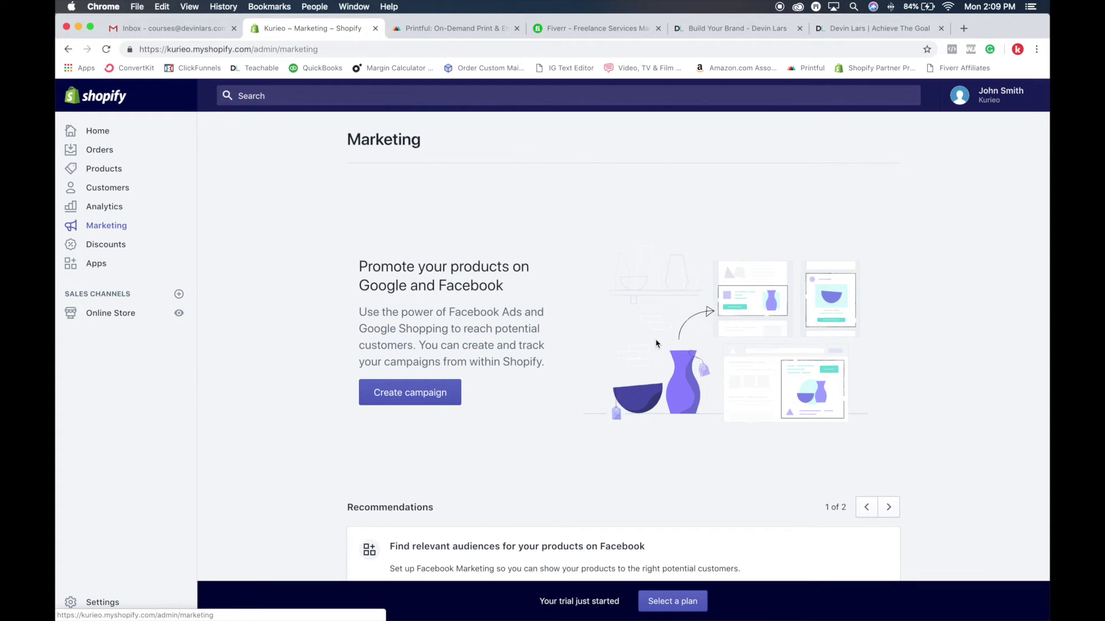
Move from the Marketing page to the empty Discounts page
{"action": "left_click", "coordinate": [106, 245]}
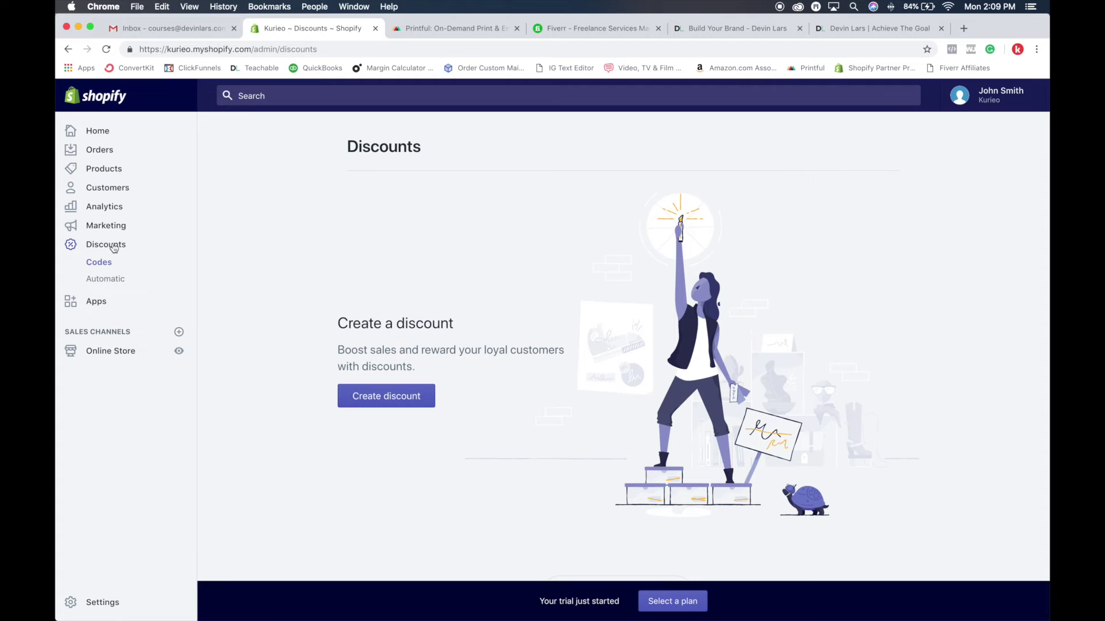
Start a new Percentage discount code that requires a minimum purchase amount
{"action": "left_click", "coordinate": [404, 404]}
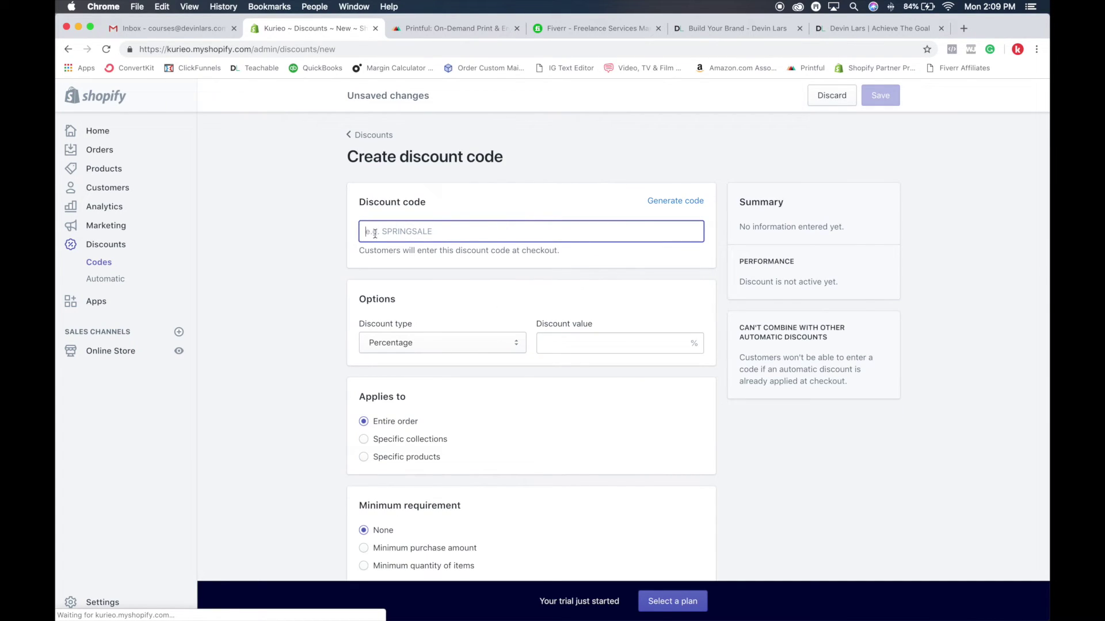
{"action": "left_click", "coordinate": [452, 345]}
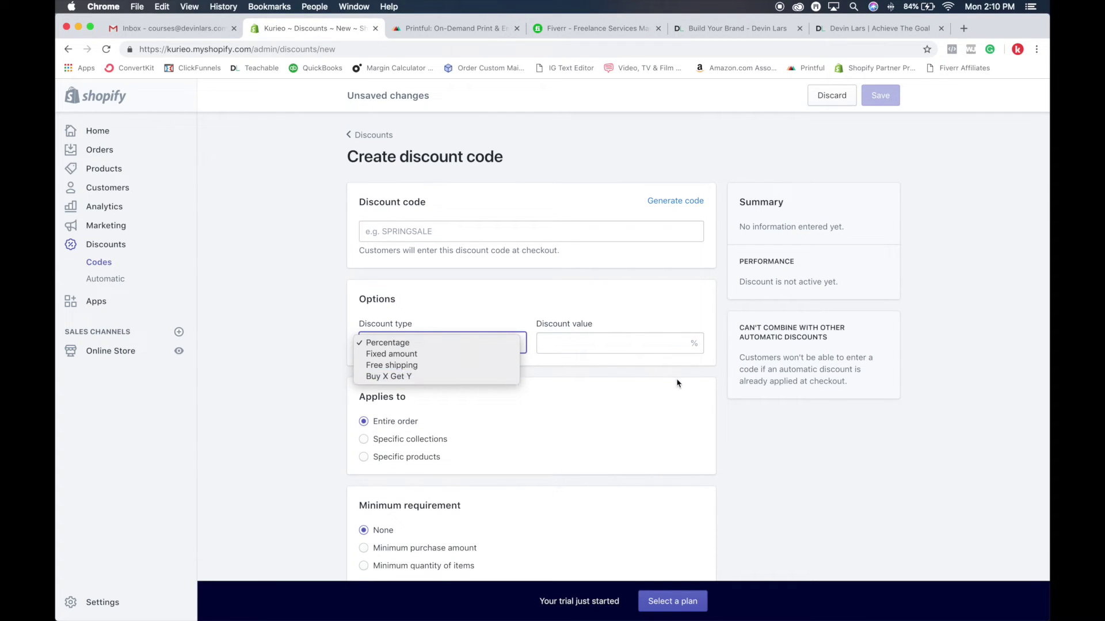
{"action": "left_click", "coordinate": [615, 344]}
{"action": "scroll", "coordinate": [556, 341], "scroll_direction": "down", "scroll_amount": 5}
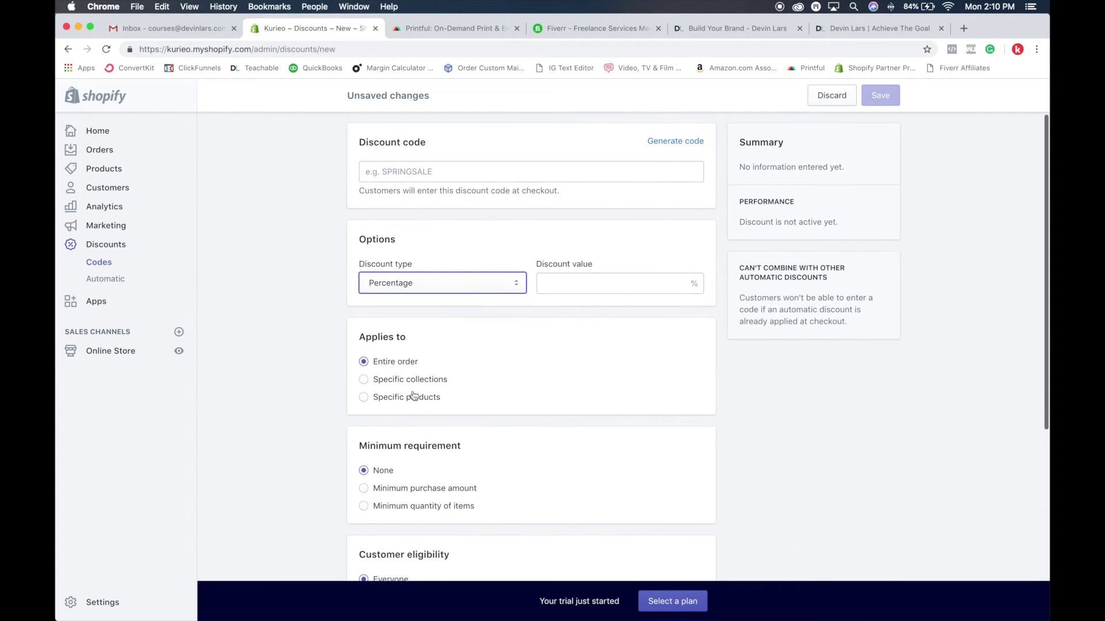
{"action": "scroll", "coordinate": [384, 312], "scroll_direction": "down", "scroll_amount": 4}
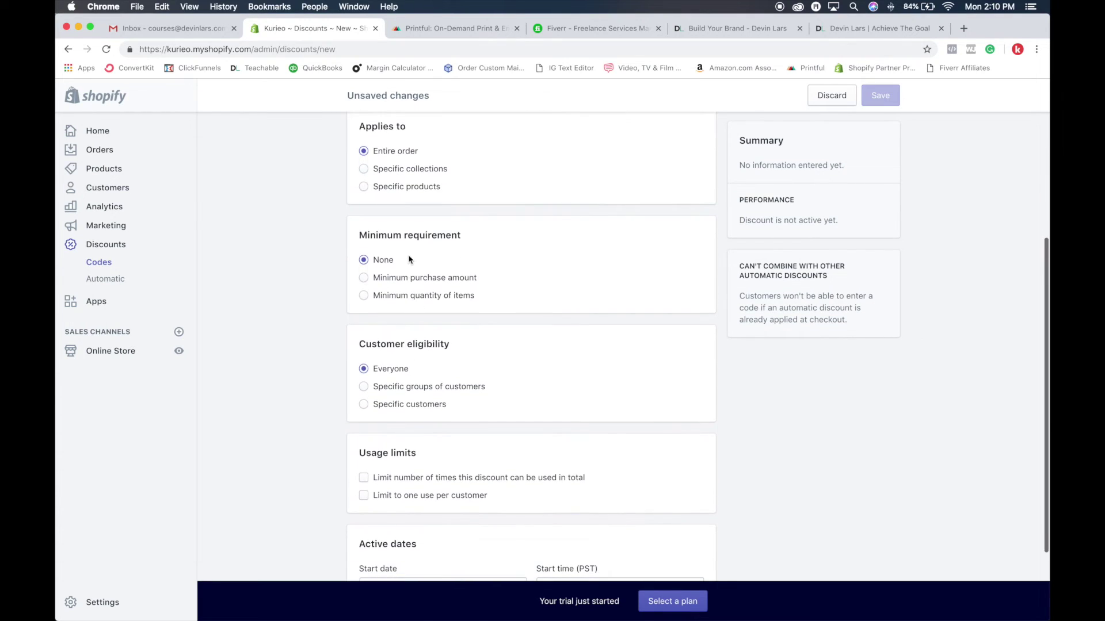
{"action": "left_click", "coordinate": [374, 282]}
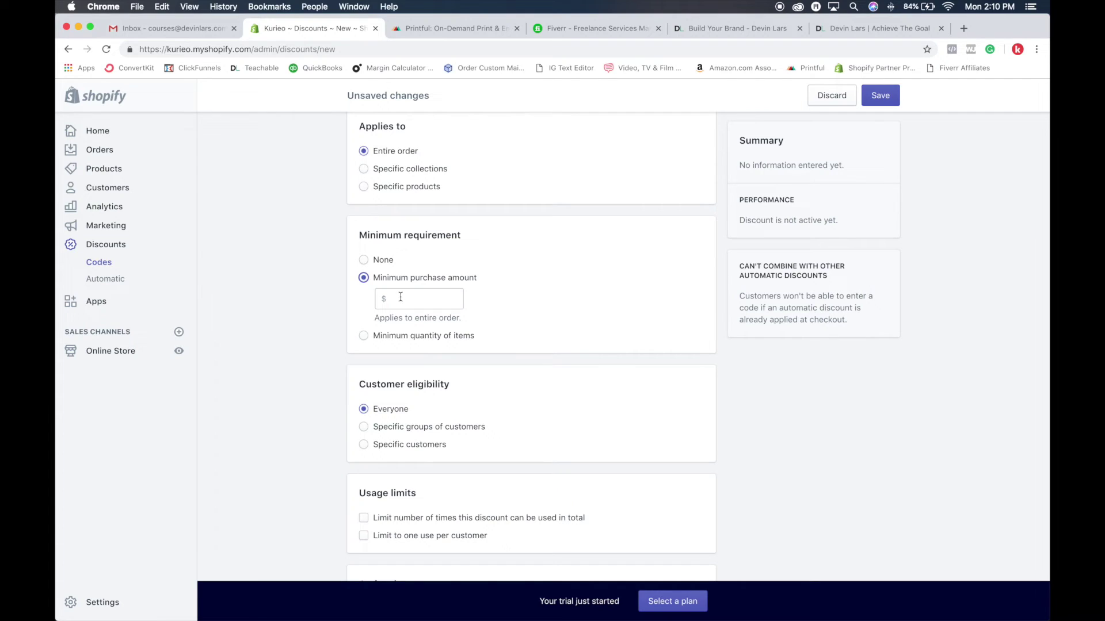
Limit the discount to one use per customer, then discard the draft for Apps
{"action": "scroll", "coordinate": [391, 299], "scroll_direction": "down", "scroll_amount": 3}
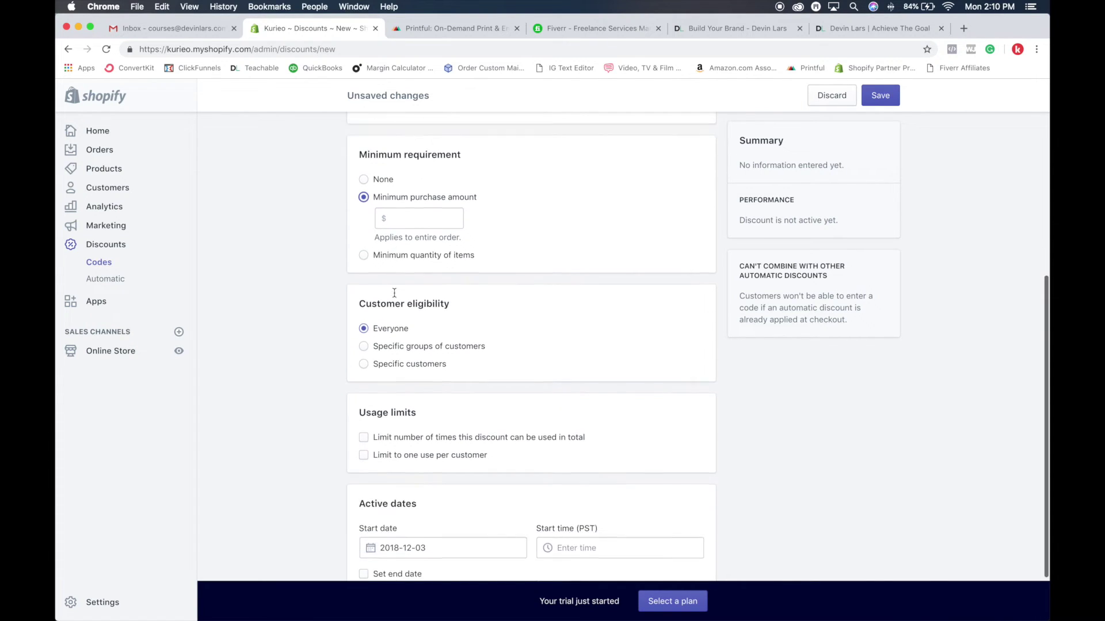
{"action": "scroll", "coordinate": [390, 307], "scroll_direction": "down", "scroll_amount": 1}
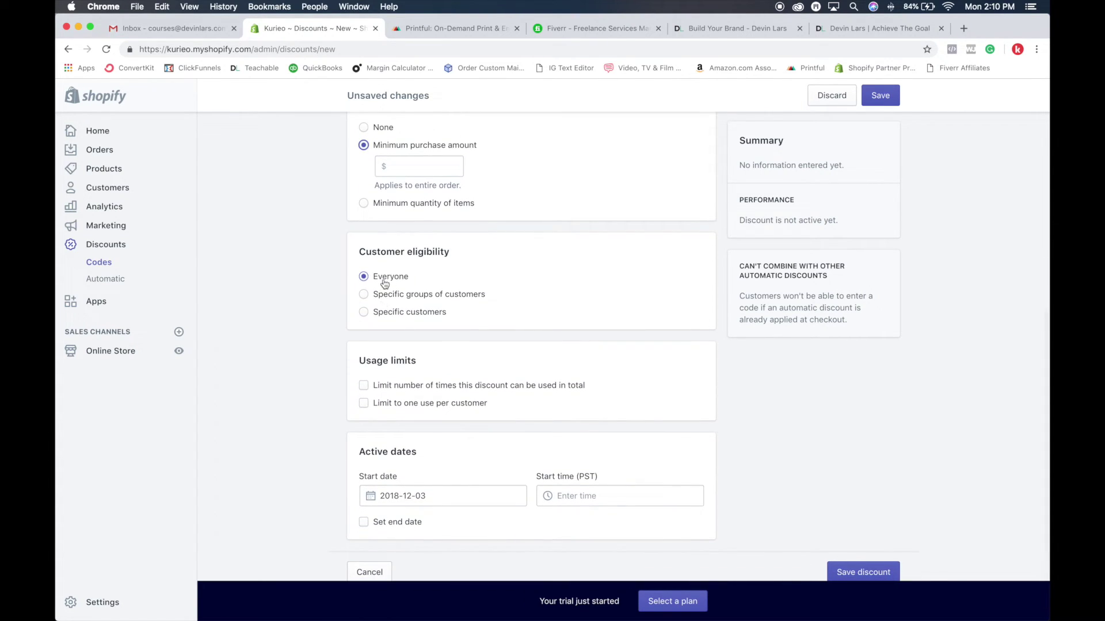
{"action": "scroll", "coordinate": [400, 321], "scroll_direction": "down", "scroll_amount": 1}
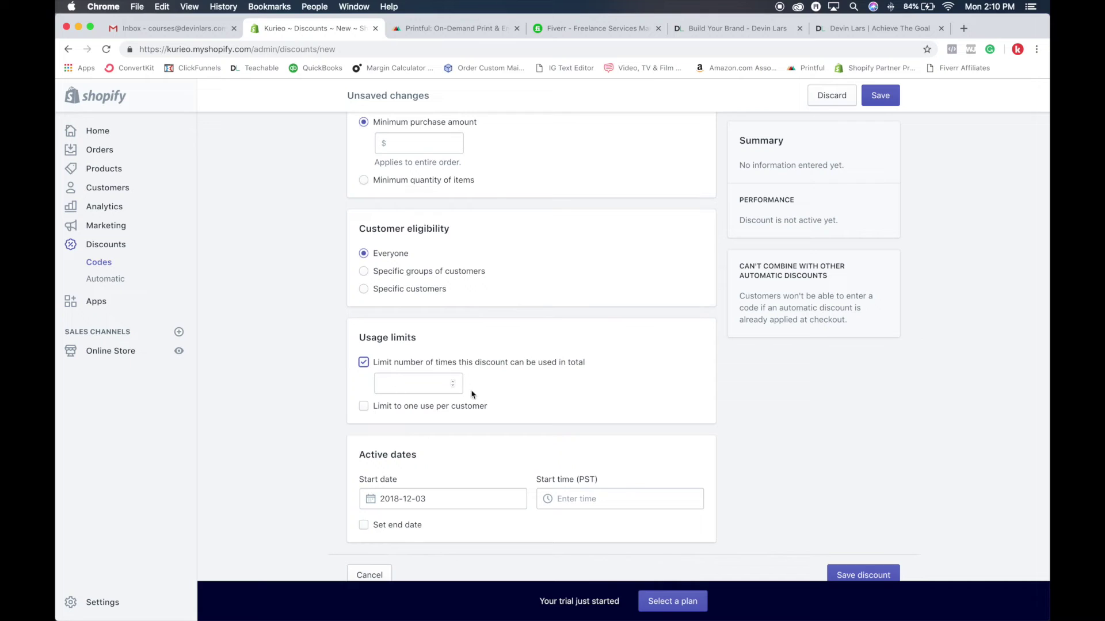
{"action": "left_click", "coordinate": [446, 381]}
{"action": "left_click", "coordinate": [364, 406]}
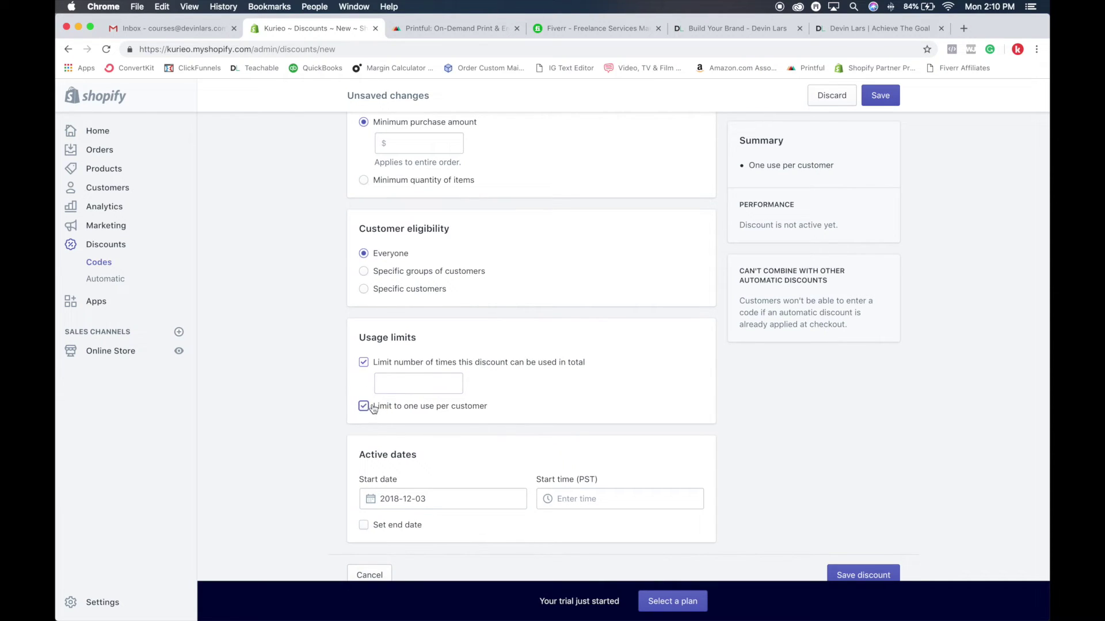
{"action": "left_click", "coordinate": [365, 363]}
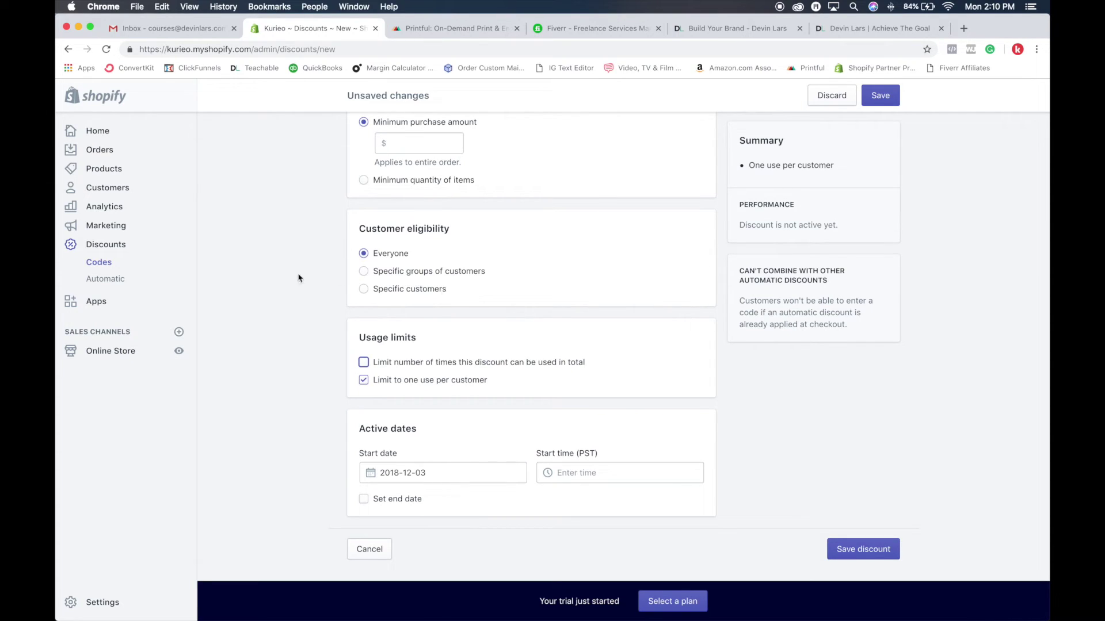
{"action": "left_click", "coordinate": [99, 302]}
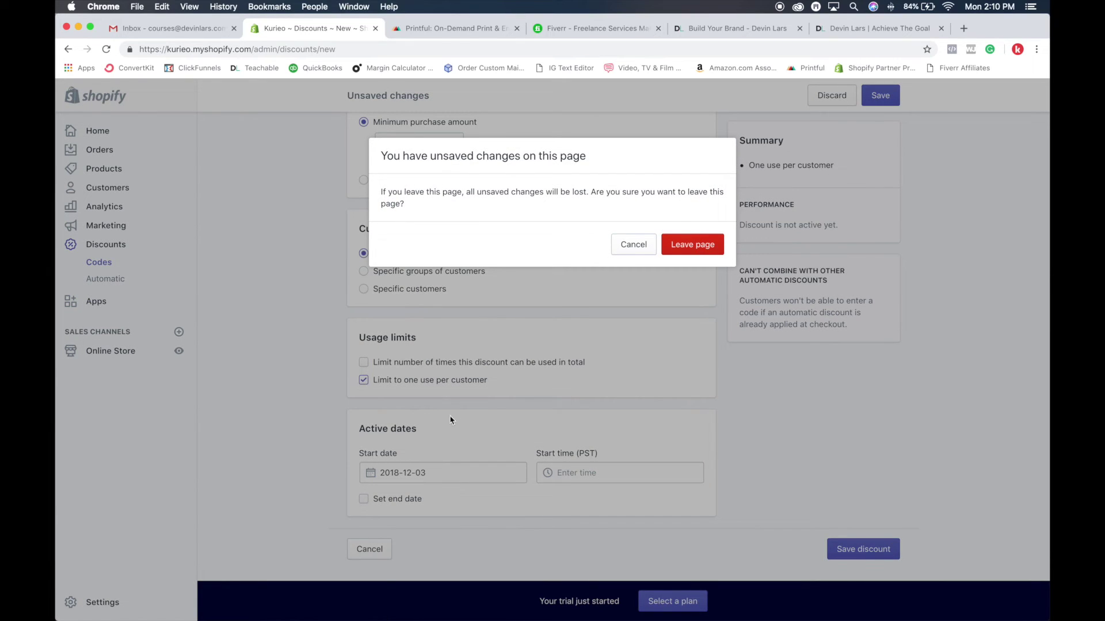
{"action": "left_click", "coordinate": [684, 242]}
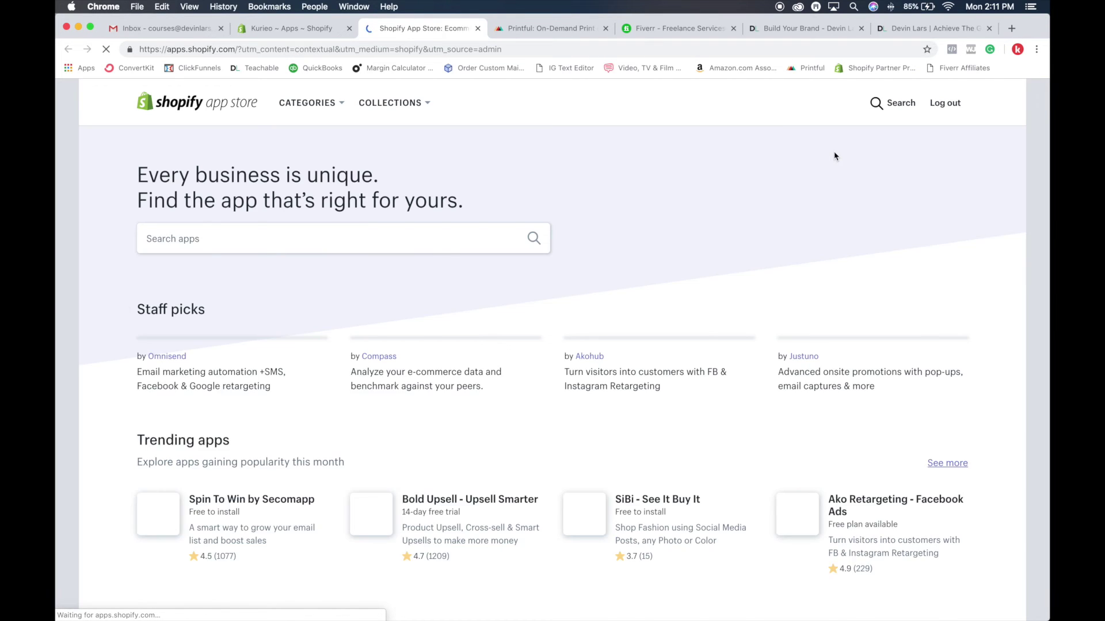
Browse the App Store down to Places to sell and open the Point of Sale listing
{"action": "scroll", "coordinate": [797, 267], "scroll_direction": "down", "scroll_amount": 5}
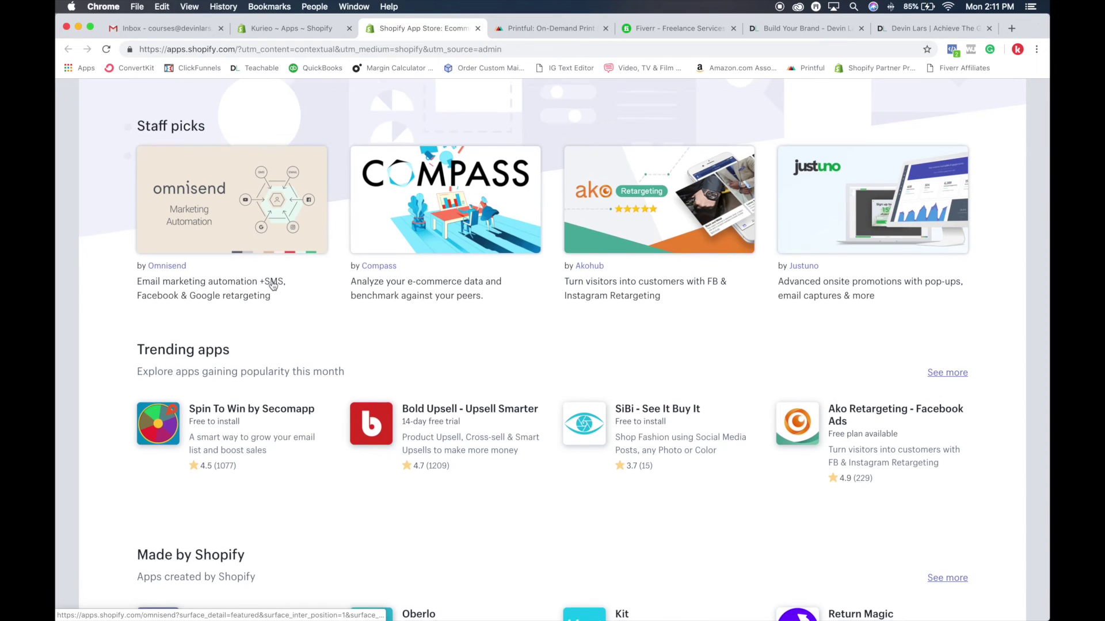
{"action": "scroll", "coordinate": [272, 280], "scroll_direction": "down", "scroll_amount": 3}
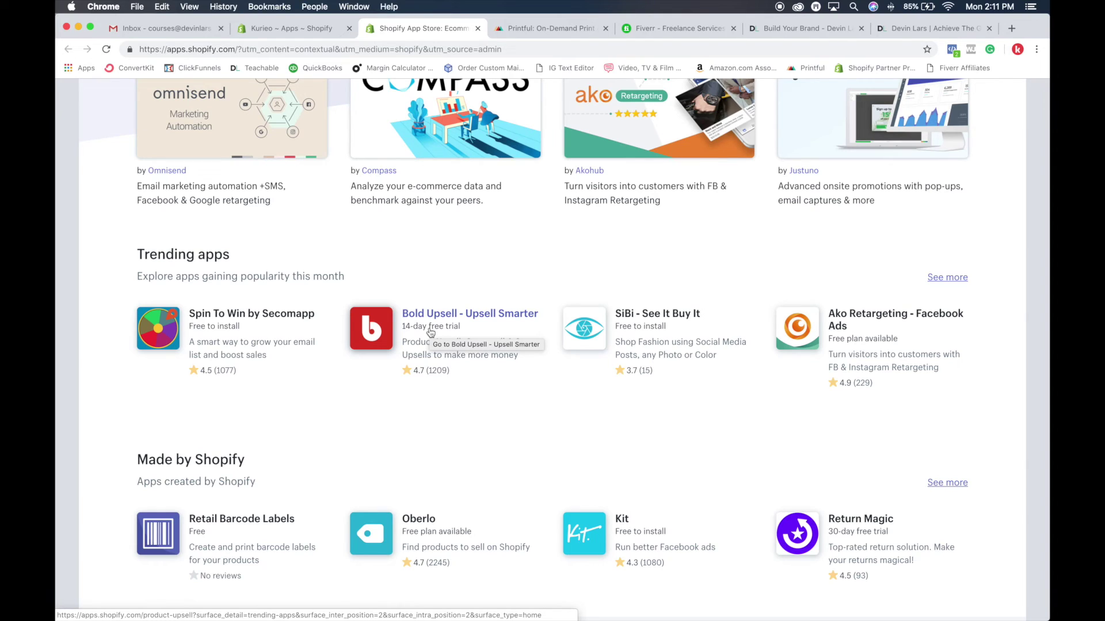
{"action": "scroll", "coordinate": [429, 333], "scroll_direction": "down", "scroll_amount": 12}
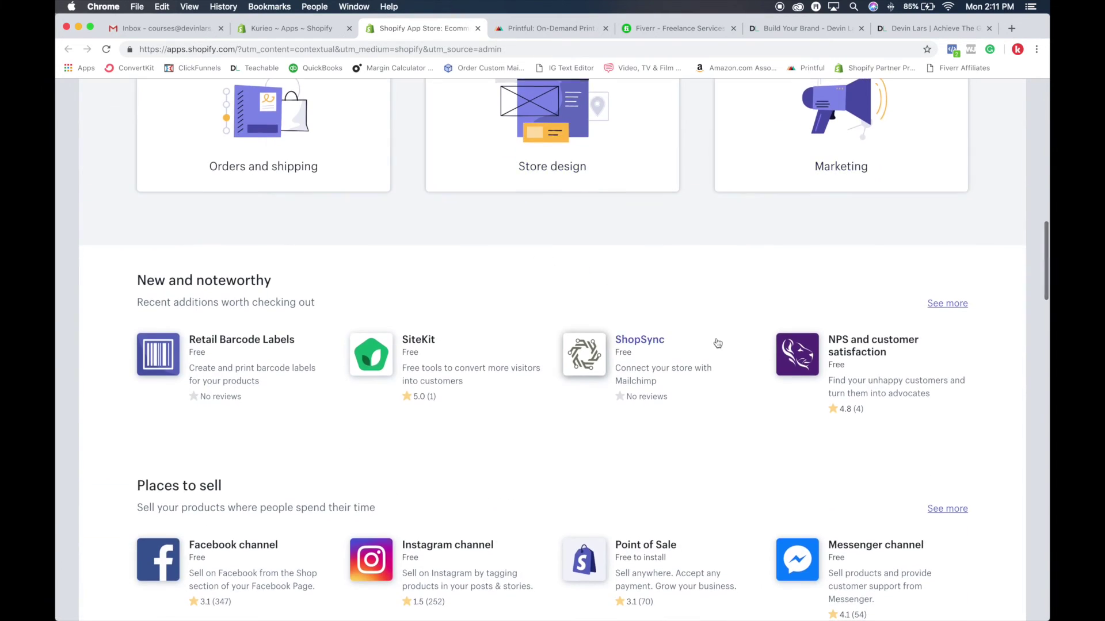
{"action": "scroll", "coordinate": [633, 299], "scroll_direction": "down", "scroll_amount": 10}
{"action": "scroll", "coordinate": [486, 329], "scroll_direction": "up", "scroll_amount": 3}
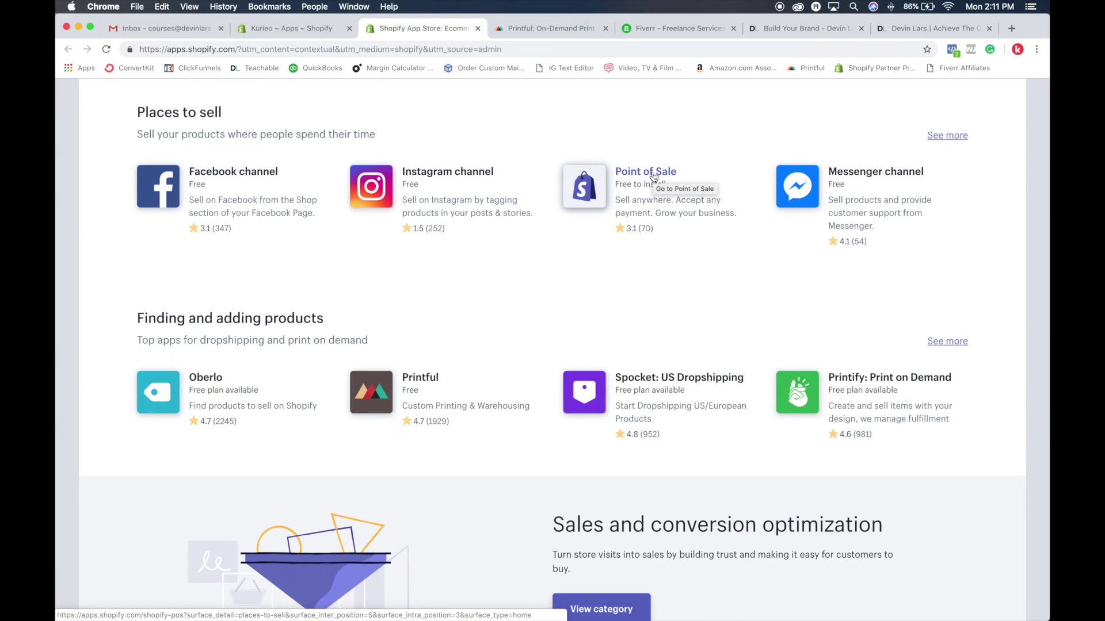
{"action": "left_click", "coordinate": [653, 176]}
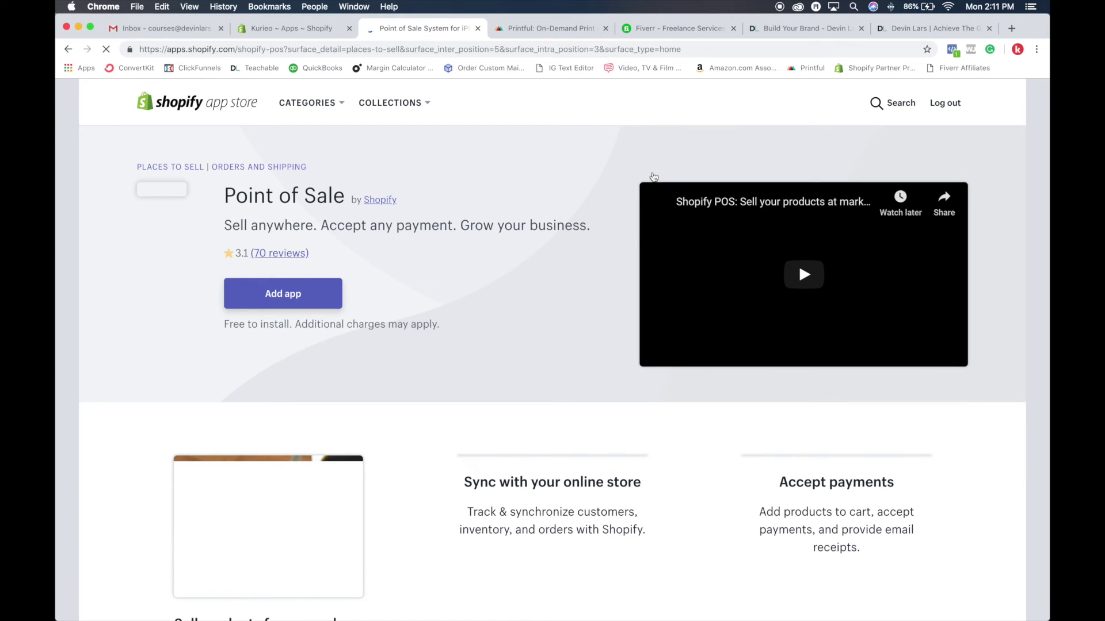
Read the Point of Sale features, including Accept payments, then close the App Store tab
{"action": "scroll", "coordinate": [364, 336], "scroll_direction": "down", "scroll_amount": 3}
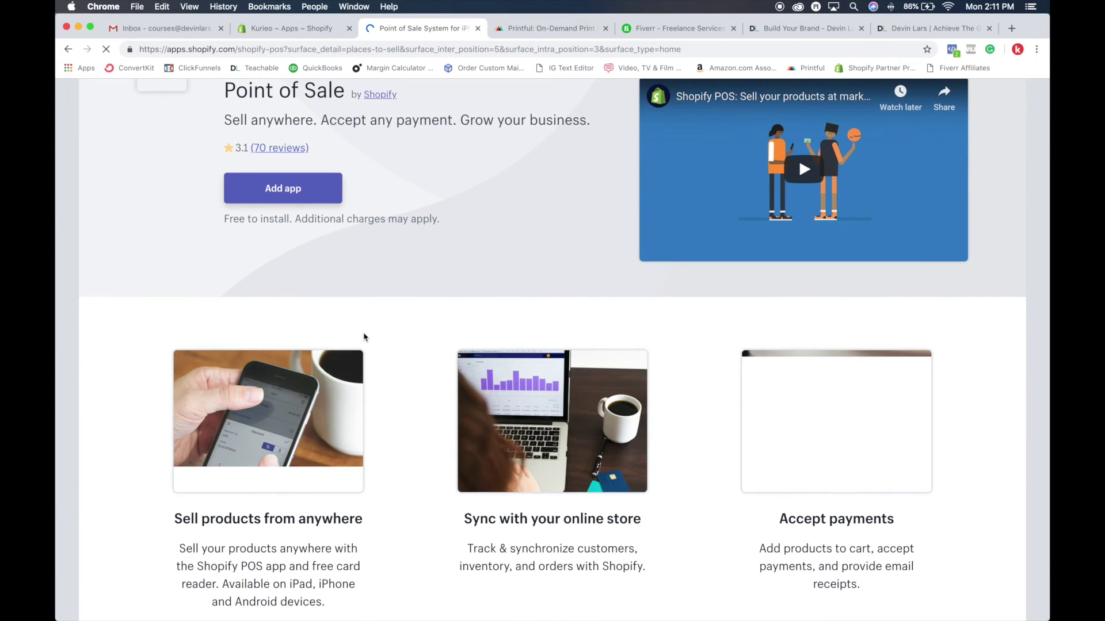
{"action": "scroll", "coordinate": [365, 338], "scroll_direction": "down", "scroll_amount": 2}
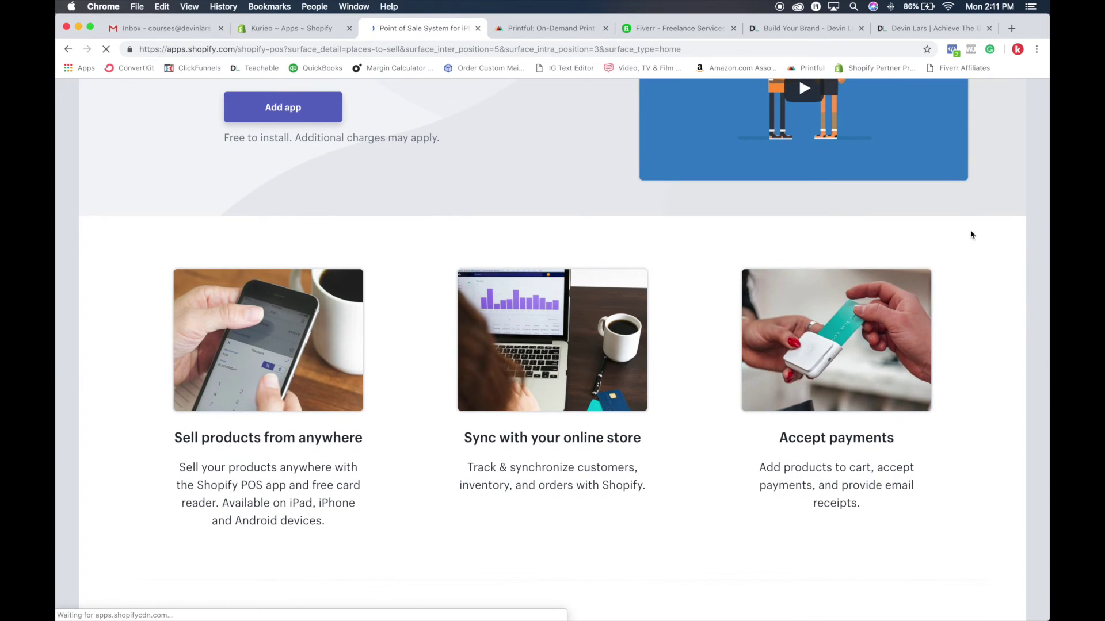
{"action": "left_click_drag", "start_coordinate": [740, 266], "coordinate": [968, 375]}
{"action": "left_click", "coordinate": [969, 375]}
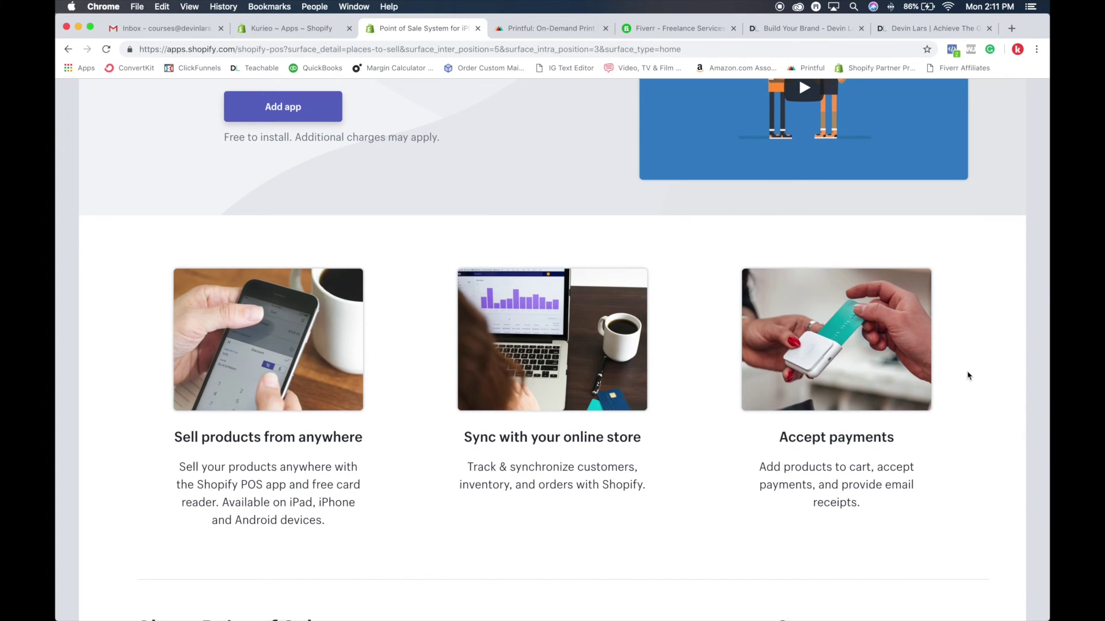
{"action": "scroll", "coordinate": [968, 375], "scroll_direction": "down", "scroll_amount": 10}
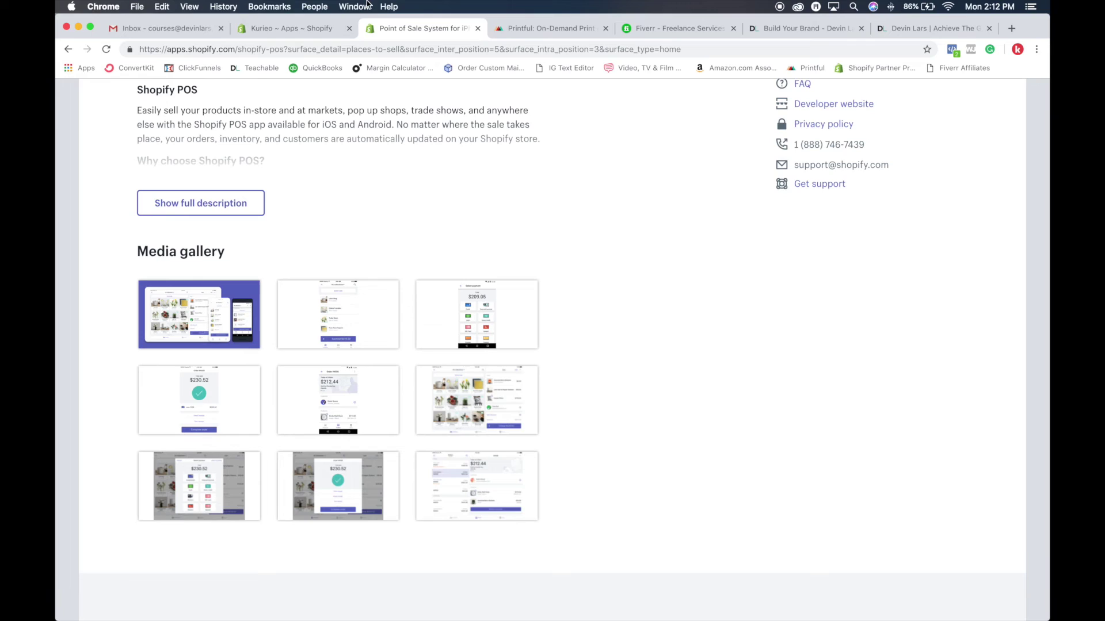
{"action": "left_click", "coordinate": [478, 29]}
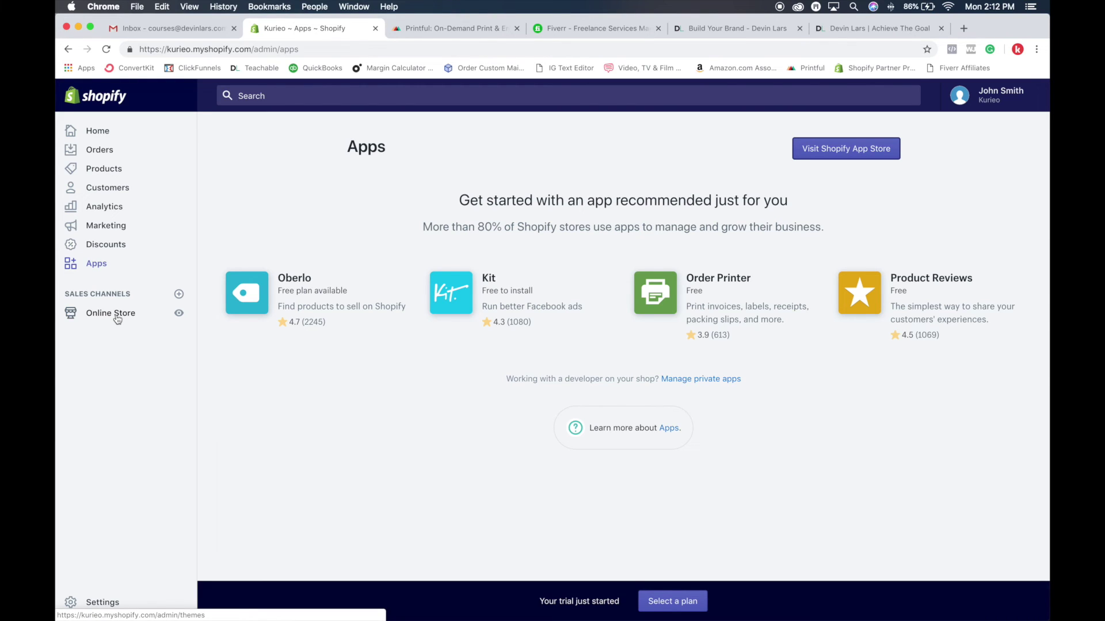
Open the Settings overview and then the General store settings
{"action": "left_click", "coordinate": [86, 604]}
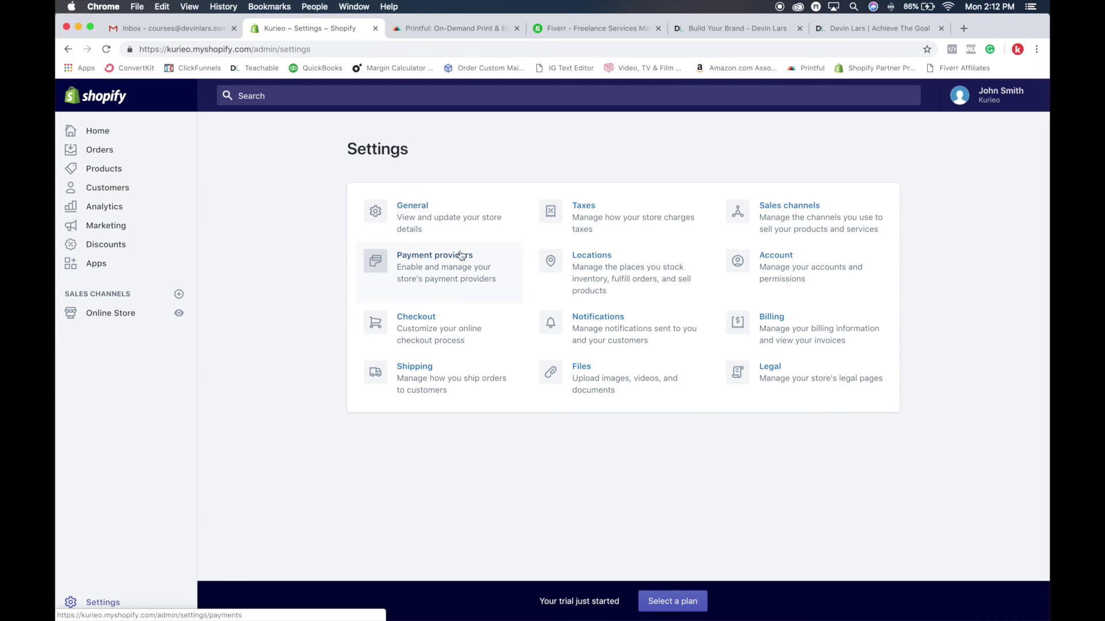
{"action": "left_click", "coordinate": [427, 210]}
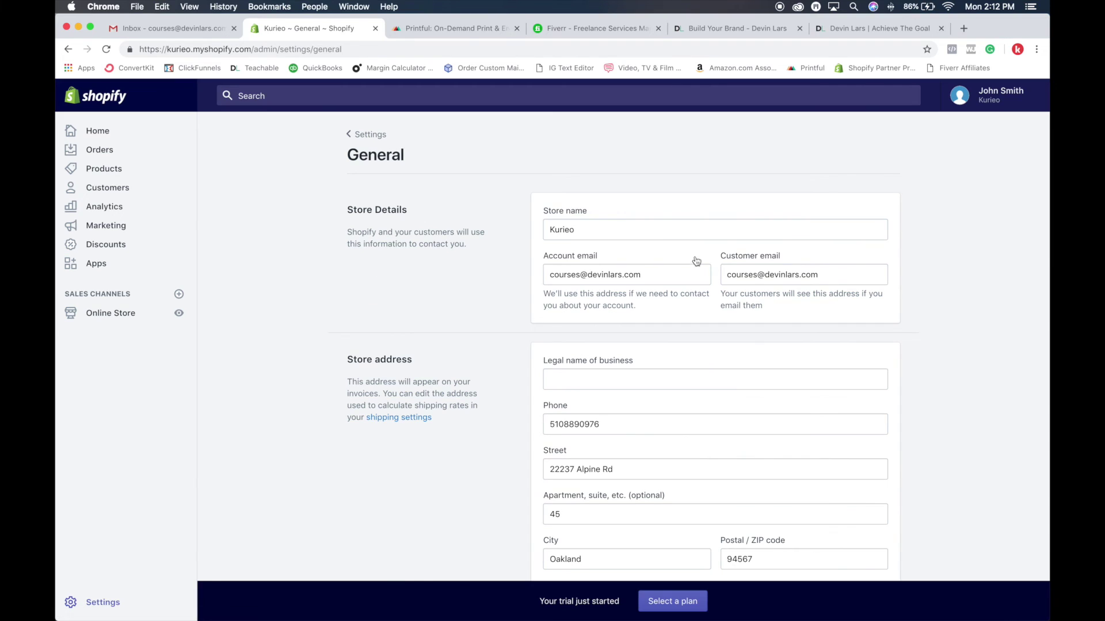
Review the store details, store address and standards and formats, then return to Settings
{"action": "scroll", "coordinate": [586, 225], "scroll_direction": "down", "scroll_amount": 3}
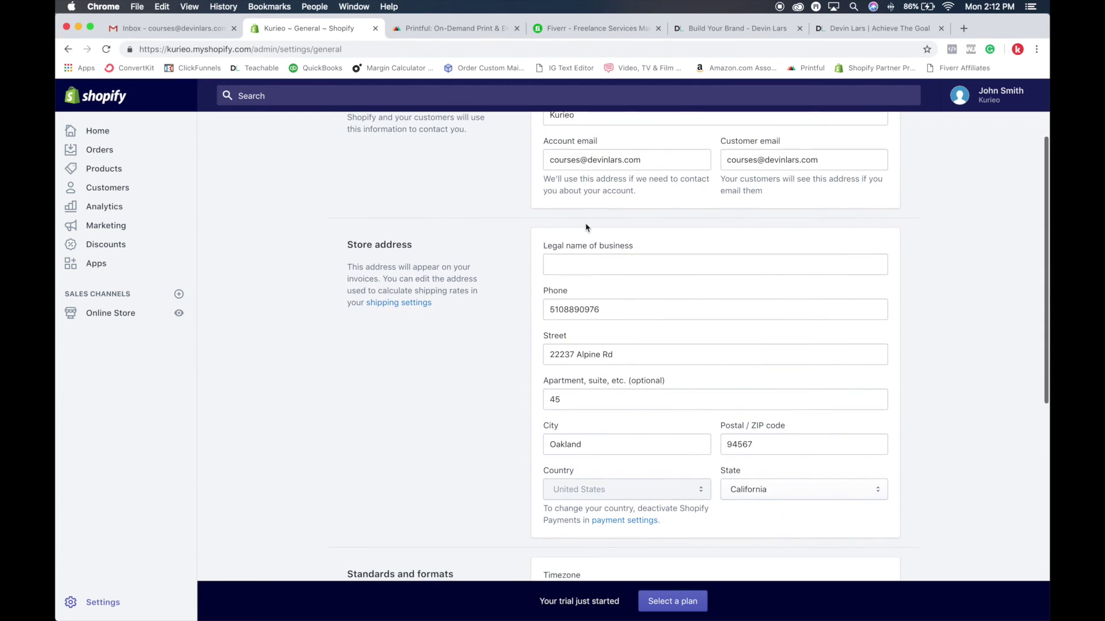
{"action": "scroll", "coordinate": [604, 225], "scroll_direction": "up", "scroll_amount": 3}
{"action": "scroll", "coordinate": [576, 357], "scroll_direction": "down", "scroll_amount": 2}
{"action": "left_click", "coordinate": [595, 311]}
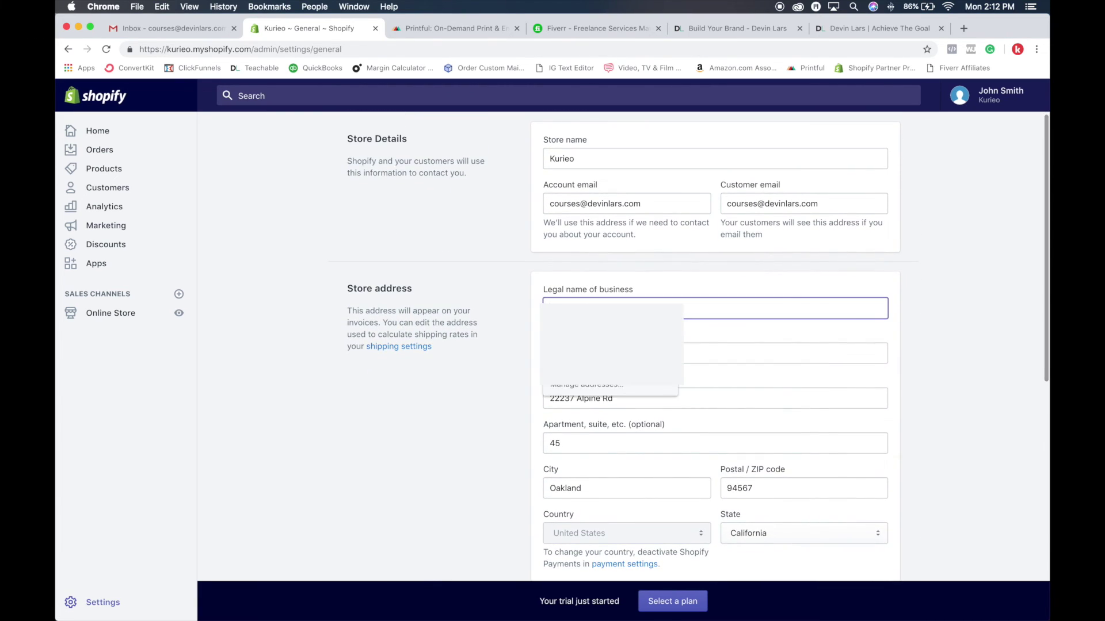
{"action": "left_click", "coordinate": [502, 316]}
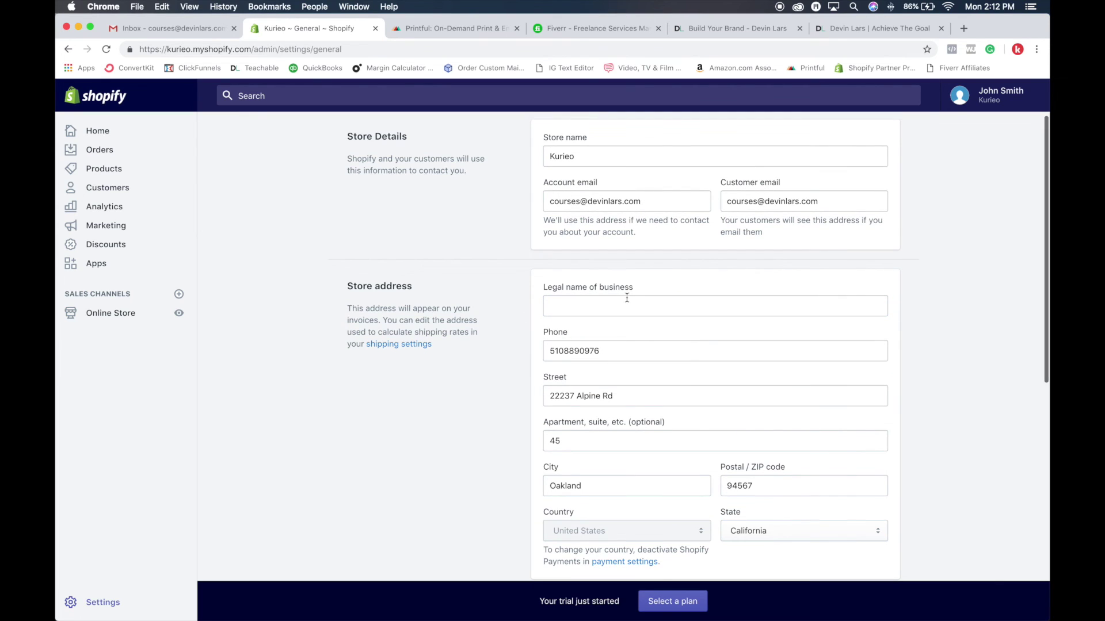
{"action": "scroll", "coordinate": [626, 298], "scroll_direction": "down", "scroll_amount": 3}
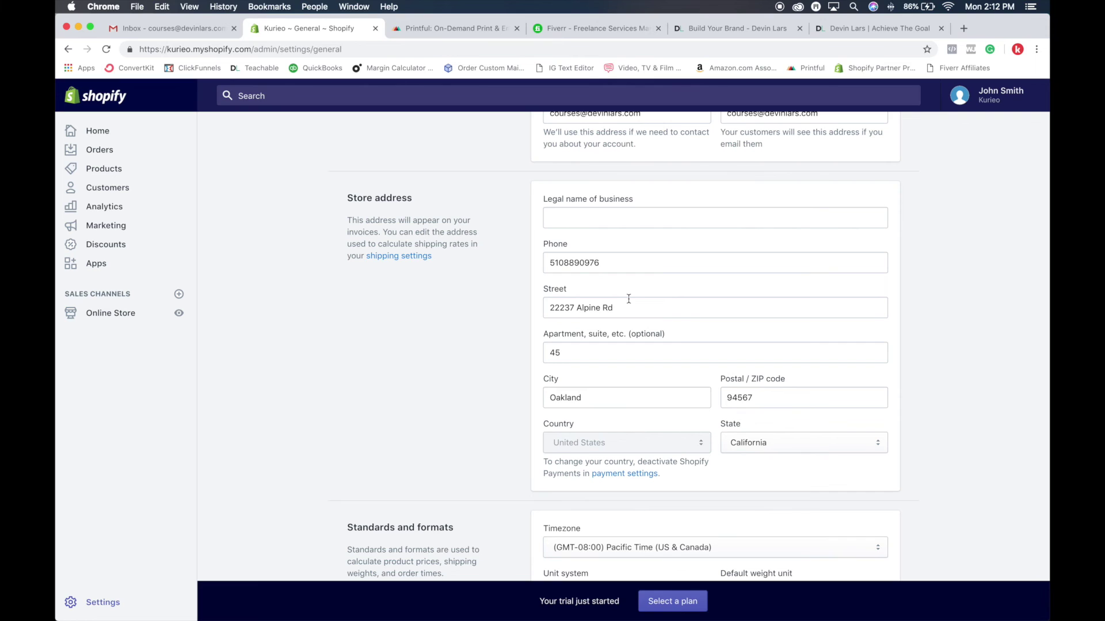
{"action": "scroll", "coordinate": [634, 316], "scroll_direction": "down", "scroll_amount": 5}
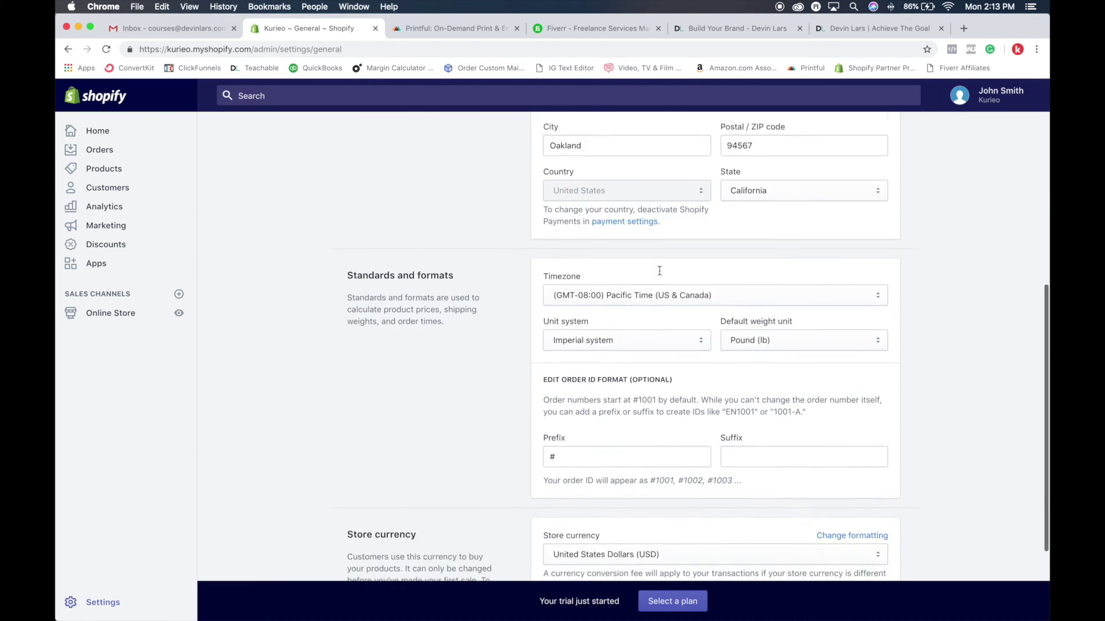
{"action": "scroll", "coordinate": [660, 271], "scroll_direction": "down", "scroll_amount": 3}
{"action": "scroll", "coordinate": [654, 278], "scroll_direction": "up", "scroll_amount": 11}
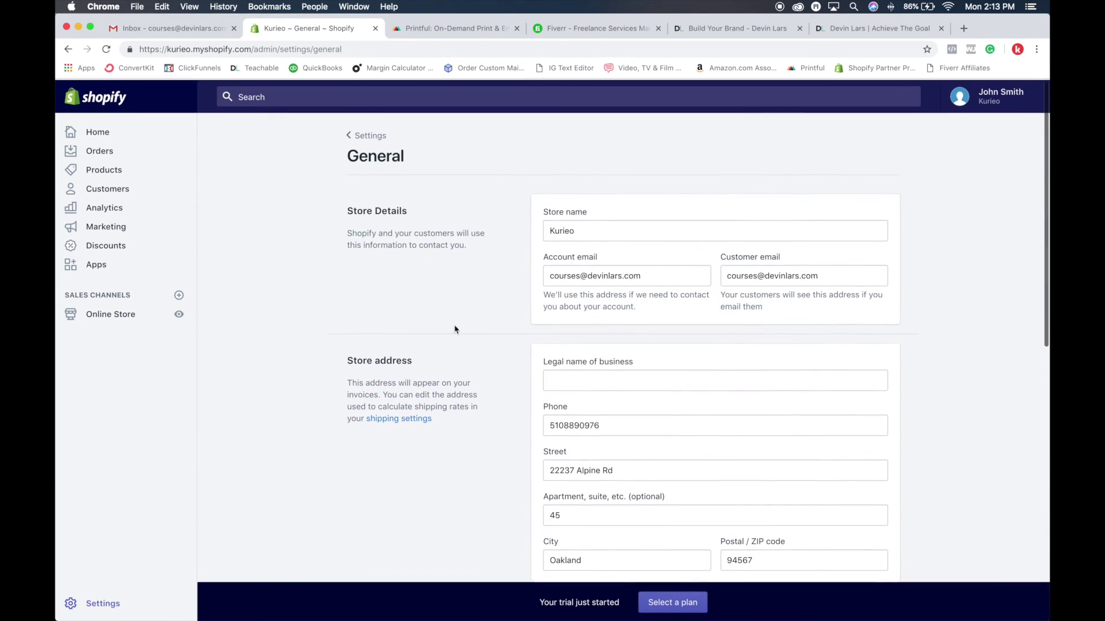
{"action": "left_click", "coordinate": [368, 141]}
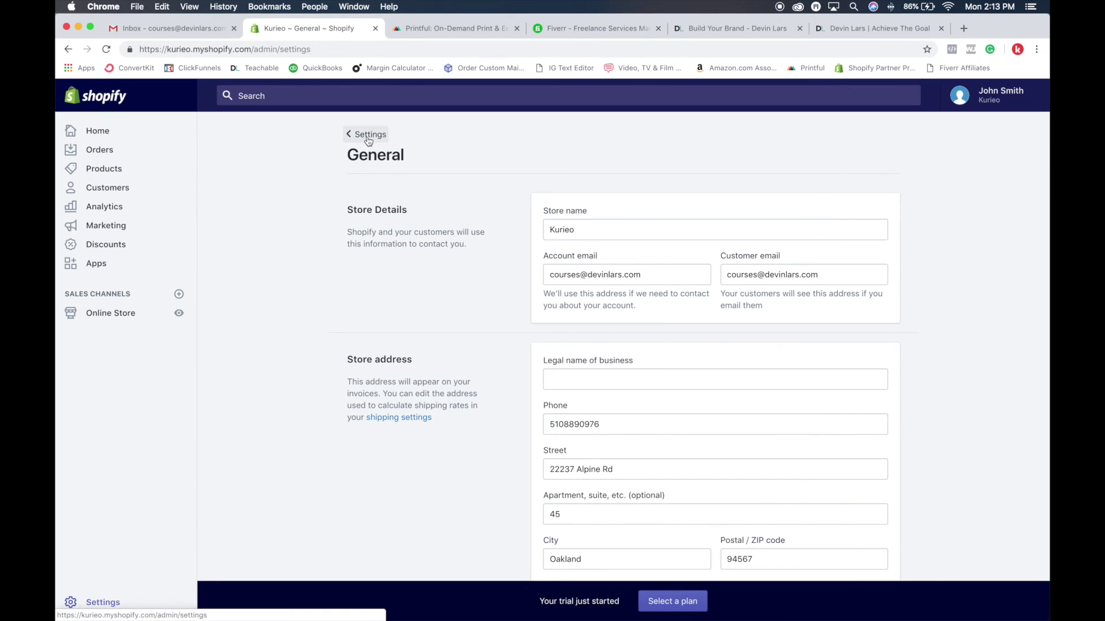
Review Shopify Payments, PayPal, Amazon Pay and manual payment providers, then return to Settings
{"action": "left_click", "coordinate": [456, 259]}
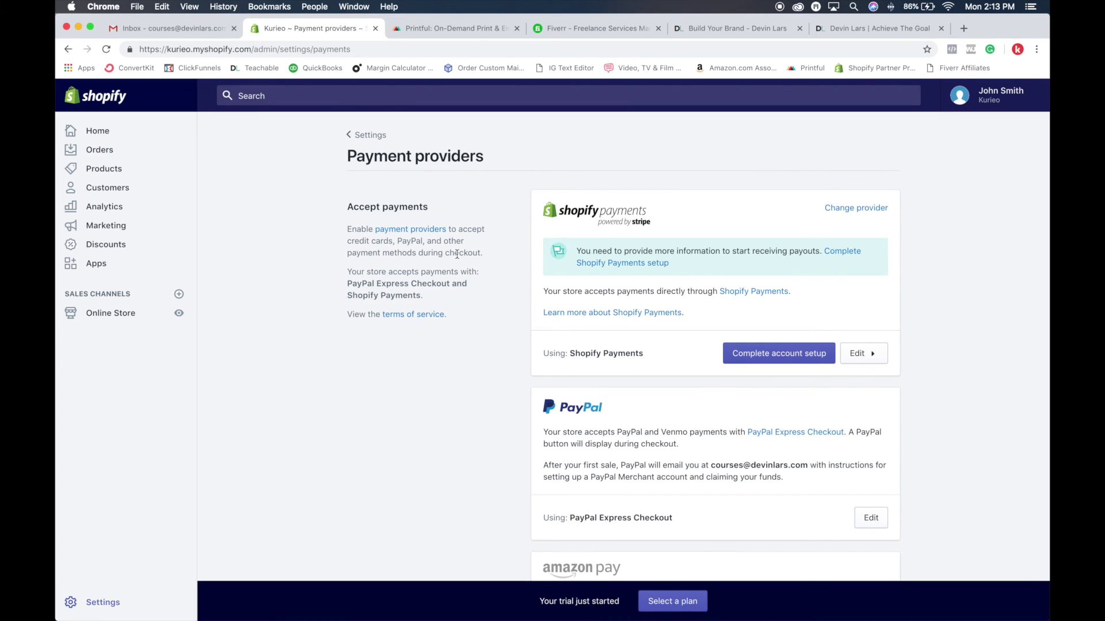
{"action": "scroll", "coordinate": [457, 254], "scroll_direction": "down", "scroll_amount": 2}
{"action": "left_click", "coordinate": [542, 354]}
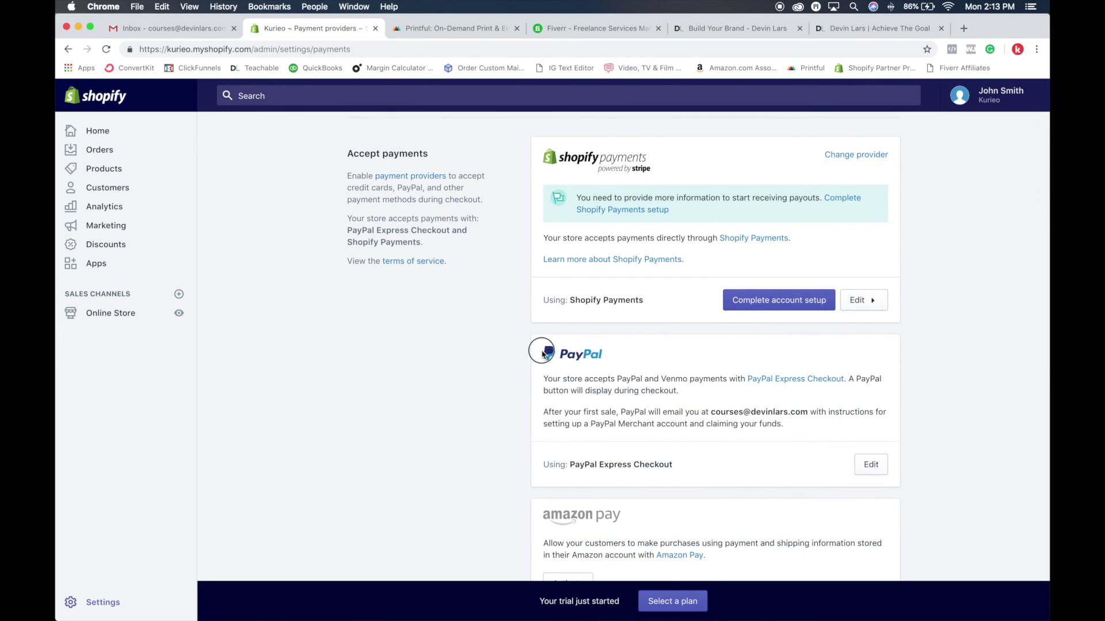
{"action": "left_click", "coordinate": [599, 354]}
{"action": "left_click_drag", "start_coordinate": [559, 351], "coordinate": [623, 357]}
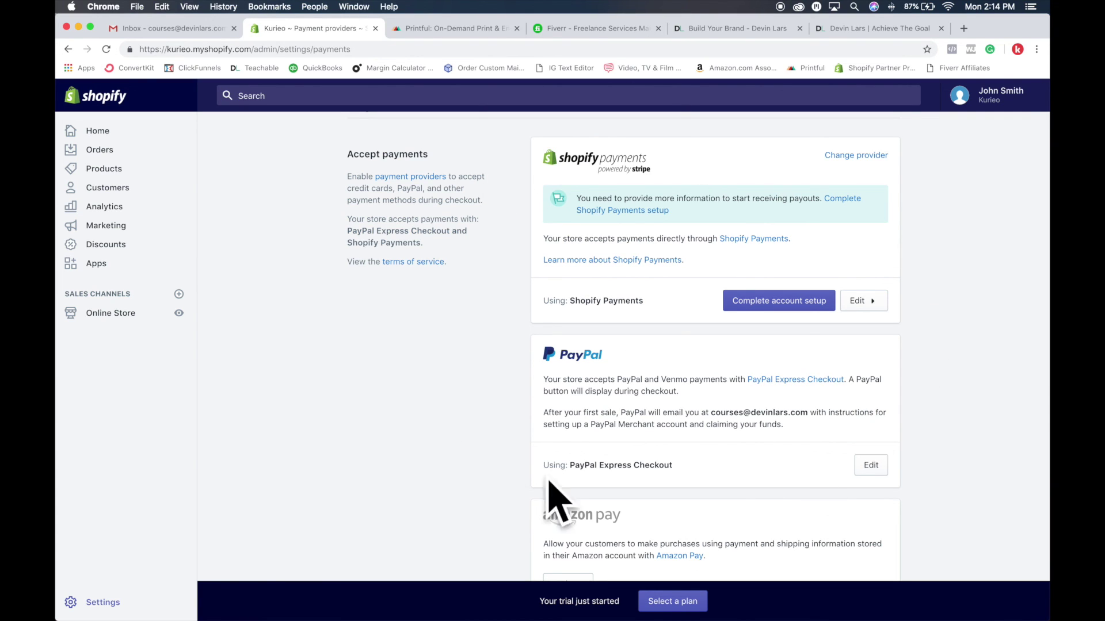
{"action": "scroll", "coordinate": [564, 350], "scroll_direction": "down", "scroll_amount": 3}
{"action": "scroll", "coordinate": [562, 352], "scroll_direction": "down", "scroll_amount": 3}
{"action": "scroll", "coordinate": [562, 352], "scroll_direction": "up", "scroll_amount": 7}
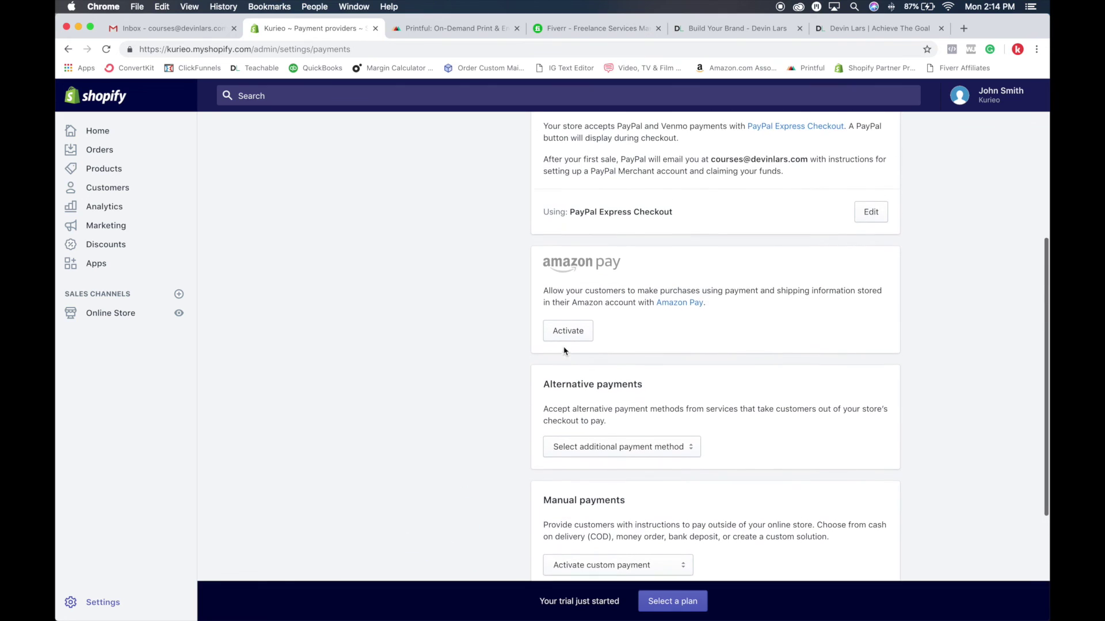
{"action": "scroll", "coordinate": [662, 353], "scroll_direction": "down", "scroll_amount": 8}
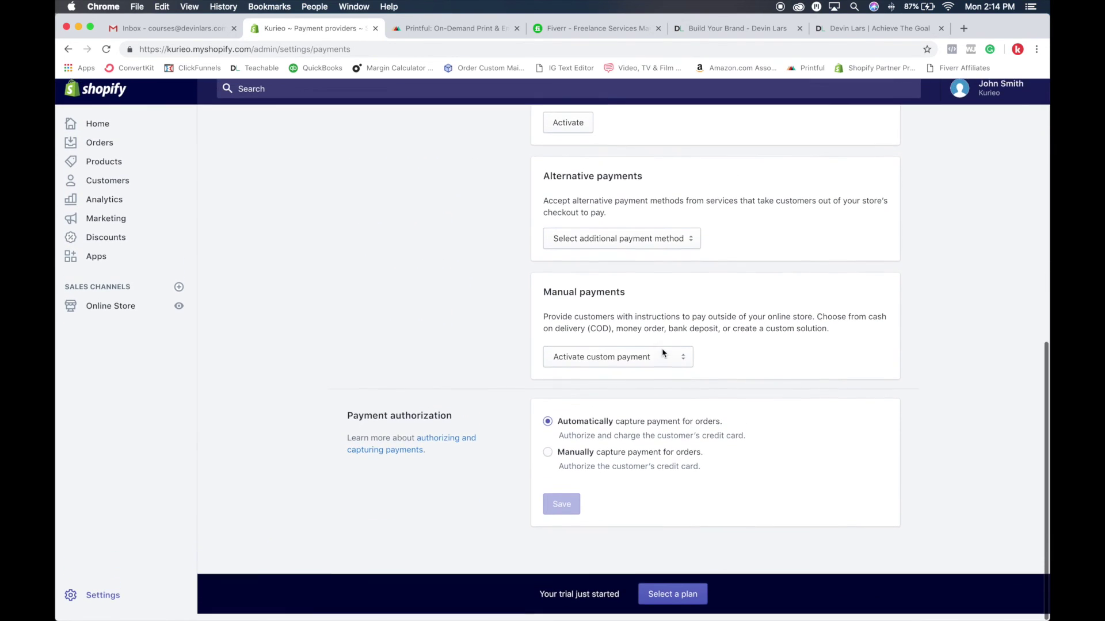
{"action": "scroll", "coordinate": [522, 315], "scroll_direction": "up", "scroll_amount": 8}
{"action": "left_click", "coordinate": [364, 137]}
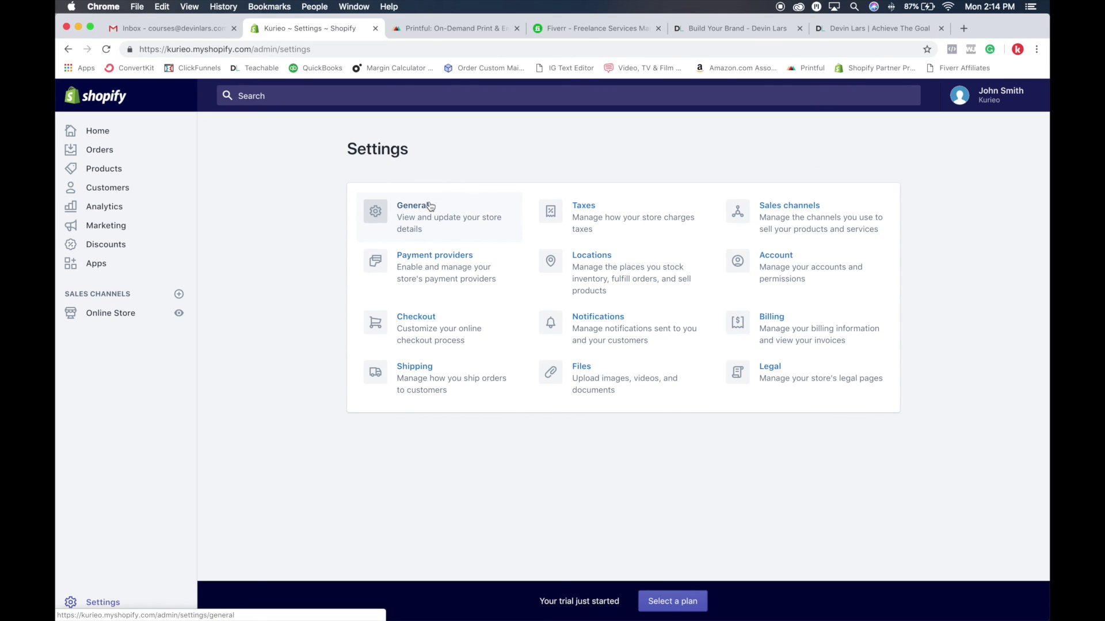
{"action": "left_click", "coordinate": [599, 318]}
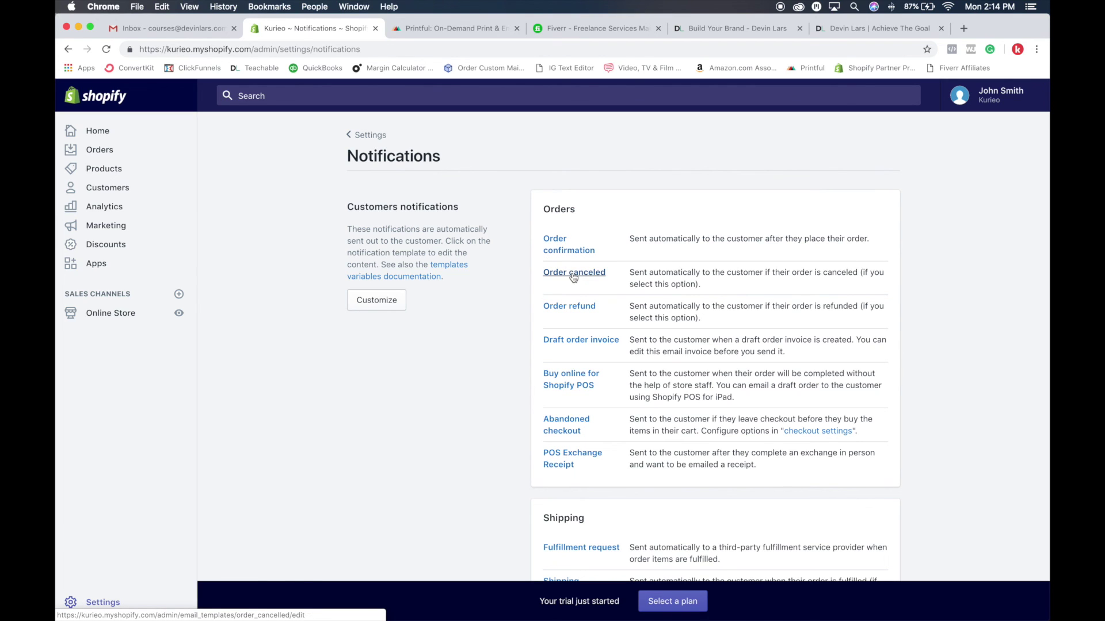
{"action": "scroll", "coordinate": [580, 284], "scroll_direction": "down", "scroll_amount": 5}
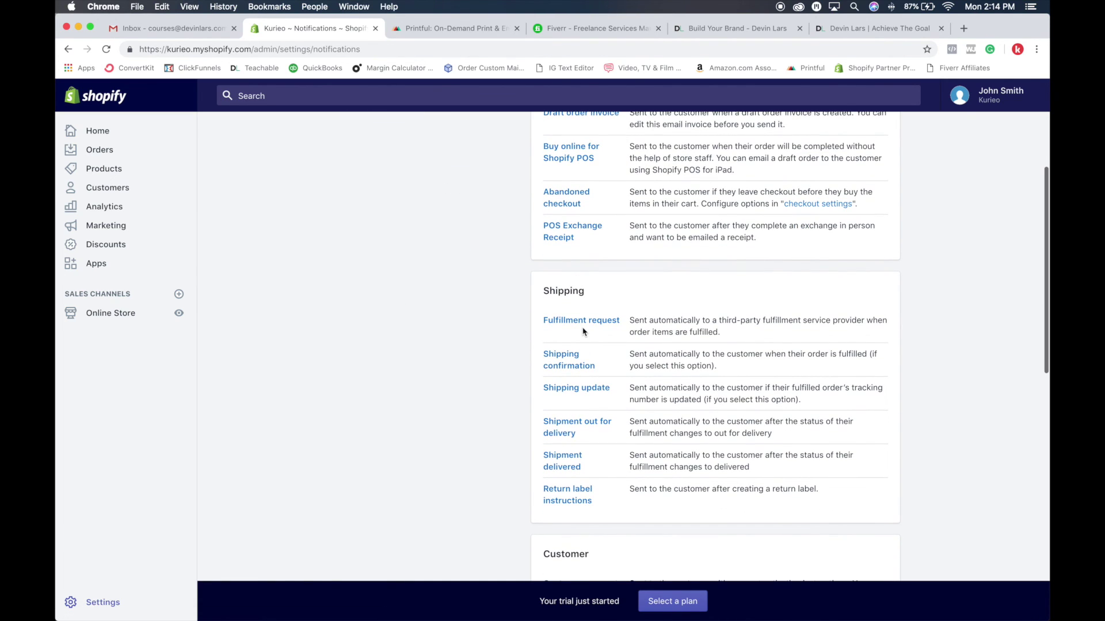
{"action": "scroll", "coordinate": [584, 332], "scroll_direction": "down", "scroll_amount": 10}
{"action": "scroll", "coordinate": [579, 213], "scroll_direction": "up", "scroll_amount": 15}
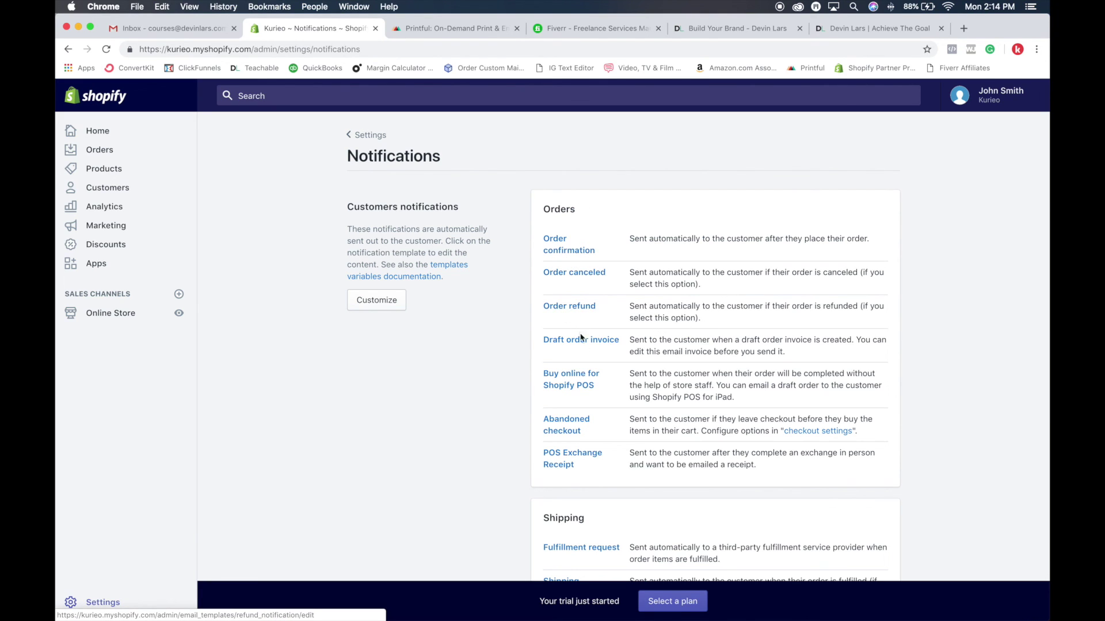
{"action": "scroll", "coordinate": [633, 337], "scroll_direction": "down", "scroll_amount": 3}
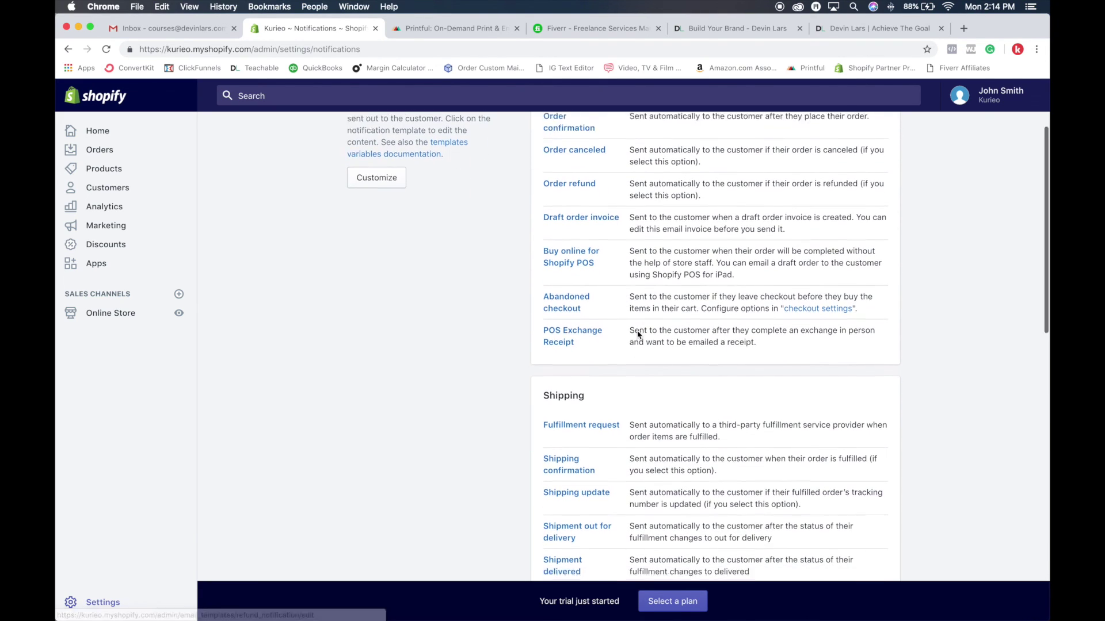
{"action": "scroll", "coordinate": [638, 335], "scroll_direction": "up", "scroll_amount": 3}
{"action": "left_click", "coordinate": [372, 140]}
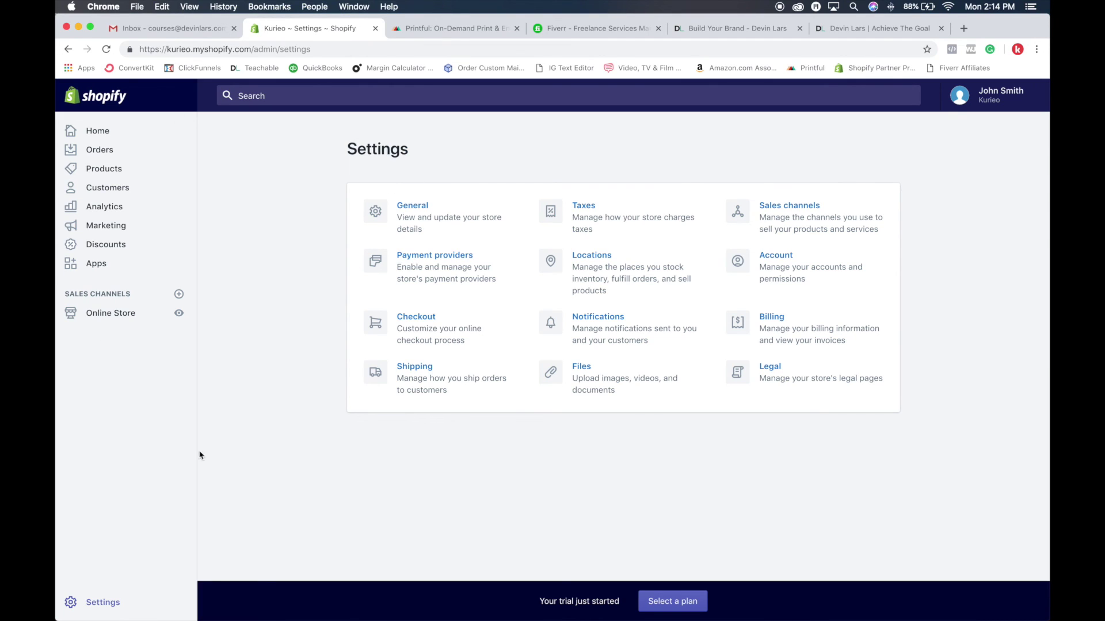
Return to the Kurieo admin home page with its getting-started tips
{"action": "left_click", "coordinate": [94, 130]}
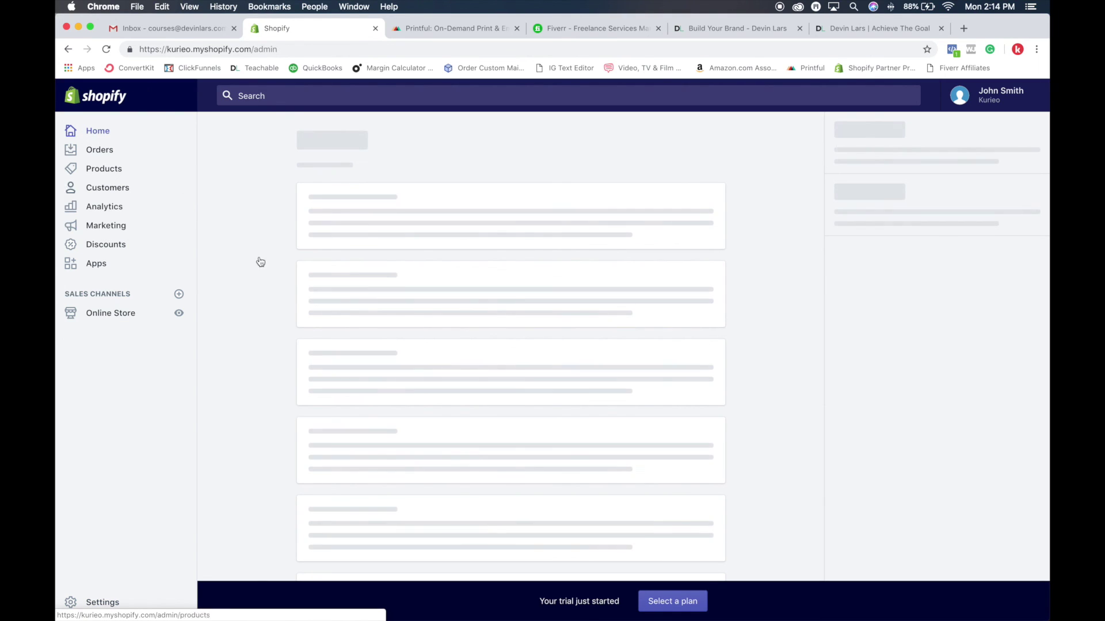